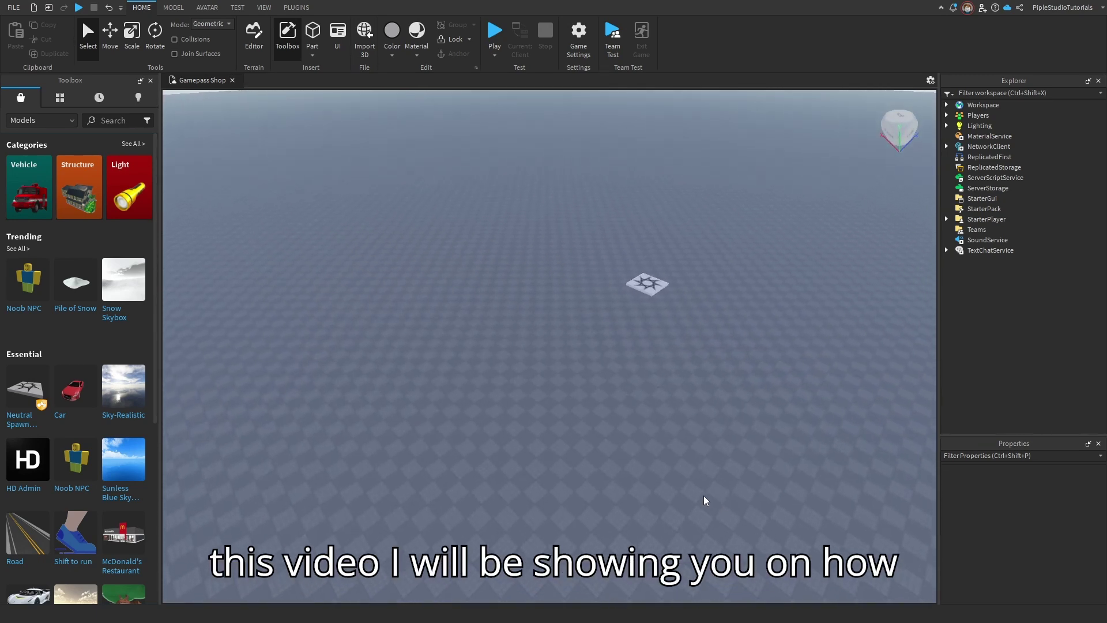
# Step: Insert a ScreenGui under StarterGui and add a Frame inside it
pyautogui.moveTo(704, 501); pyautogui.dragTo(708, 555, button='right')
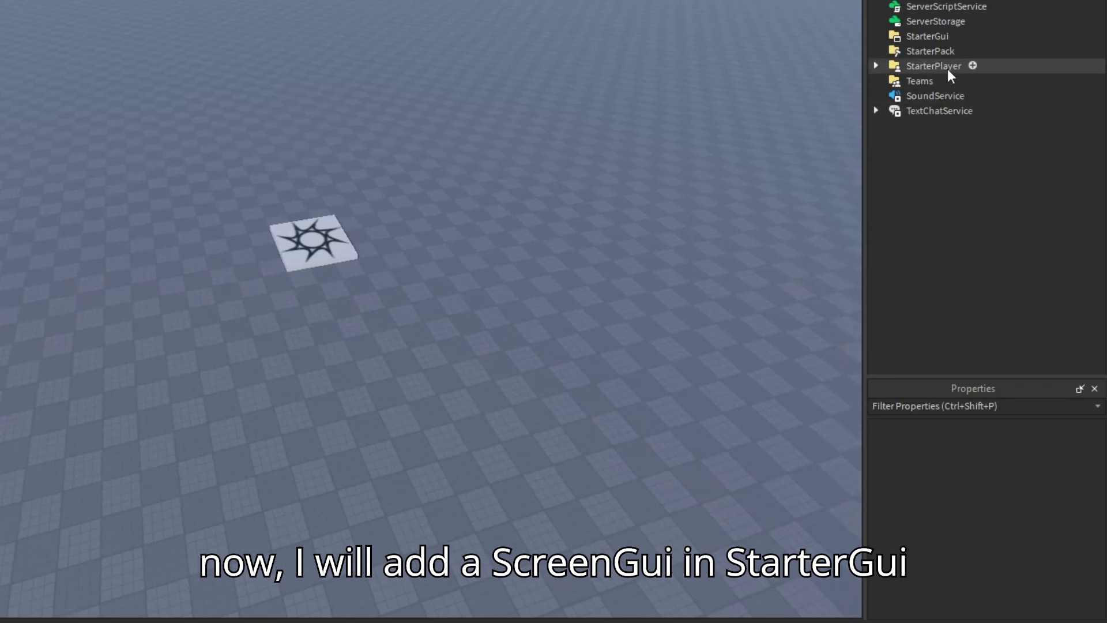
pyautogui.click(1006, 198)
pyautogui.click(914, 97)
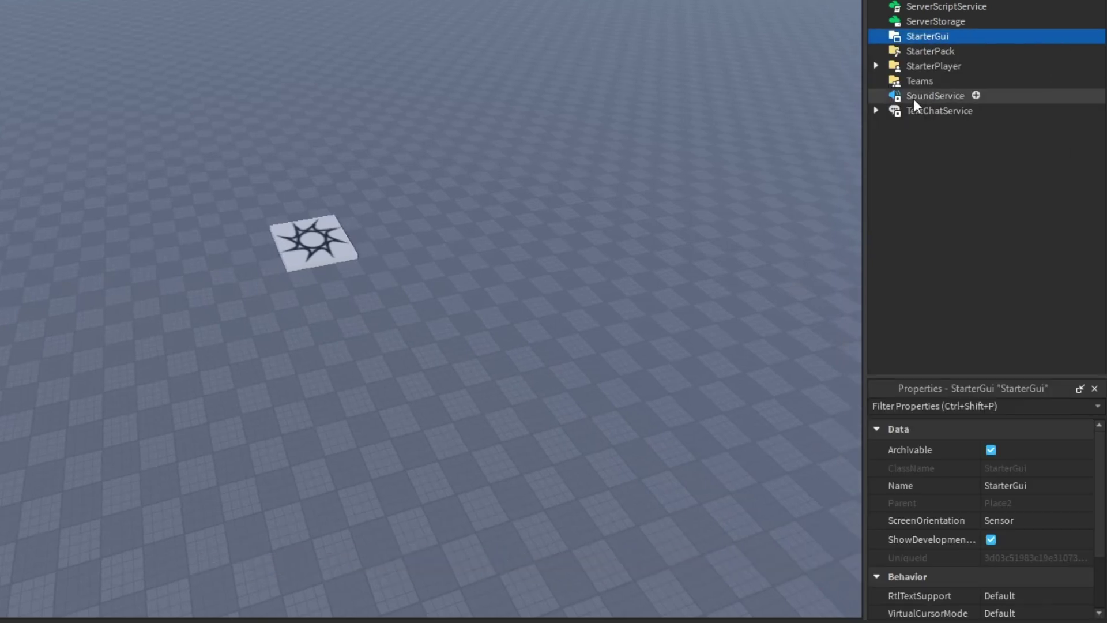
pyautogui.click(928, 56)
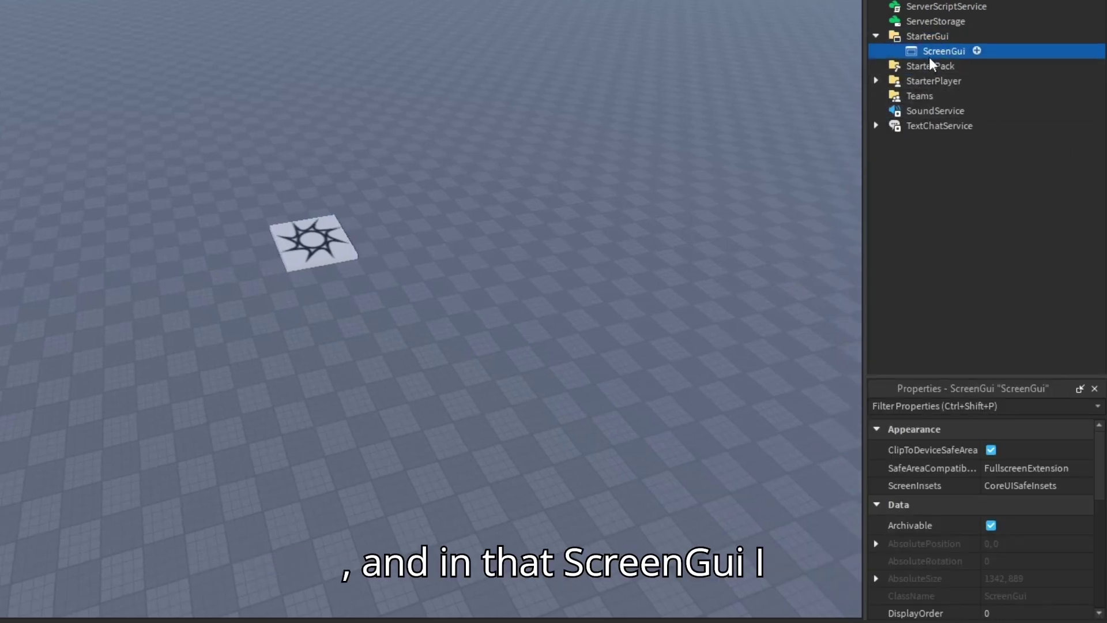
pyautogui.click(977, 51)
pyautogui.click(897, 109)
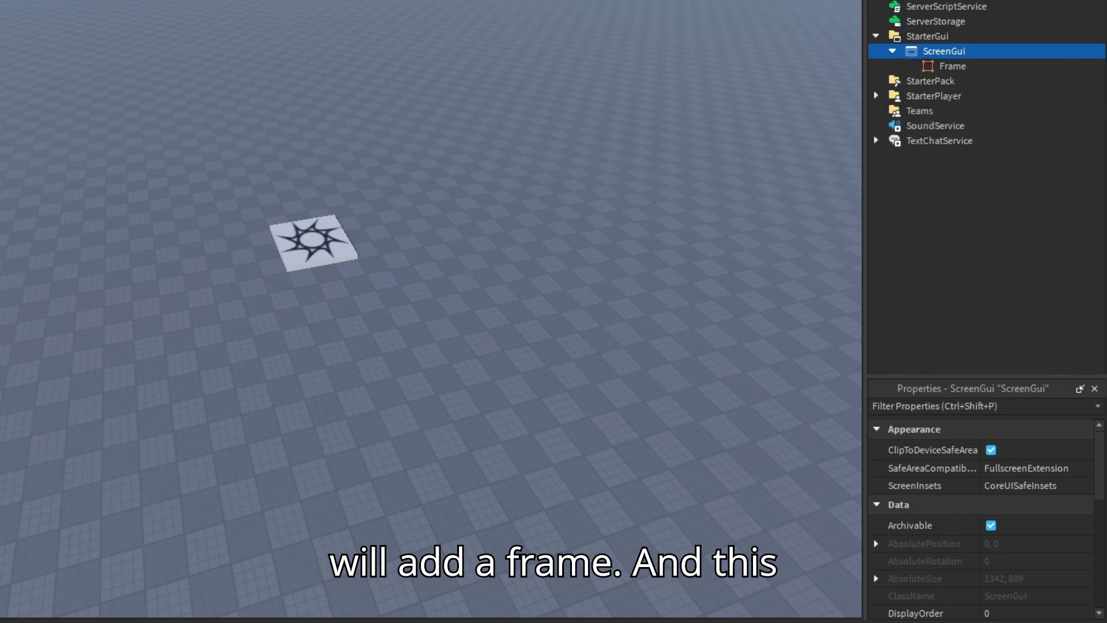
# Step: Set the Frame's Size to scale {0.1,0},{0.1,0}, then stretch it taller
pyautogui.moveTo(64, 64); pyautogui.dragTo(321, 271)
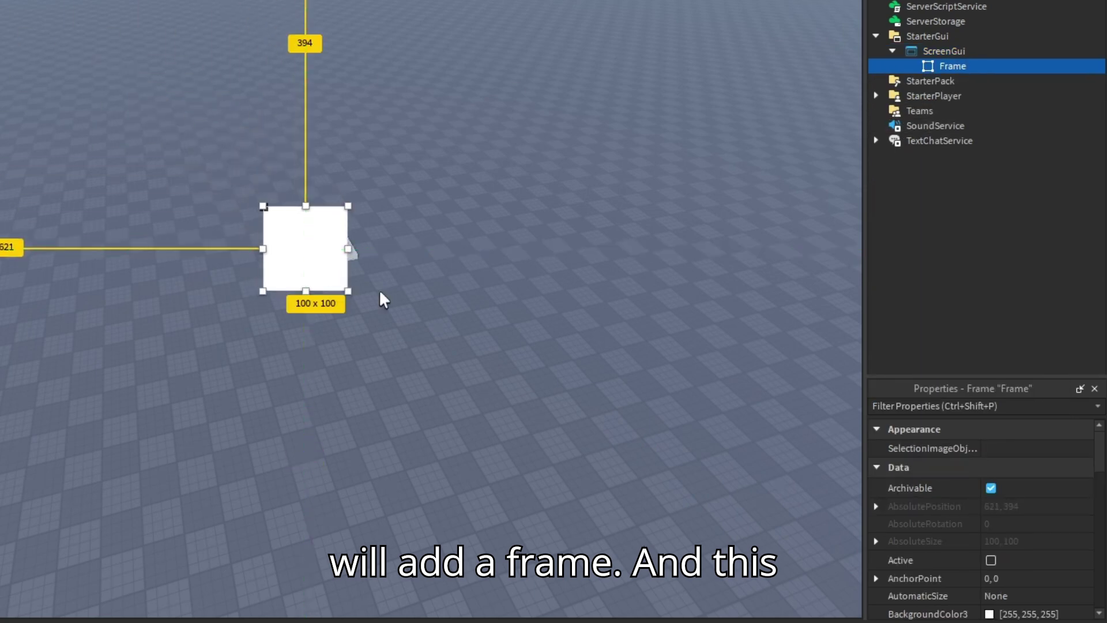
pyautogui.scroll(-5, 967, 510)
pyautogui.scroll(-3, 968, 510)
pyautogui.scroll(3, 970, 489)
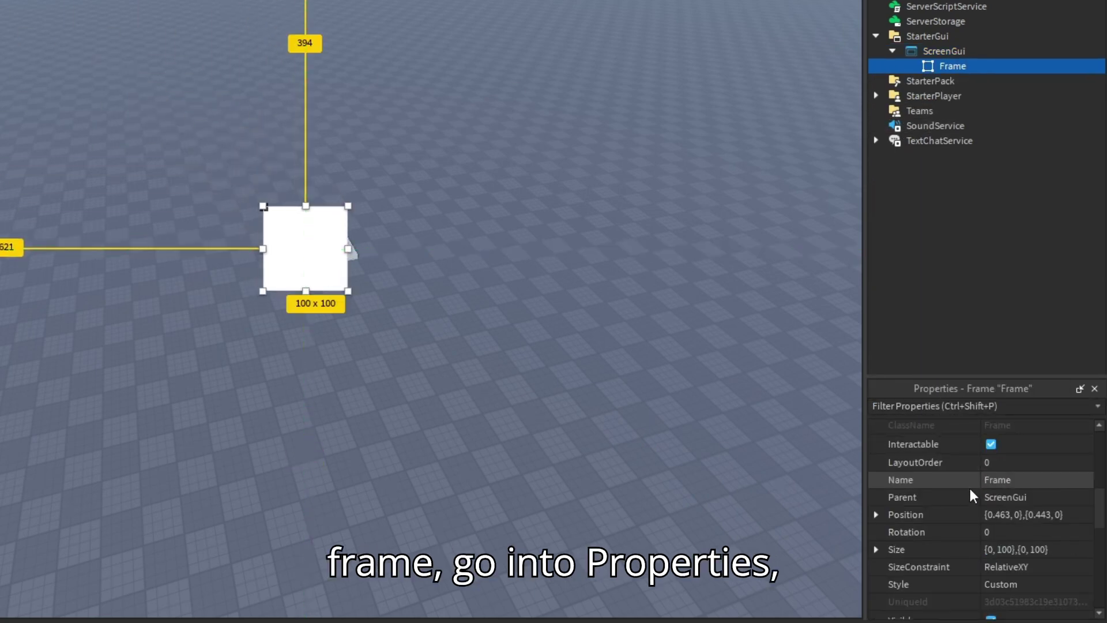
pyautogui.click(1004, 549)
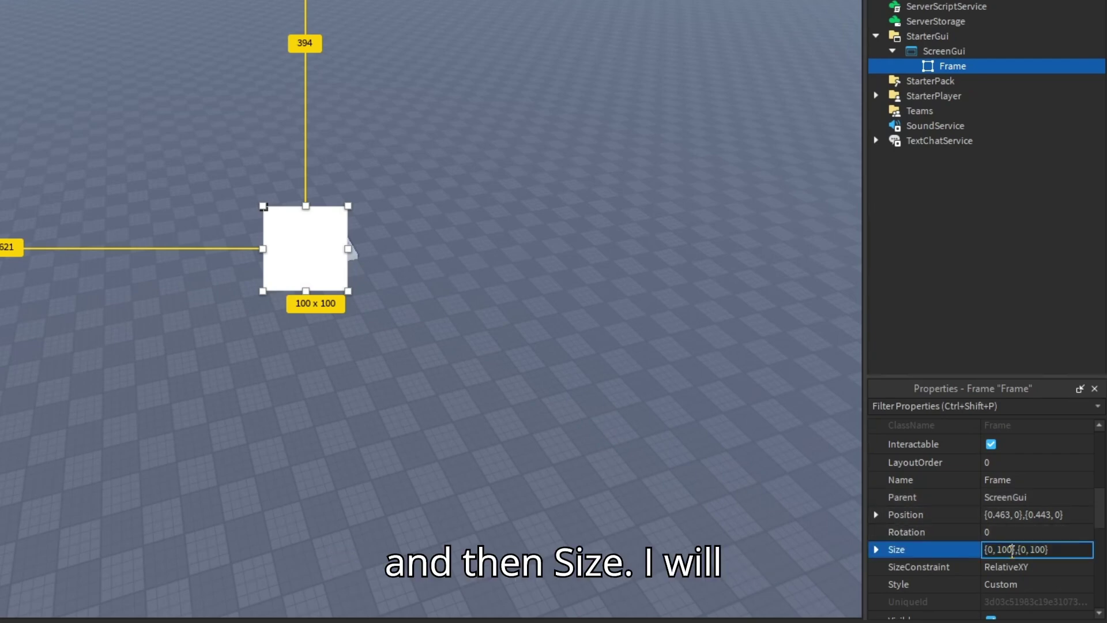
pyautogui.press('BackSpace')
pyautogui.press('BackSpace')
pyautogui.press('BackSpace')
pyautogui.press('BackSpace')
pyautogui.press('BackSpace')
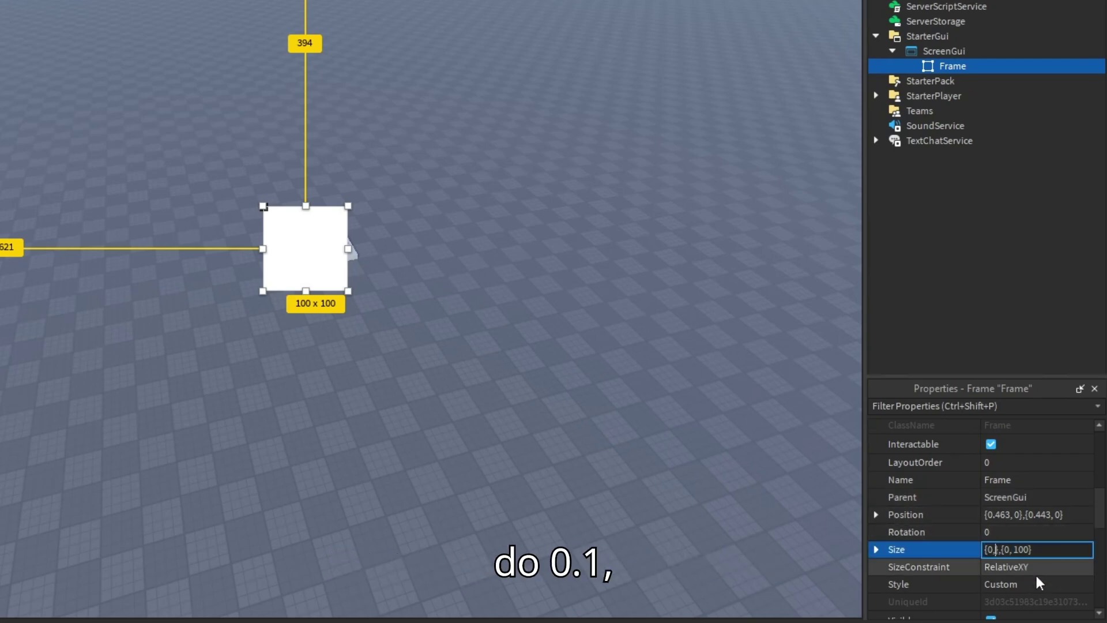
pyautogui.write('.1')
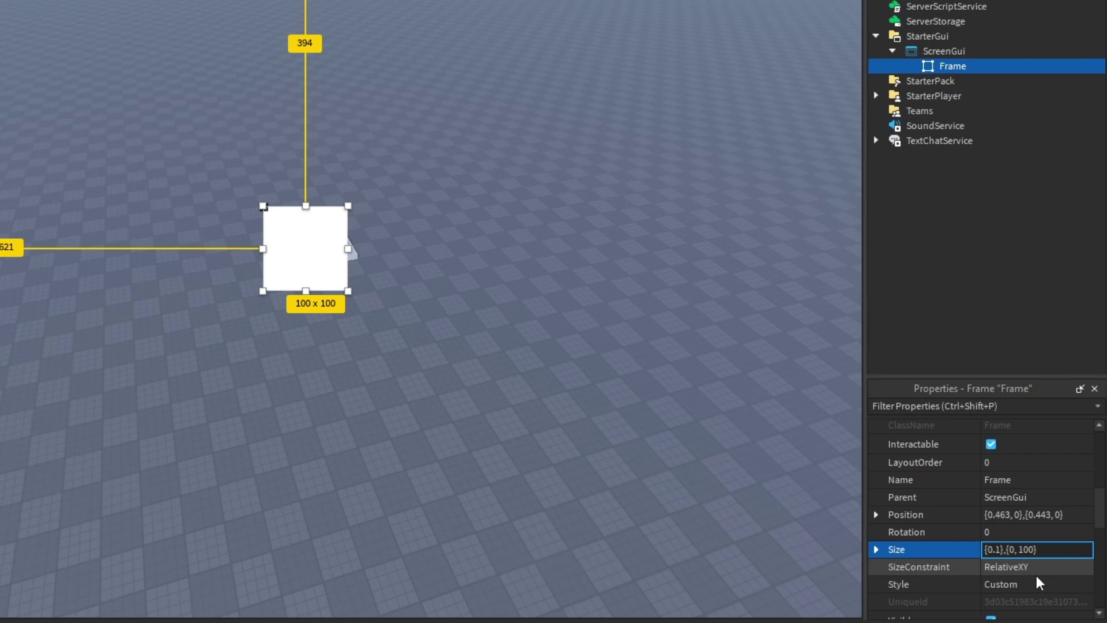
pyautogui.press('Right')
pyautogui.press('Right')
pyautogui.press('Right')
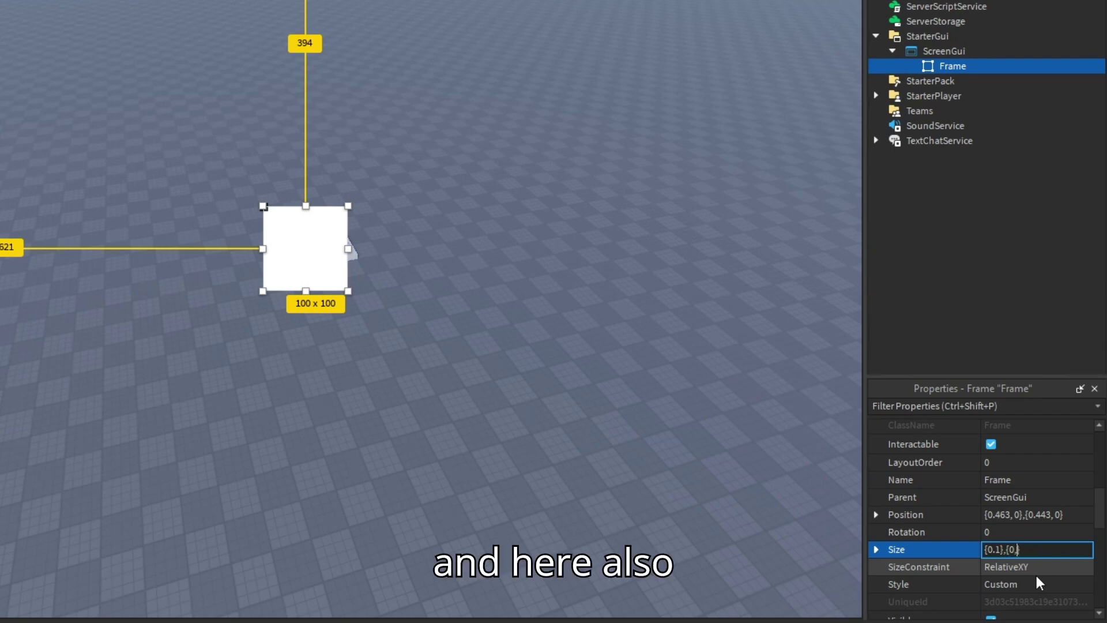
pyautogui.press('Return')
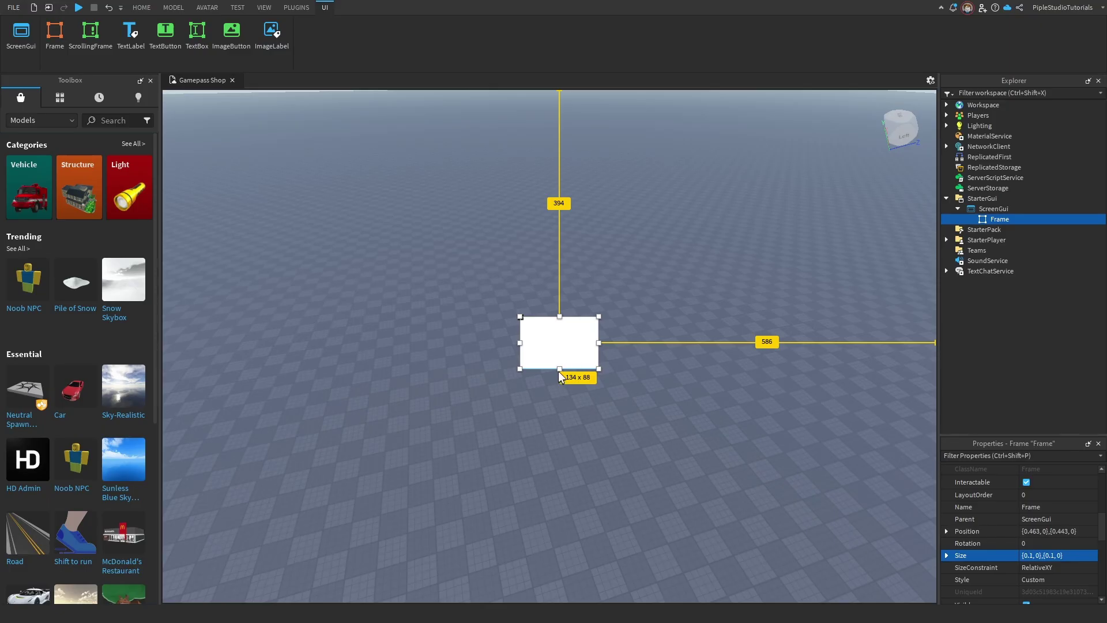
pyautogui.moveTo(559, 372); pyautogui.dragTo(558, 431)
# Step: Widen the white Frame and drag it to the screen centre at {0.393,0},{0.388,0}
pyautogui.moveTo(598, 374); pyautogui.dragTo(682, 376)
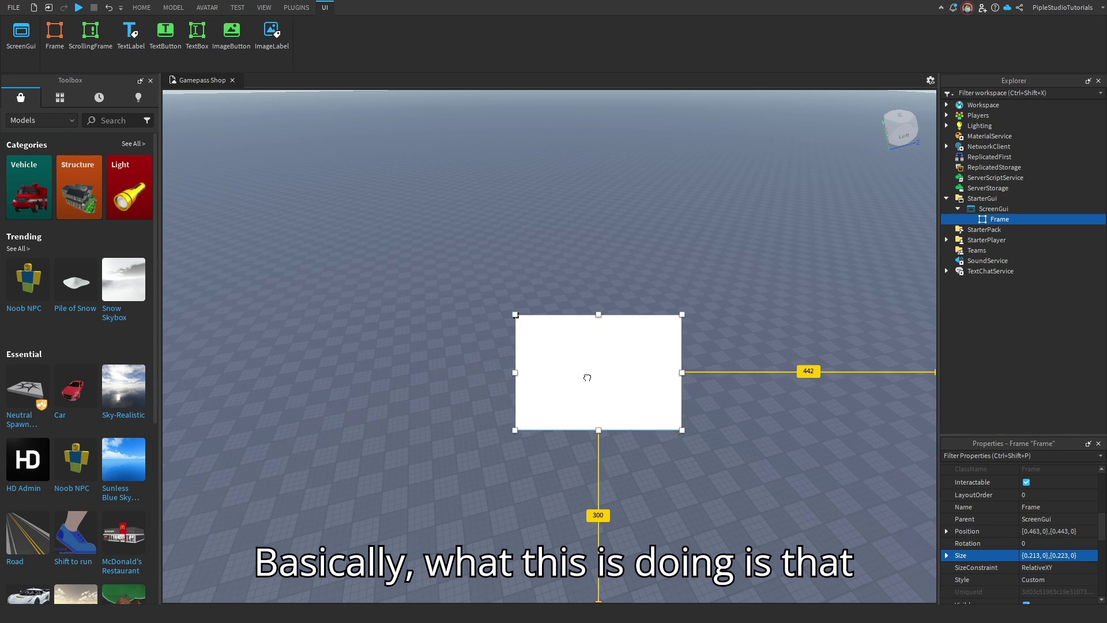
pyautogui.moveTo(585, 375); pyautogui.dragTo(544, 356)
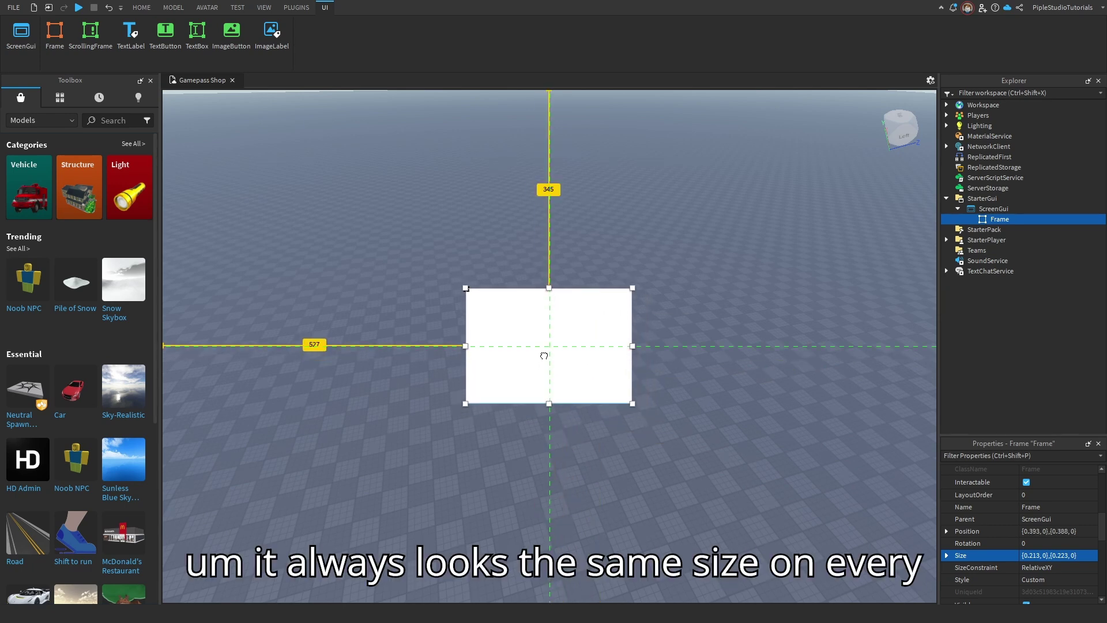
pyautogui.click(142, 7)
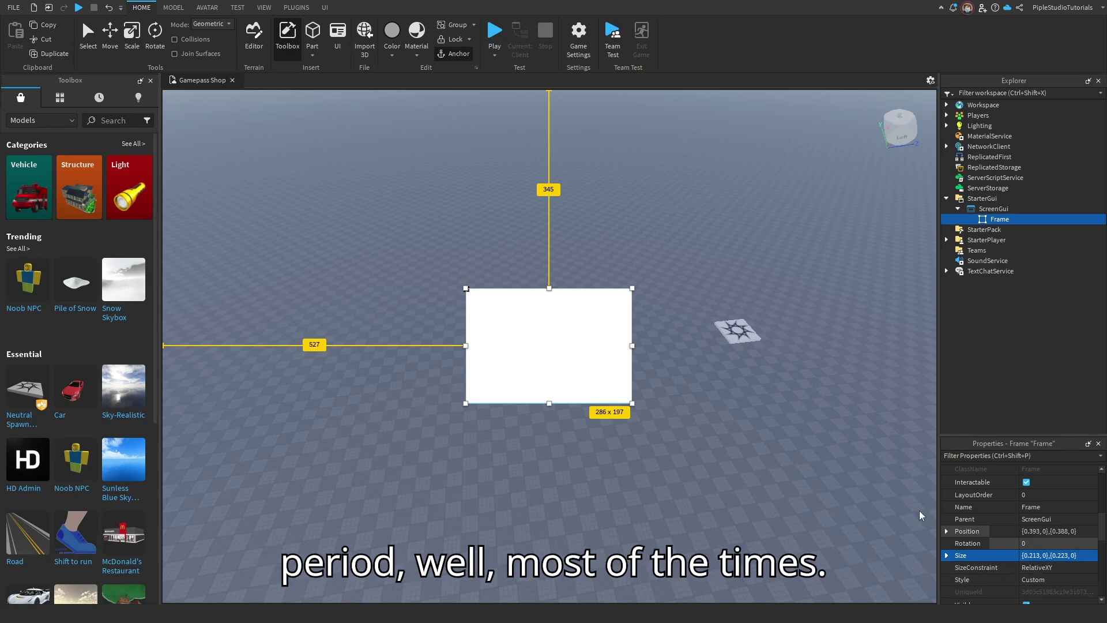
pyautogui.moveTo(585, 362); pyautogui.dragTo(571, 341)
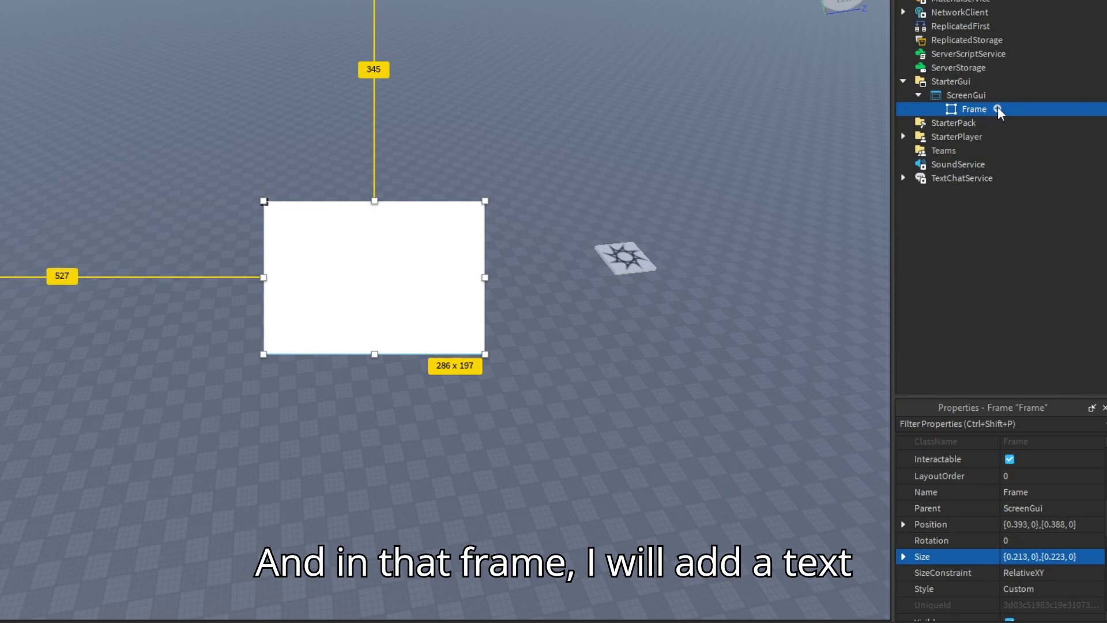
# Step: Insert a TextButton into the Frame and enlarge the Frame to about 559 x 450
pyautogui.click(1016, 217)
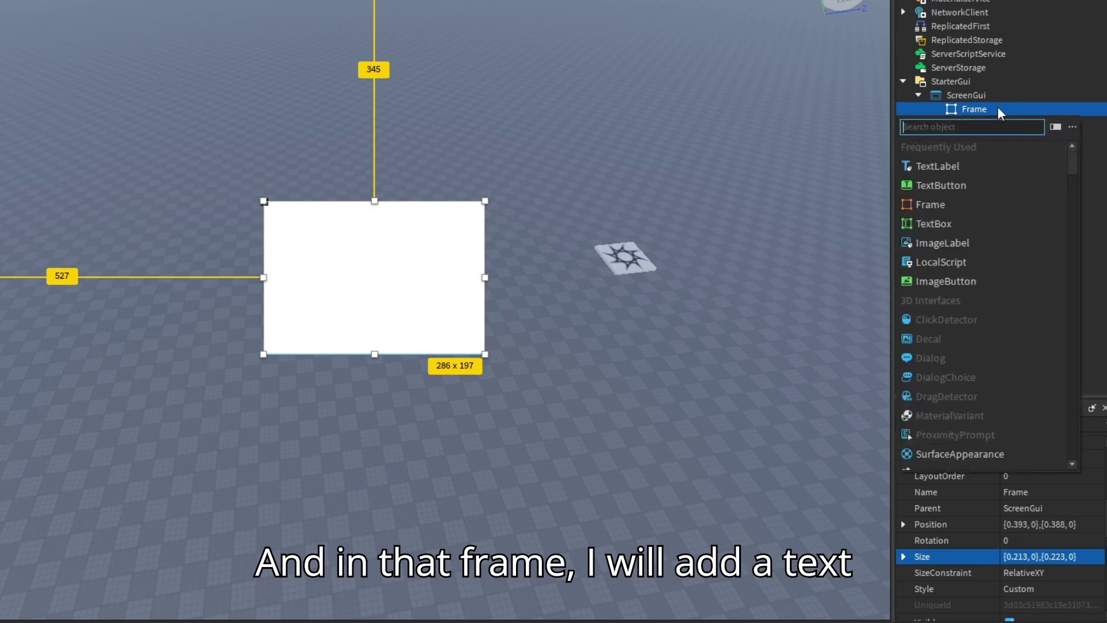
pyautogui.click(940, 185)
pyautogui.click(362, 235)
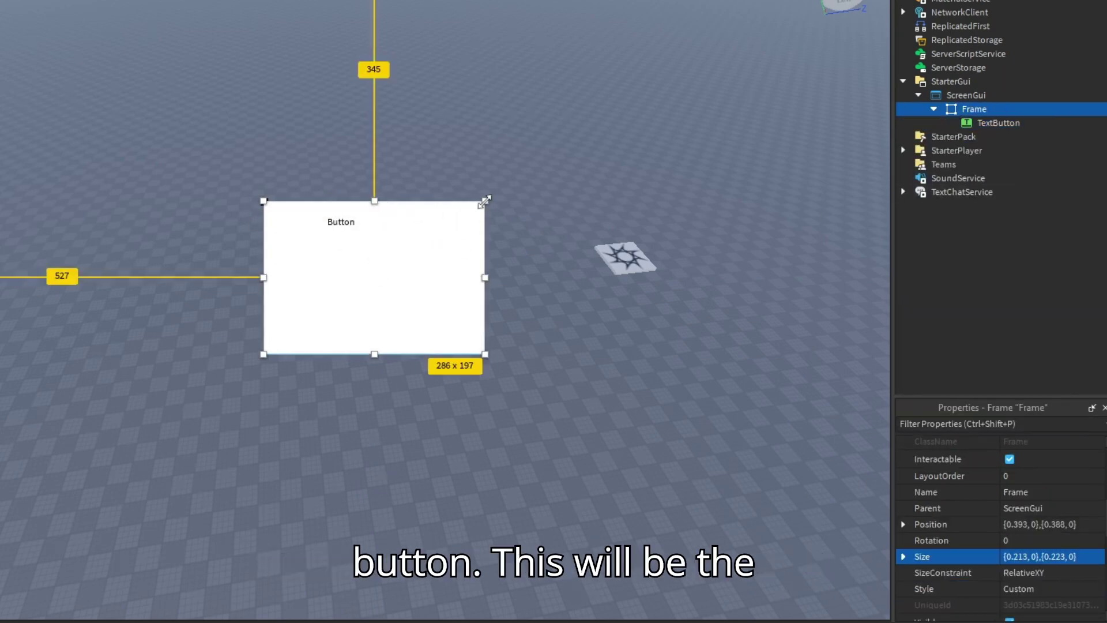
pyautogui.moveTo(484, 197); pyautogui.dragTo(681, 119)
pyautogui.moveTo(537, 248); pyautogui.dragTo(461, 293)
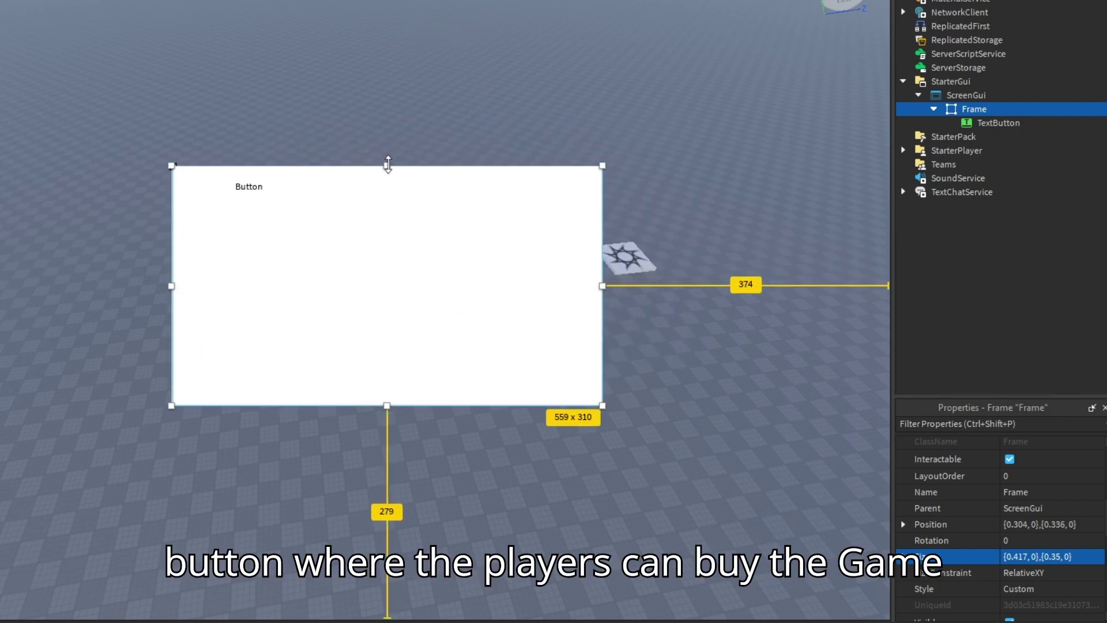
pyautogui.moveTo(386, 166); pyautogui.dragTo(386, 57)
pyautogui.moveTo(422, 242); pyautogui.dragTo(421, 290)
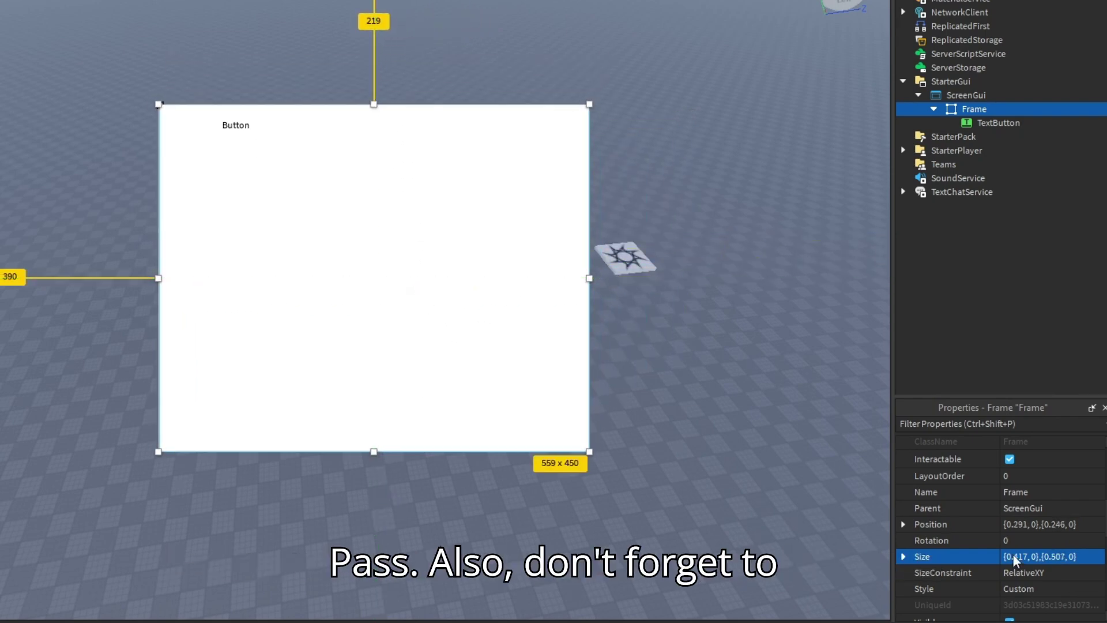
# Step: Set the Frame's BackgroundColor3 to dark grey [58, 58, 58]
pyautogui.scroll(-10, 1023, 539)
pyautogui.scroll(10, 1024, 539)
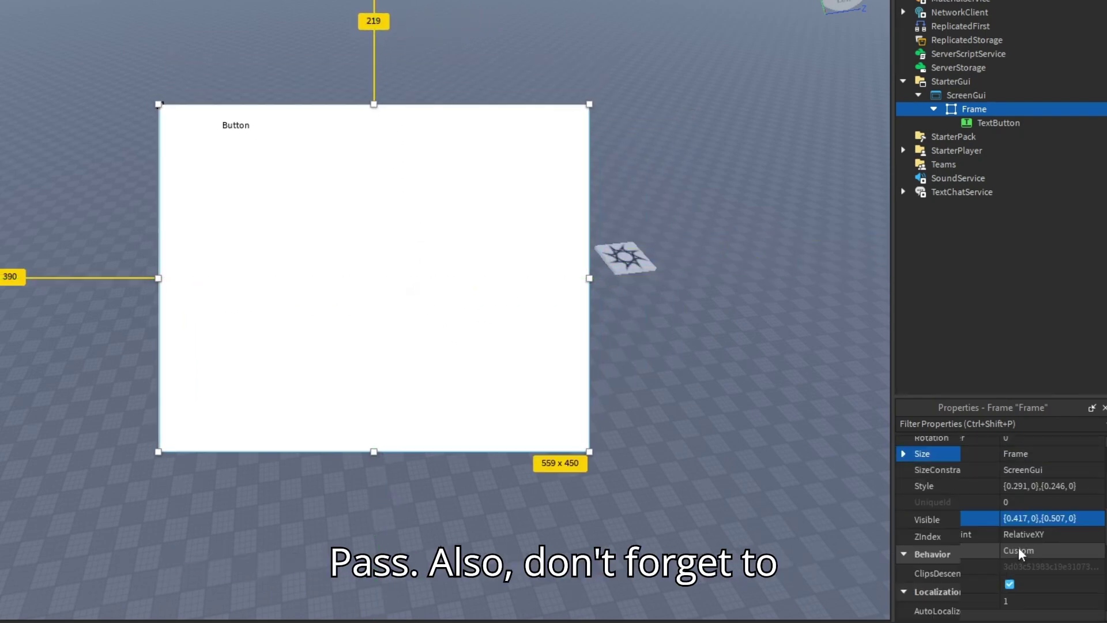
pyautogui.scroll(-2, 1020, 548)
pyautogui.scroll(3, 1017, 559)
pyautogui.scroll(4, 1017, 560)
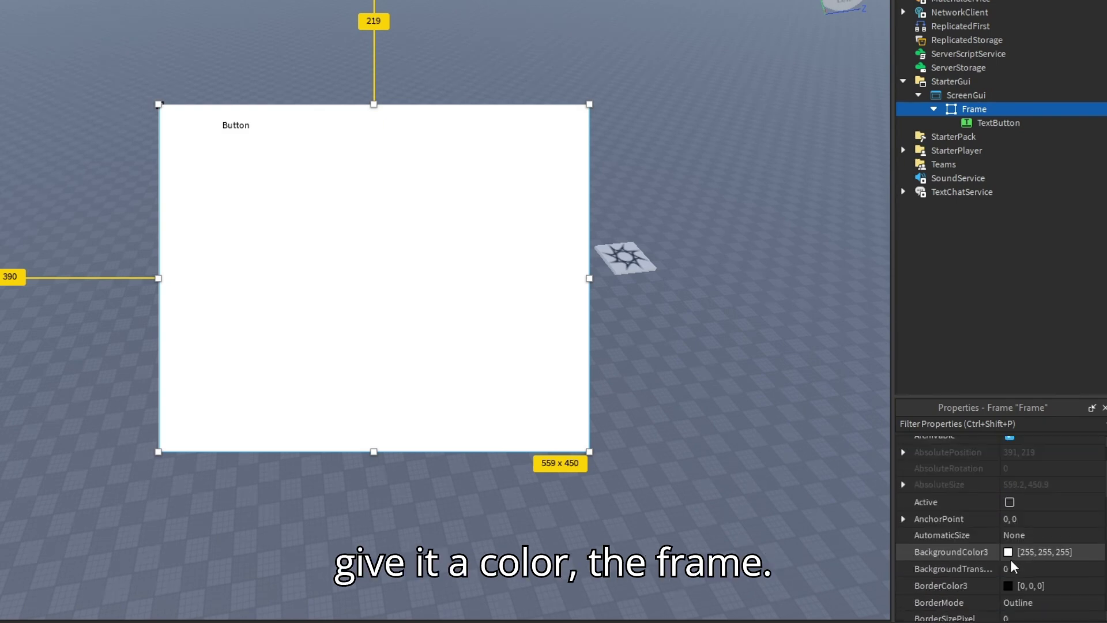
pyautogui.click(1008, 552)
pyautogui.moveTo(442, 79); pyautogui.dragTo(908, 121)
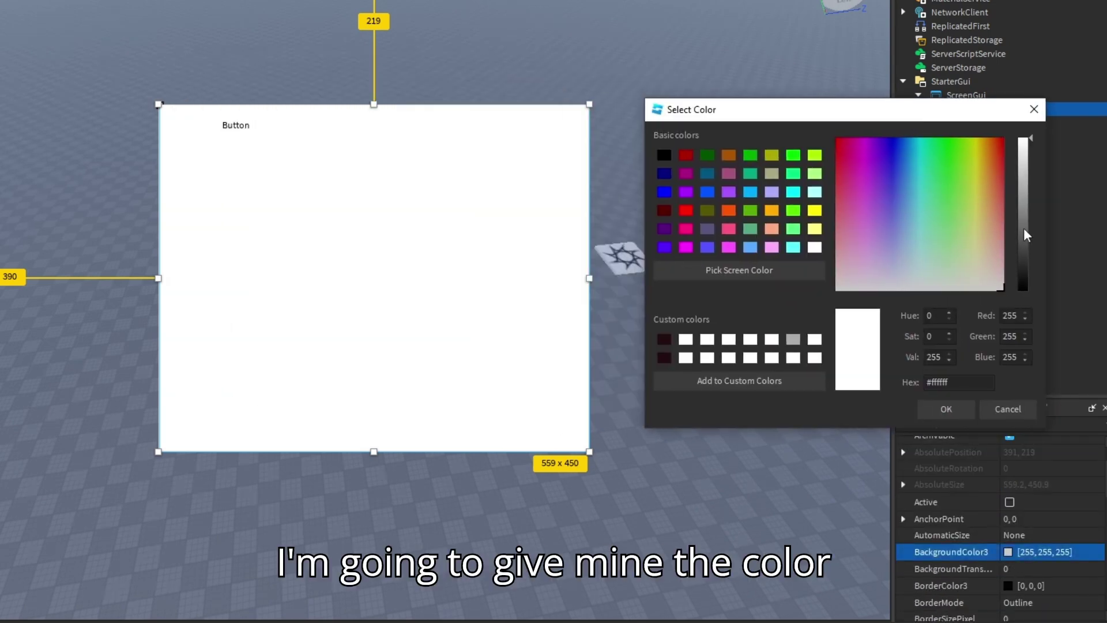
pyautogui.moveTo(1023, 228); pyautogui.dragTo(1023, 254)
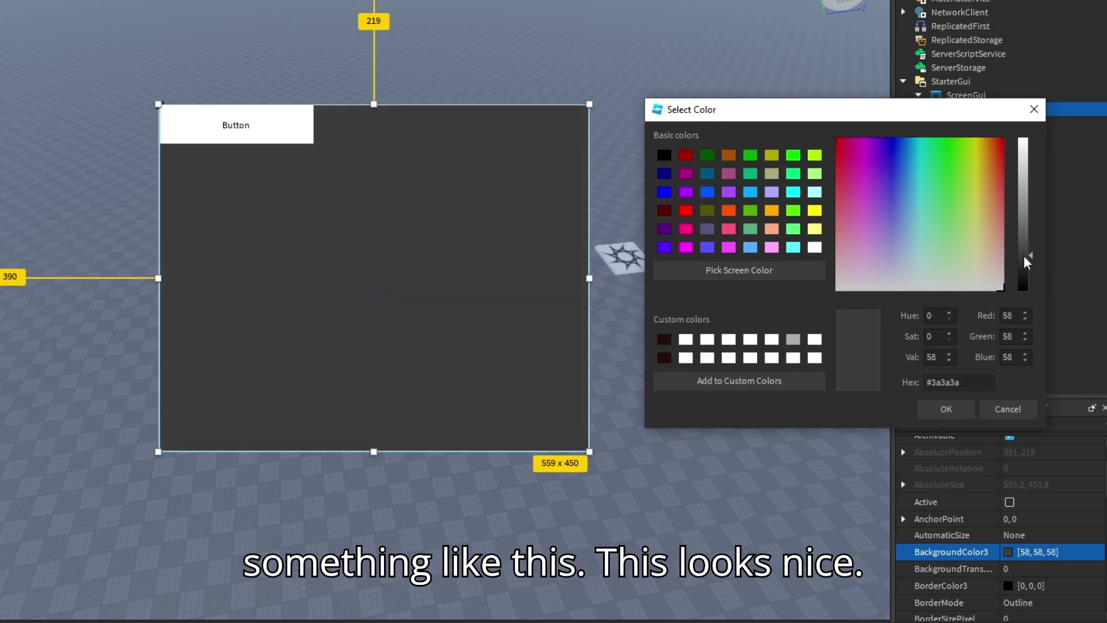
pyautogui.click(961, 409)
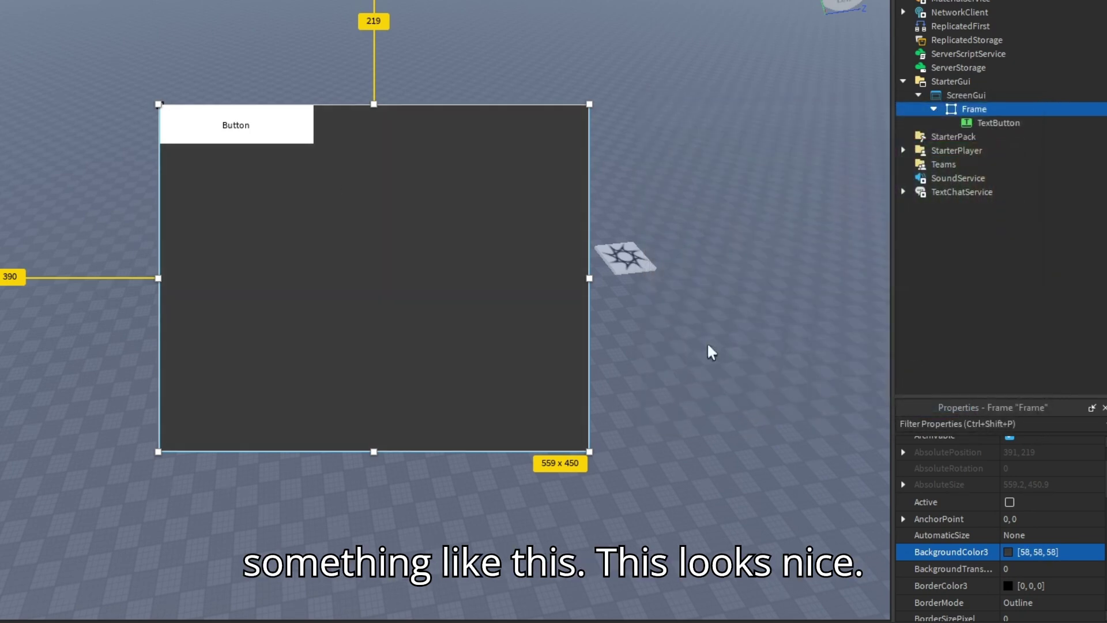
# Step: Centre the TextButton in the Frame and size it to scale {0.388,0},{0.12,0}
pyautogui.moveTo(265, 133); pyautogui.dragTo(361, 285)
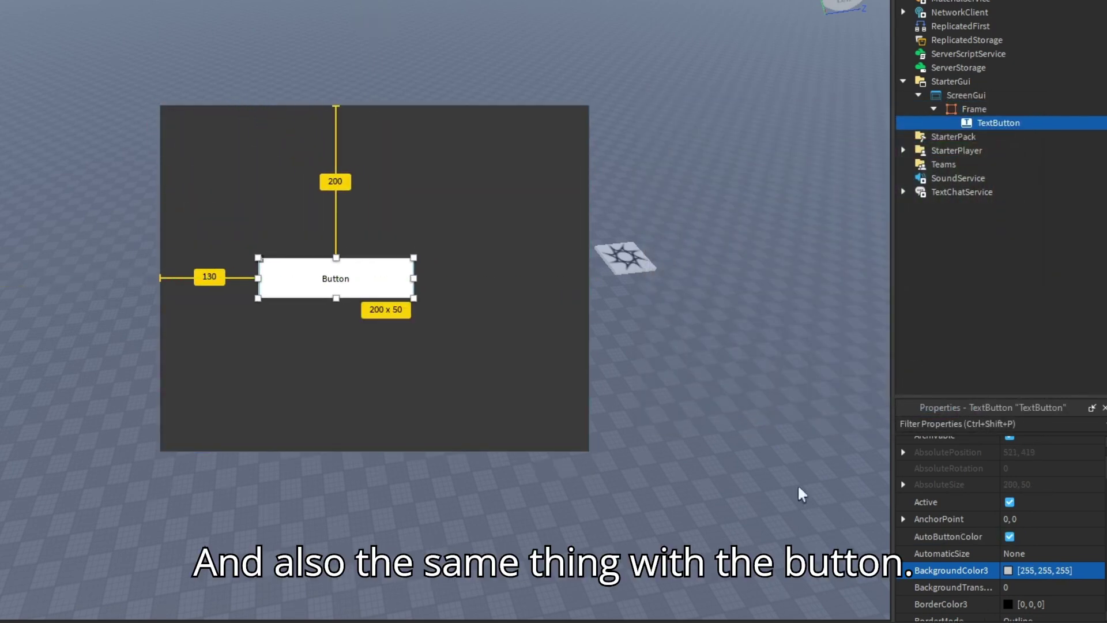
pyautogui.scroll(-10, 1008, 546)
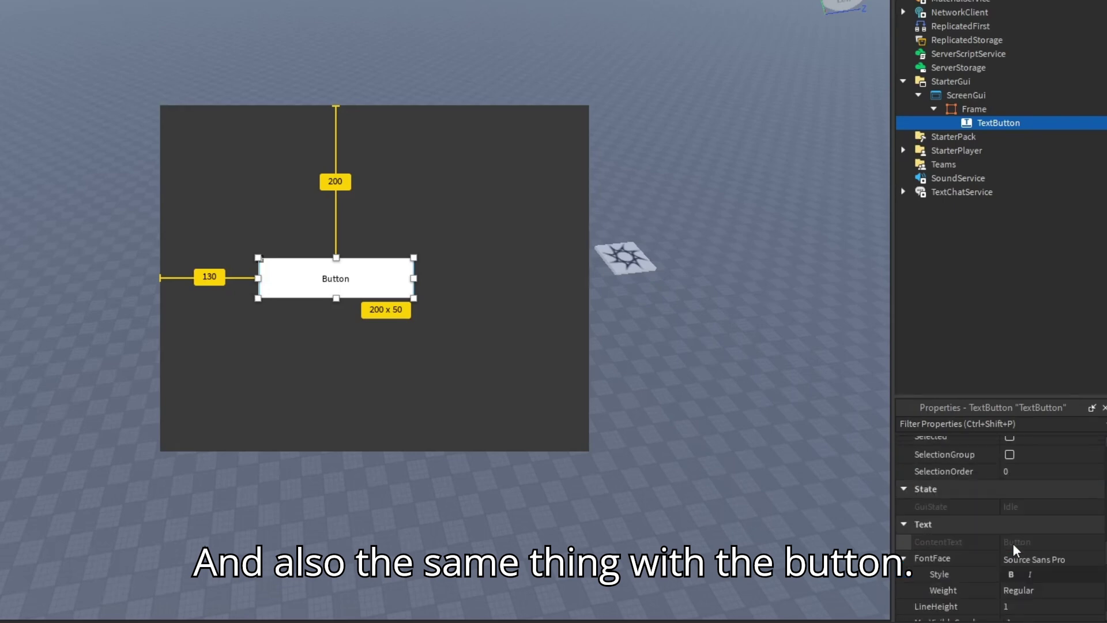
pyautogui.scroll(-15, 1015, 546)
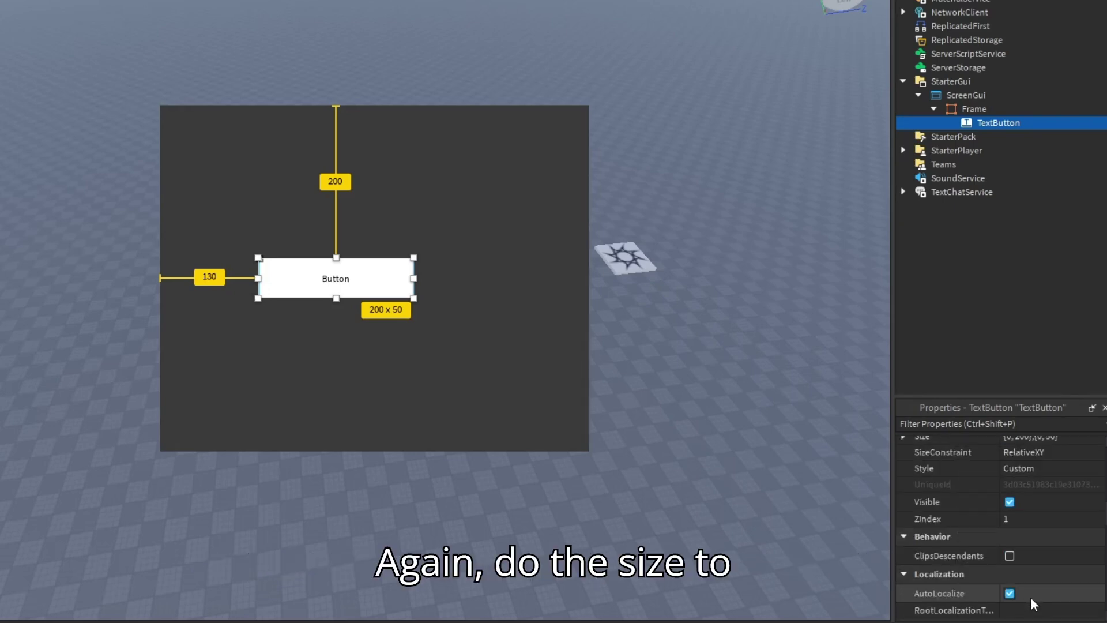
pyautogui.scroll(3, 1030, 597)
pyautogui.click(1032, 500)
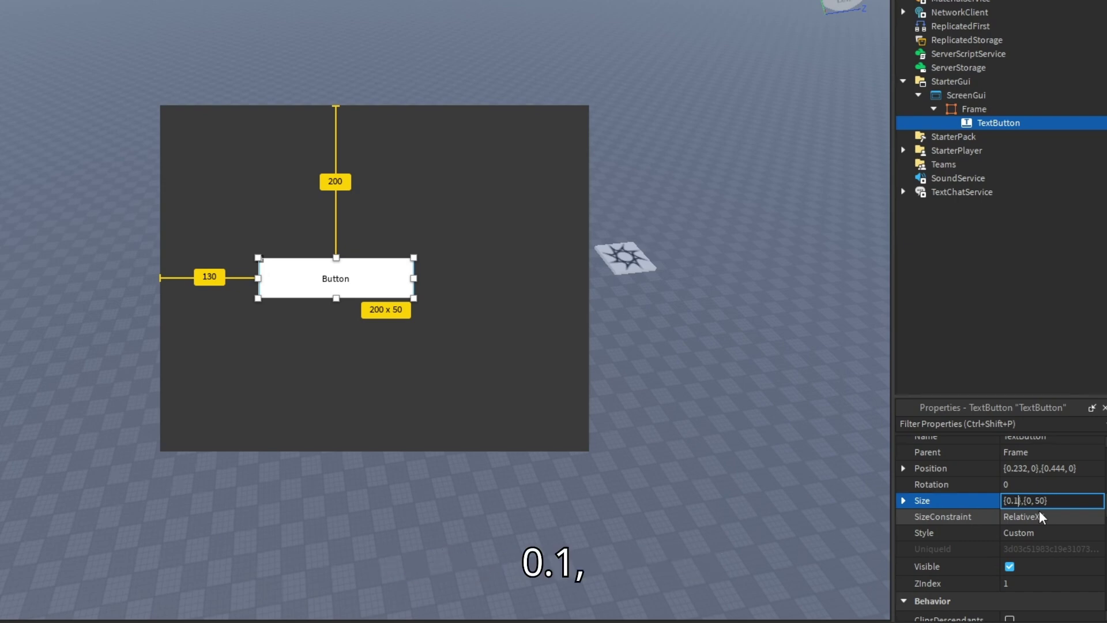
pyautogui.hotkey('ctrl', 'z')
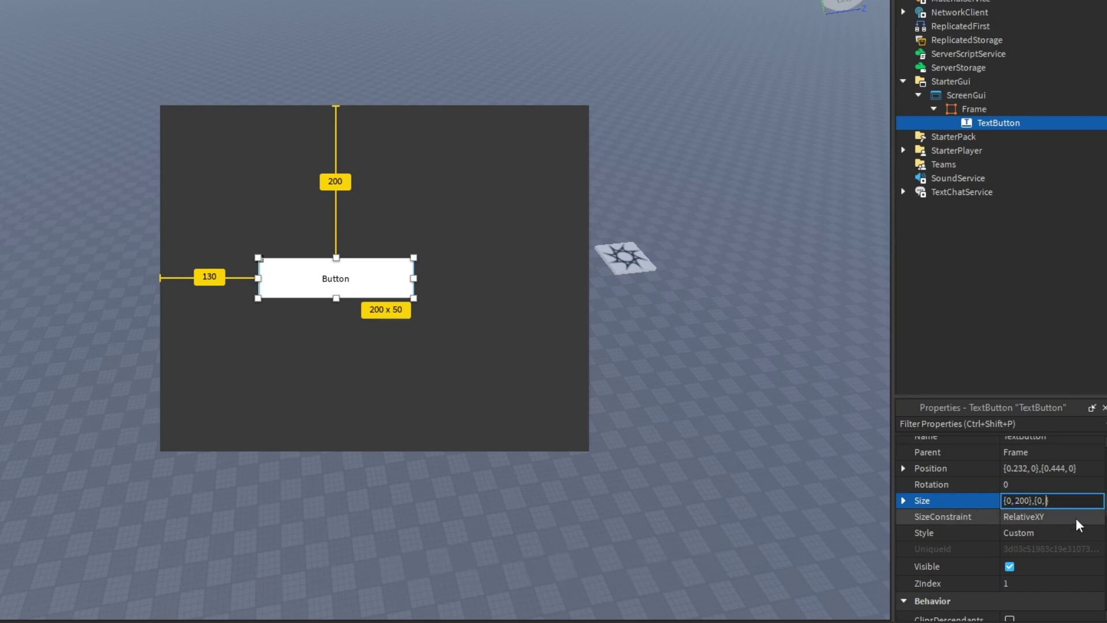
pyautogui.press('Left')
pyautogui.press('Left')
pyautogui.press('Left')
pyautogui.press('Left')
pyautogui.press('Left')
pyautogui.press('Left')
pyautogui.press('BackSpace')
pyautogui.press('BackSpace')
pyautogui.press('BackSpace')
pyautogui.press('BackSpace')
pyautogui.press('BackSpace')
pyautogui.press('BackSpace')
pyautogui.write('.1')
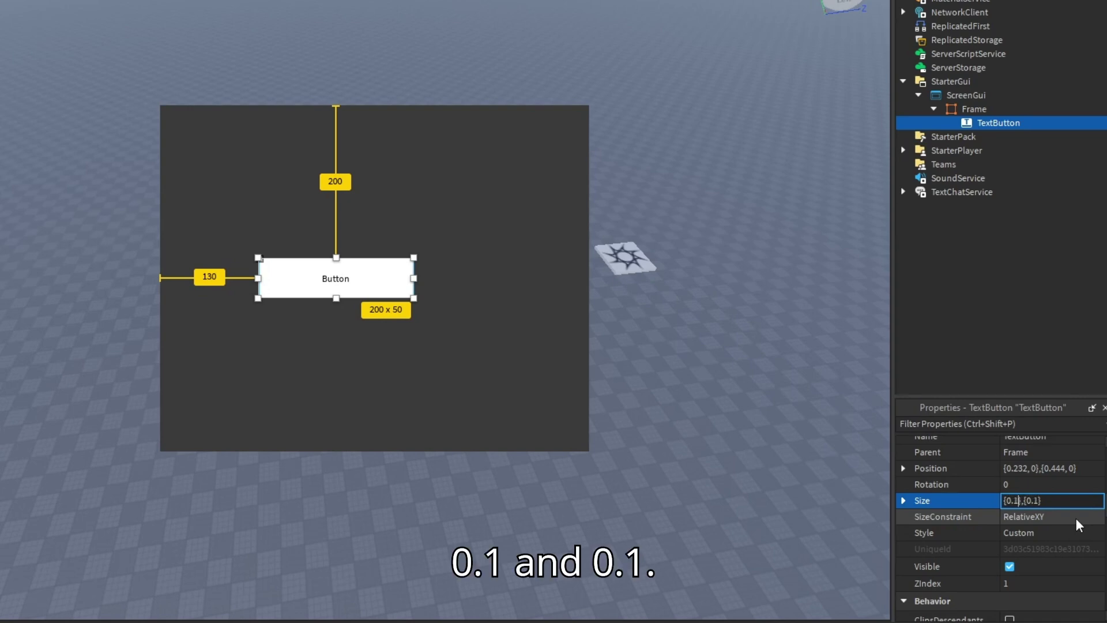
pyautogui.press('Return')
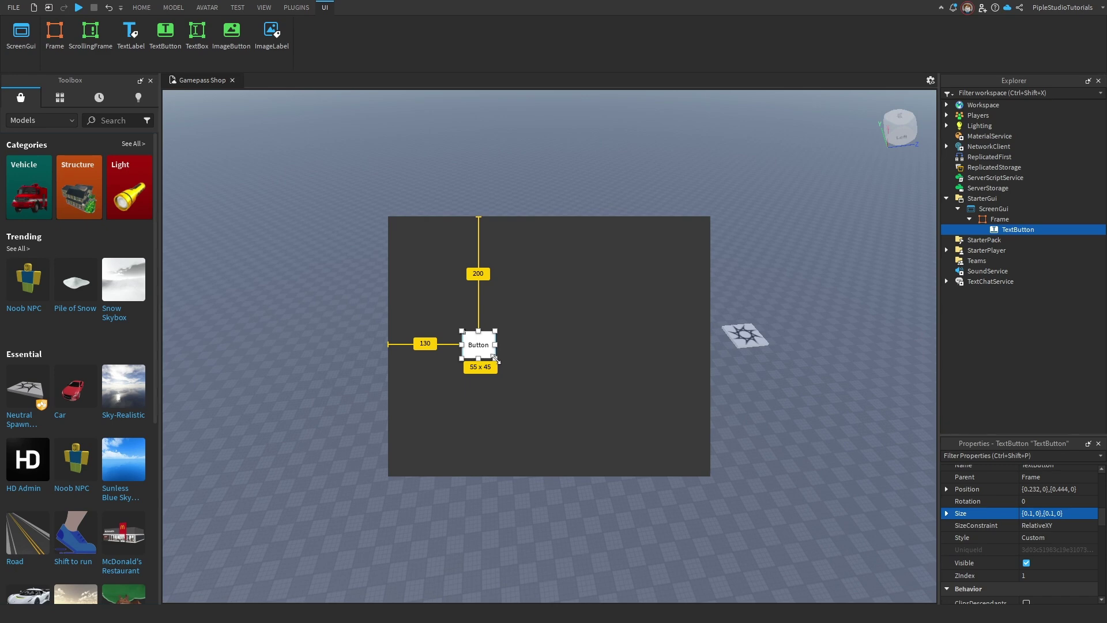
pyautogui.moveTo(495, 358); pyautogui.dragTo(555, 368)
# Step: Add a UICorner to the shop Frame to round its corners
pyautogui.moveTo(1037, 229)
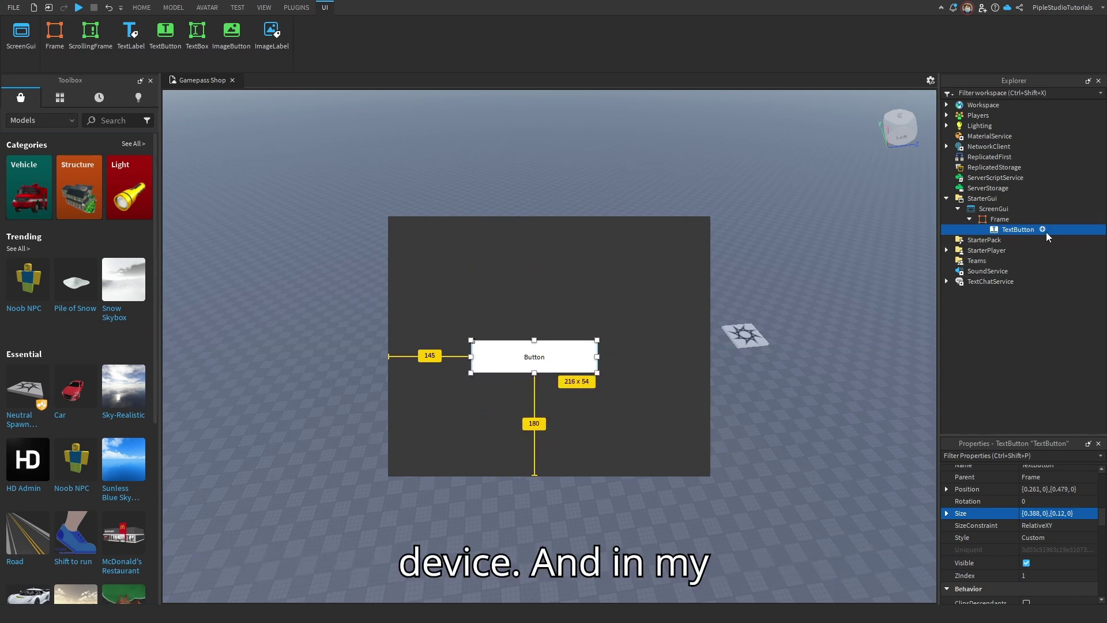
pyautogui.click(1004, 220)
pyautogui.click(1018, 219)
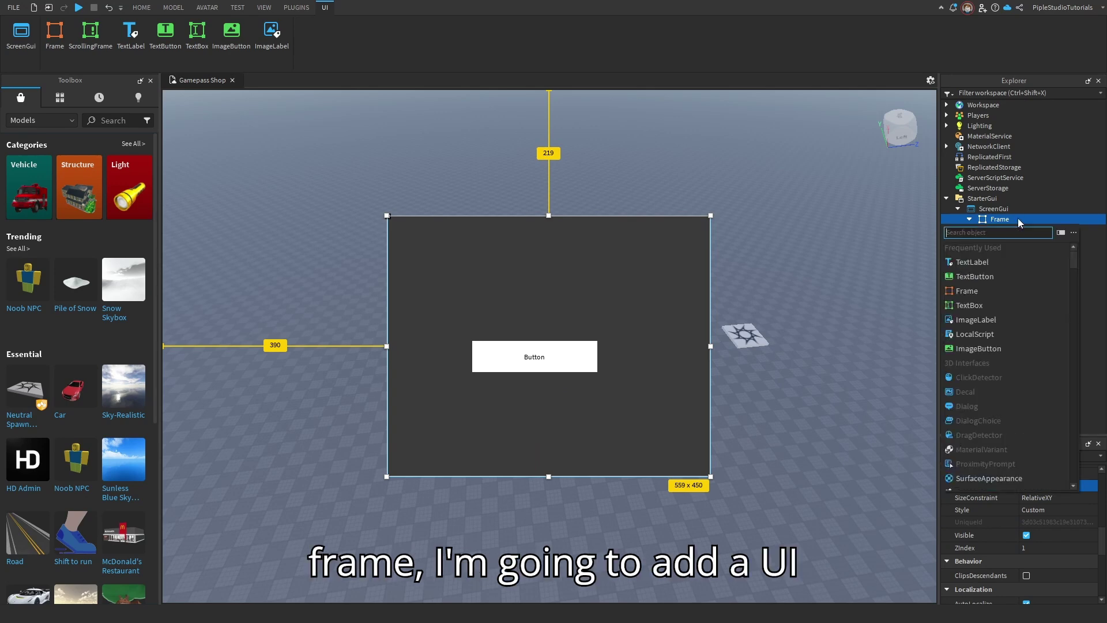
pyautogui.write('UICorner')
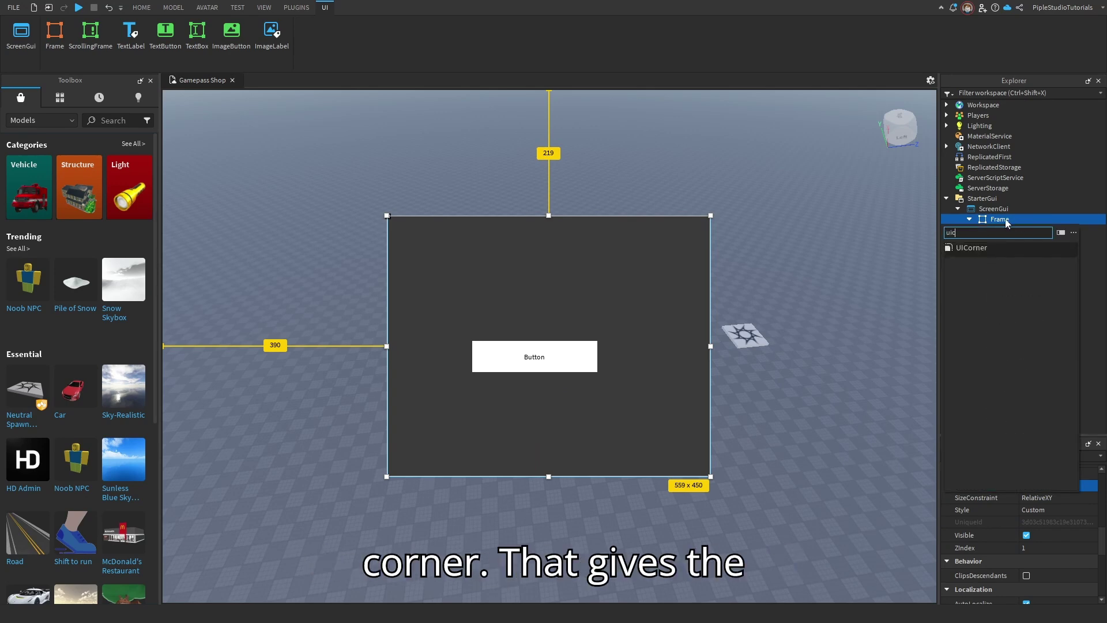
pyautogui.click(990, 254)
pyautogui.click(790, 247)
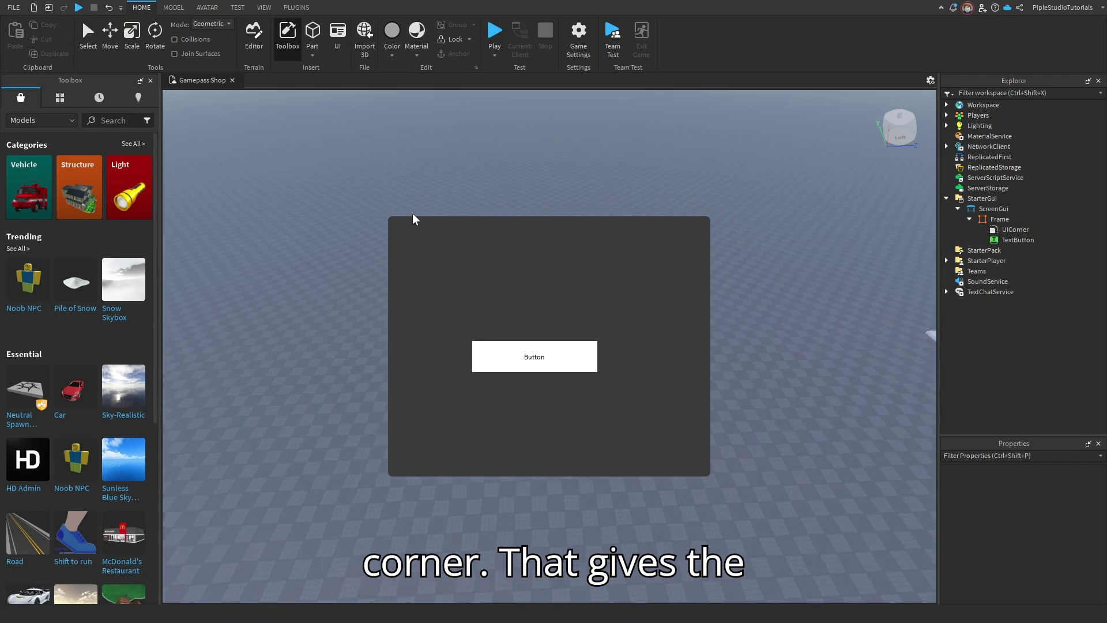
# Step: Add a UICorner to the TextButton as well
pyautogui.click(1032, 240)
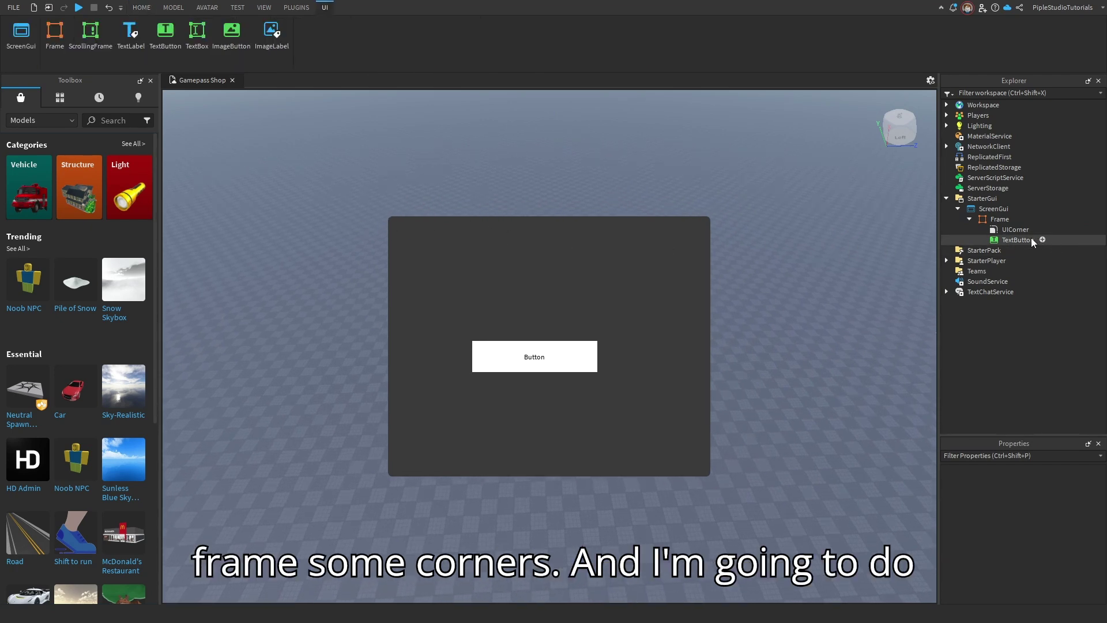
pyautogui.click(1042, 240)
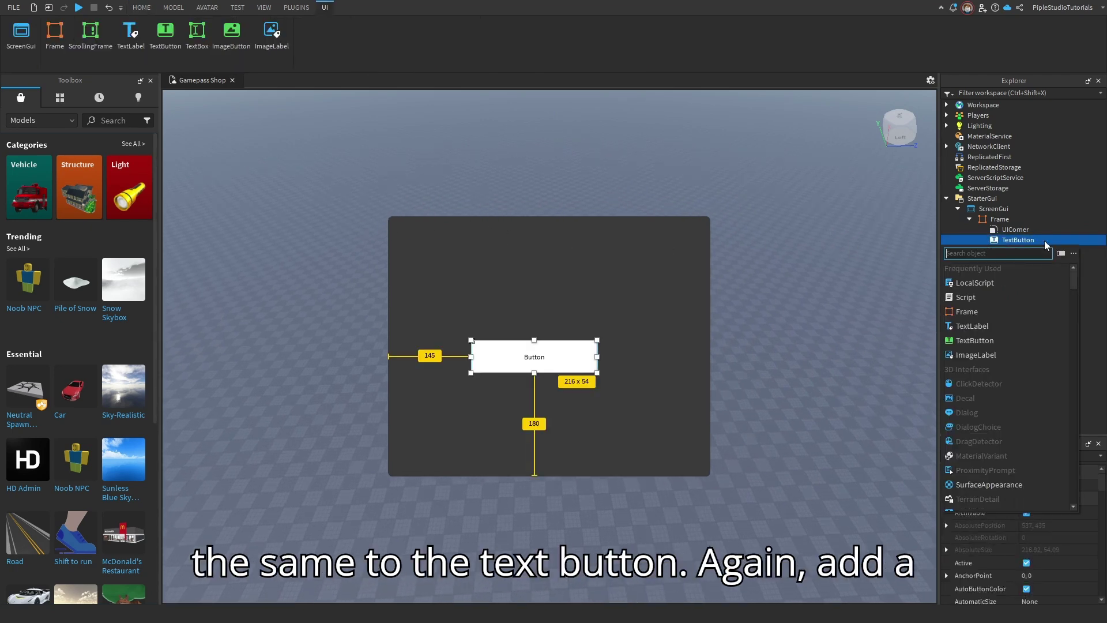
pyautogui.write('uic')
pyautogui.click(988, 269)
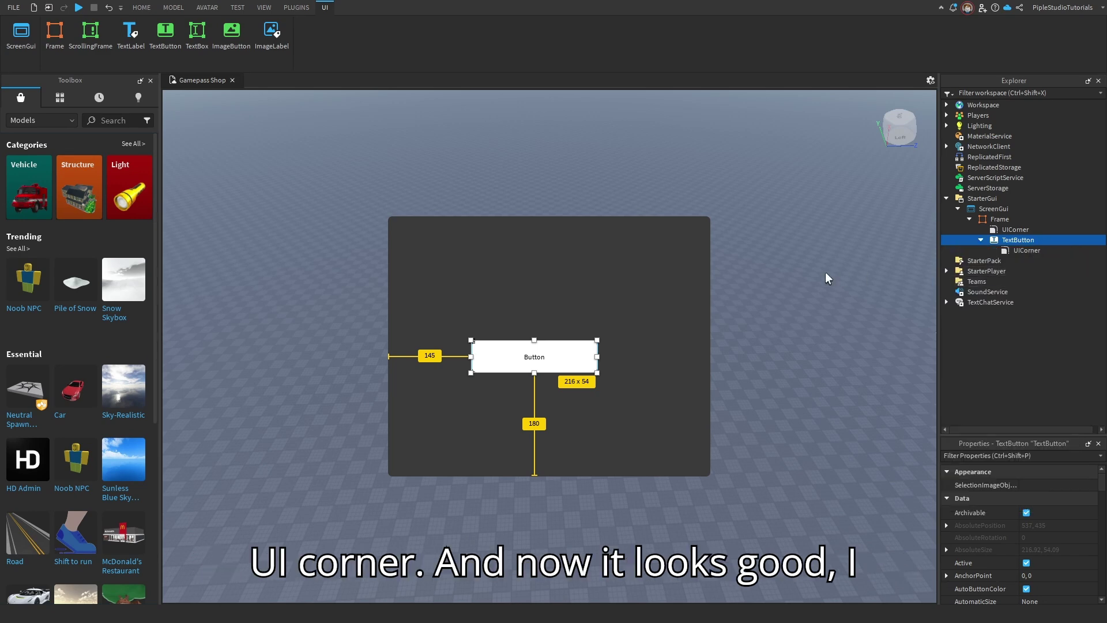
pyautogui.click(707, 275)
pyautogui.click(589, 346)
pyautogui.scroll(-5, 1046, 524)
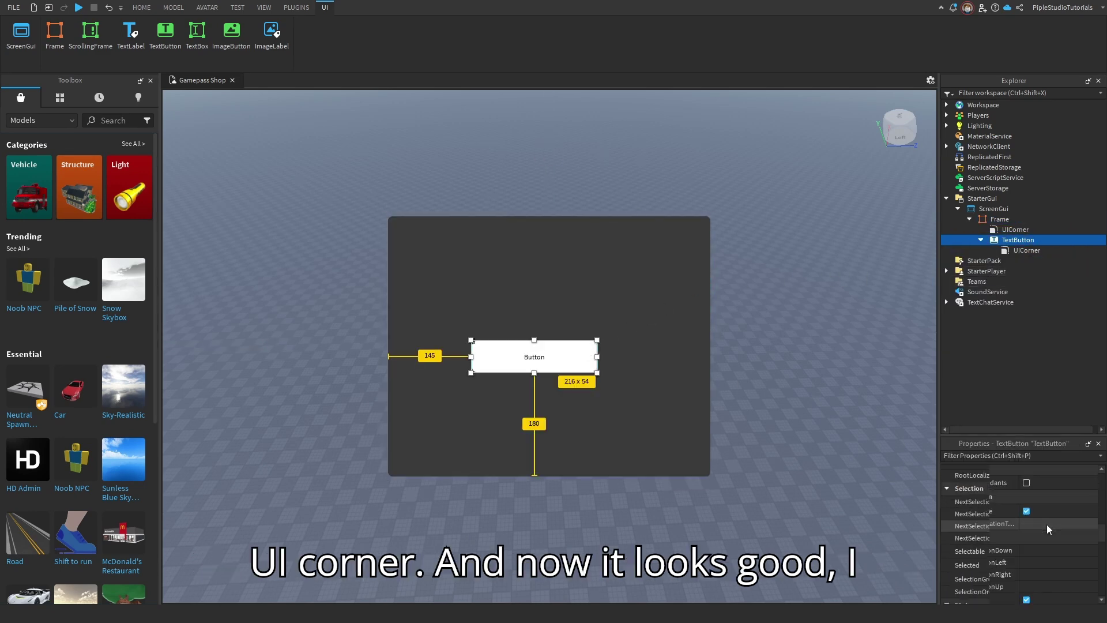
pyautogui.scroll(4, 1043, 542)
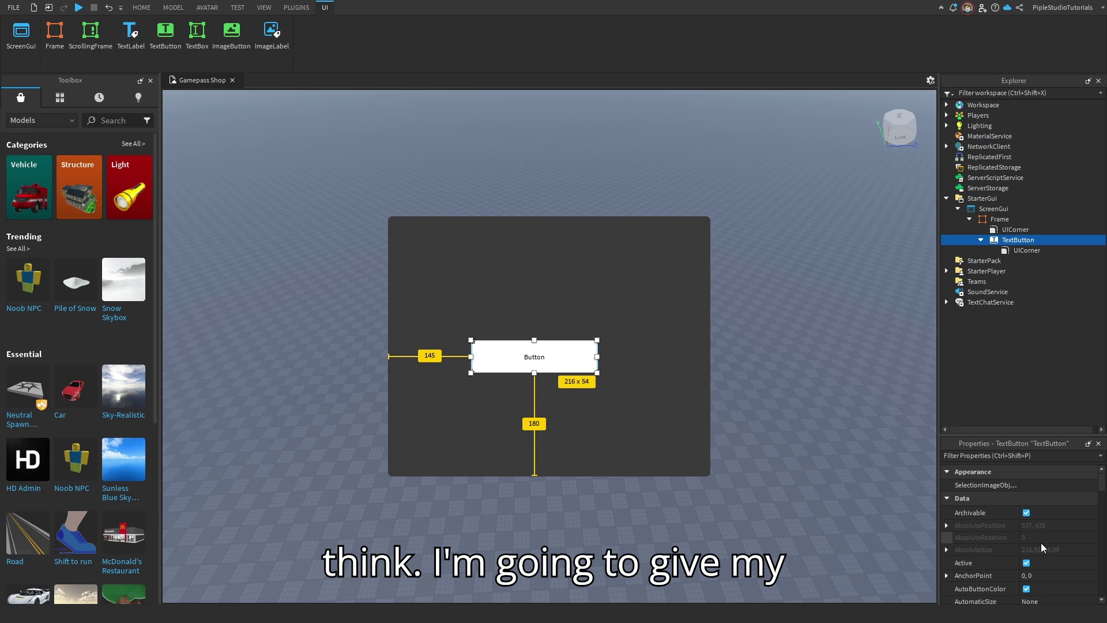
# Step: Give the TextButton a dark green background [26, 168, 26], leaving its text colour black
pyautogui.click(1025, 517)
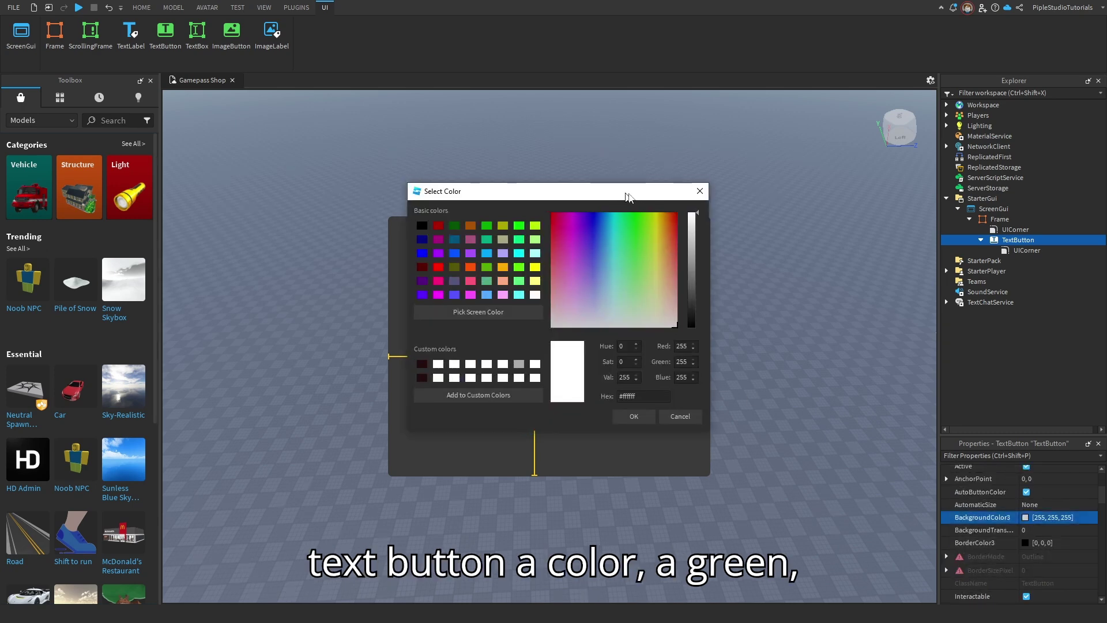
pyautogui.moveTo(624, 188); pyautogui.dragTo(849, 190)
pyautogui.click(855, 236)
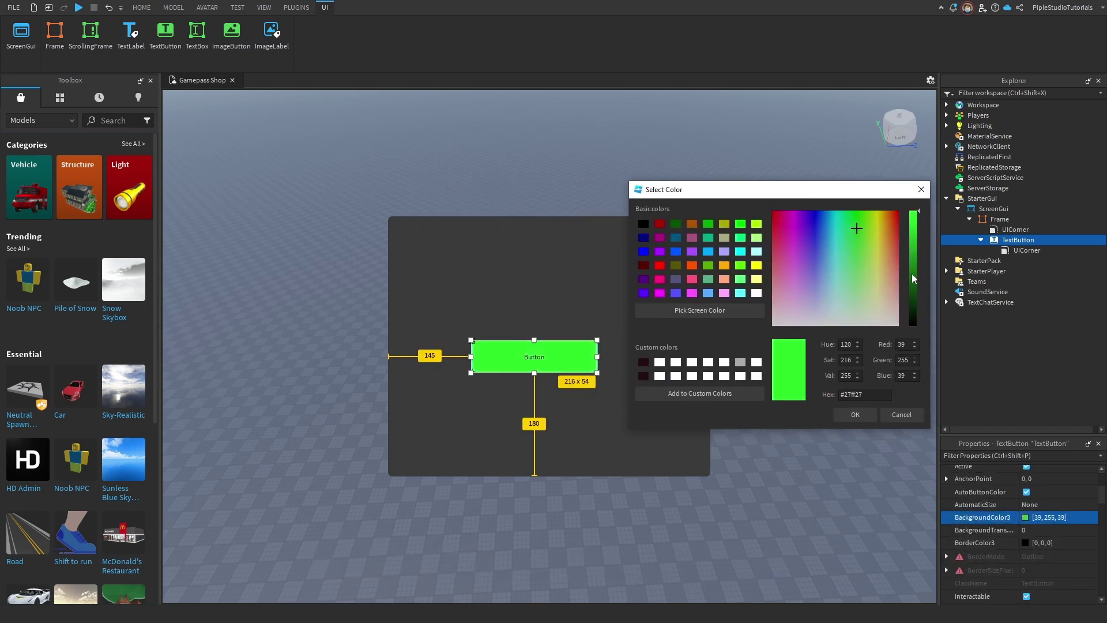
pyautogui.moveTo(911, 274); pyautogui.dragTo(914, 254)
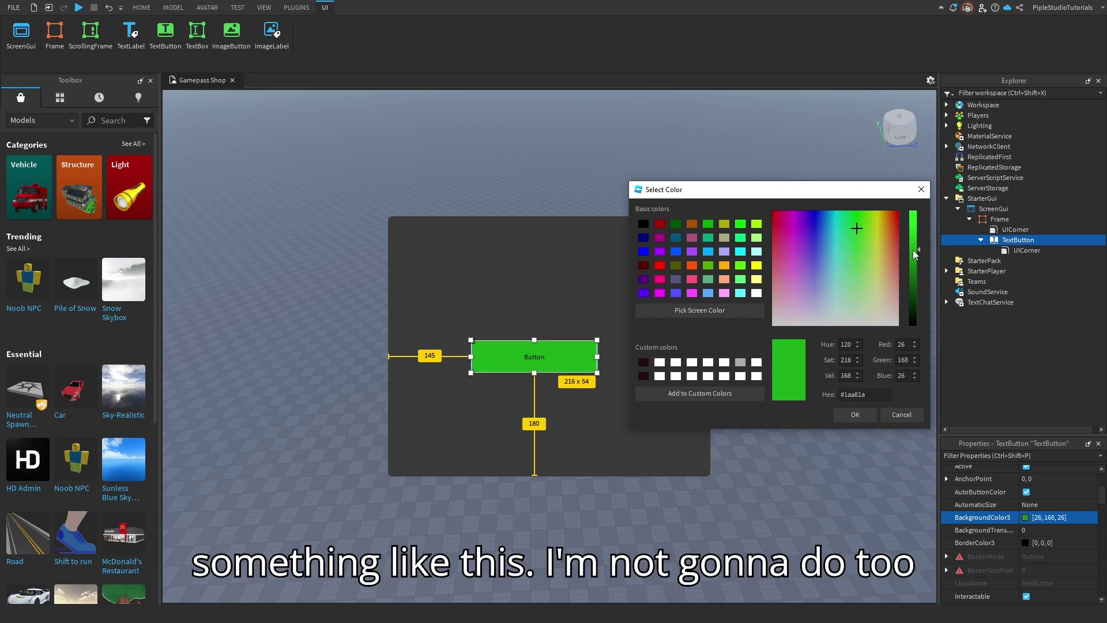
pyautogui.click(855, 414)
pyautogui.scroll(-4, 1033, 518)
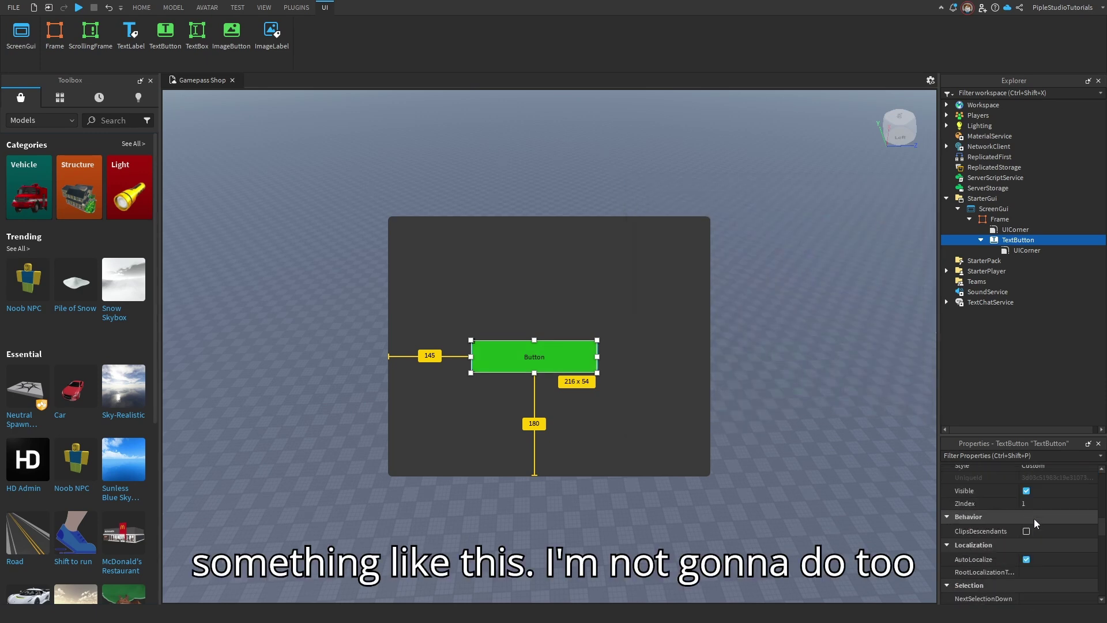
pyautogui.scroll(-8, 1033, 517)
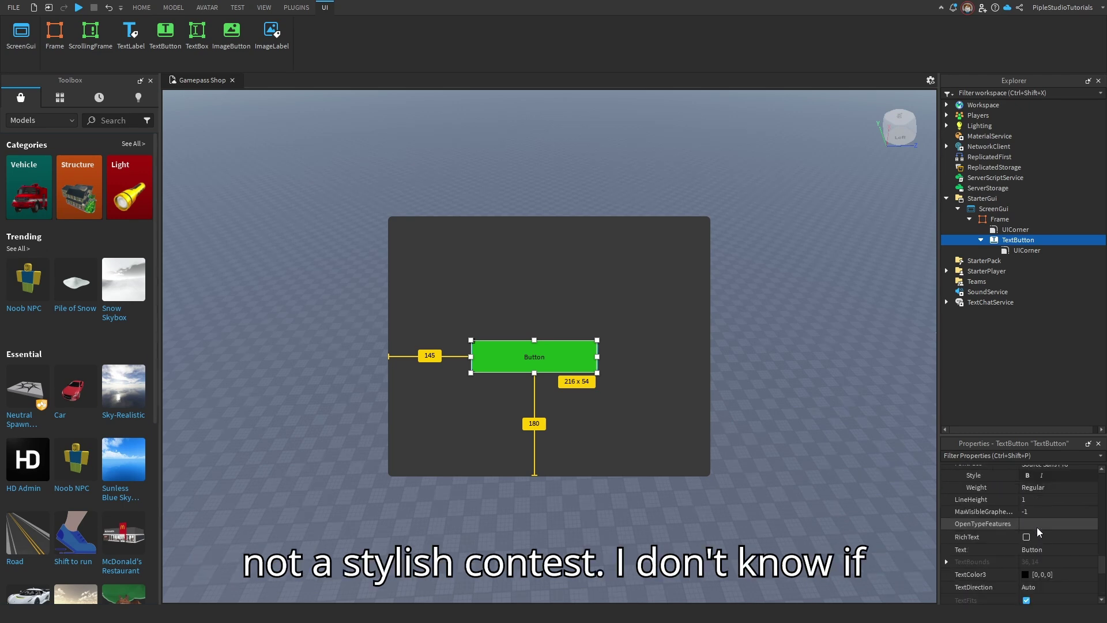
pyautogui.click(1024, 574)
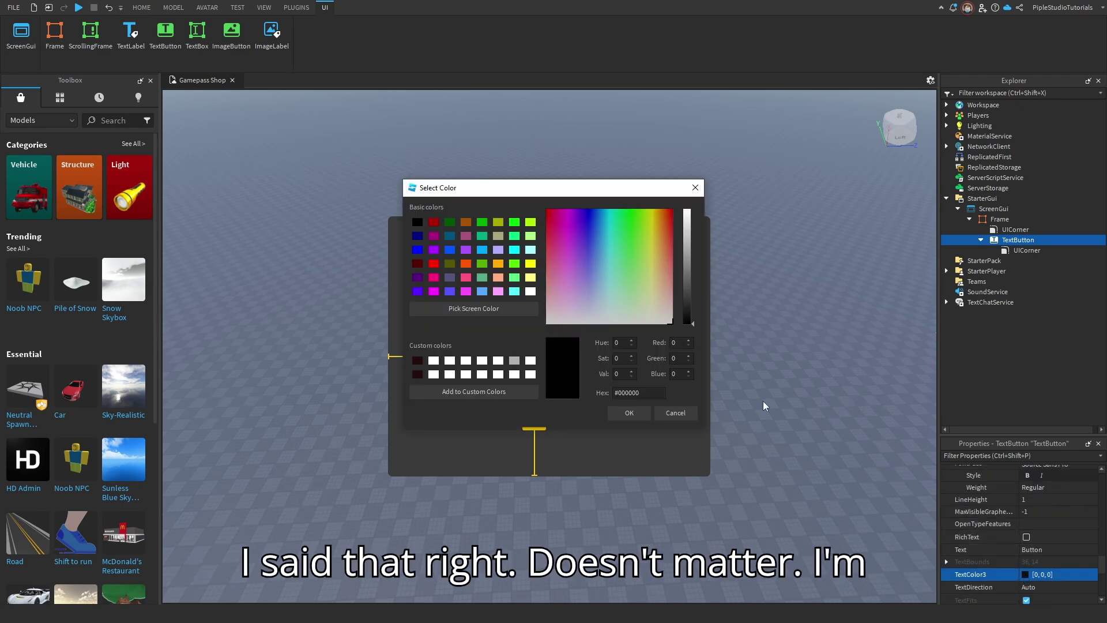
pyautogui.click(696, 188)
pyautogui.scroll(-4, 1073, 524)
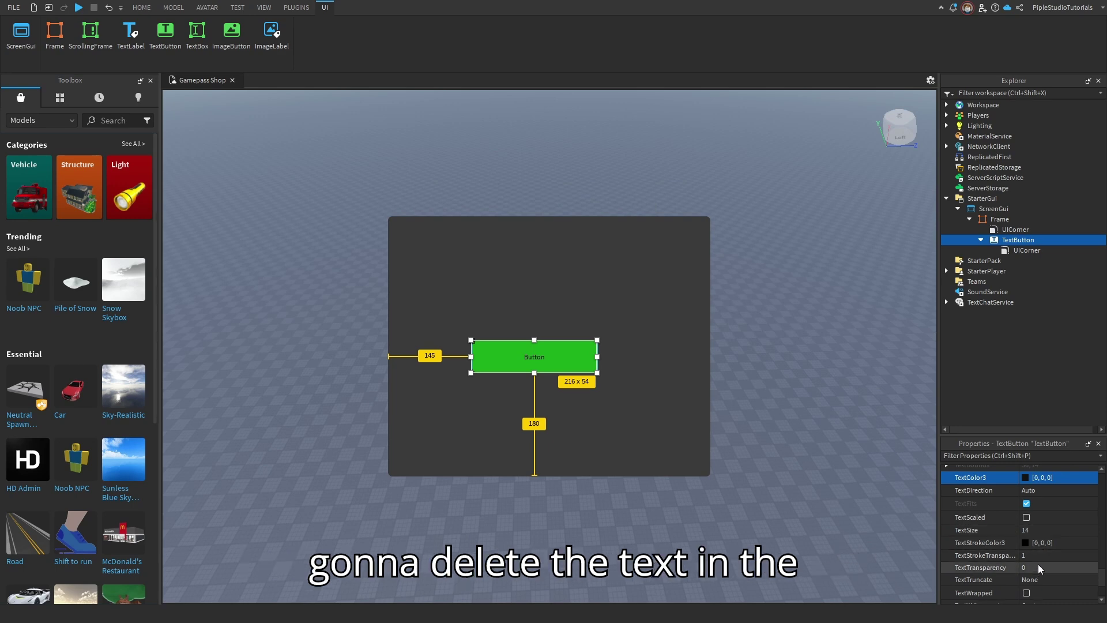
# Step: Clear the green TextButton's Text so it shows no label
pyautogui.scroll(3, 1041, 524)
pyautogui.click(1040, 549)
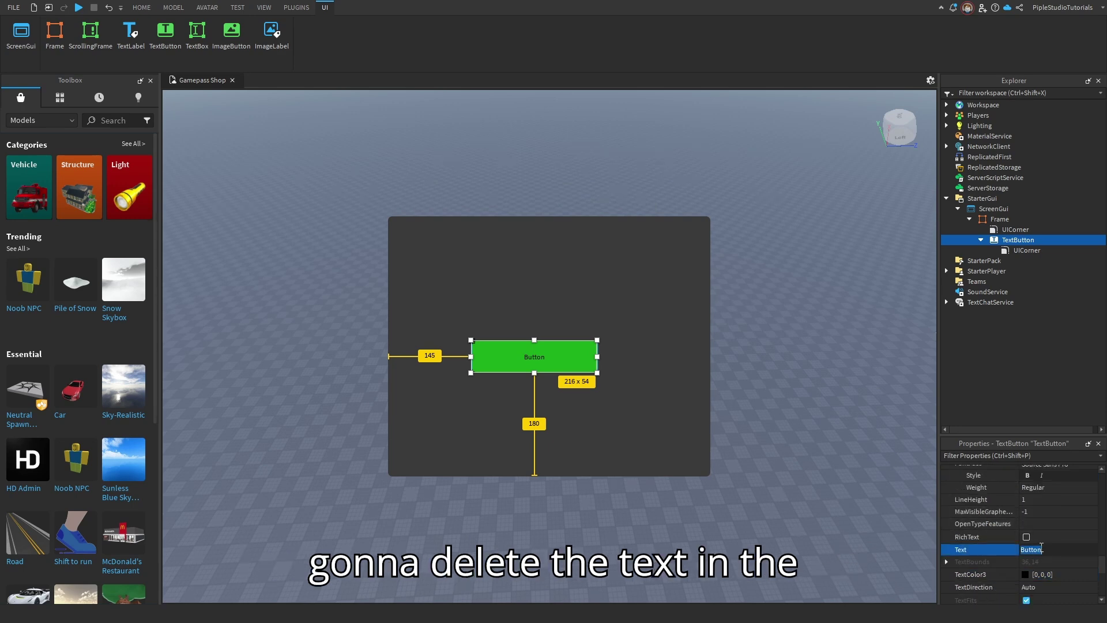
pyautogui.press('BackSpace')
pyautogui.press('Return')
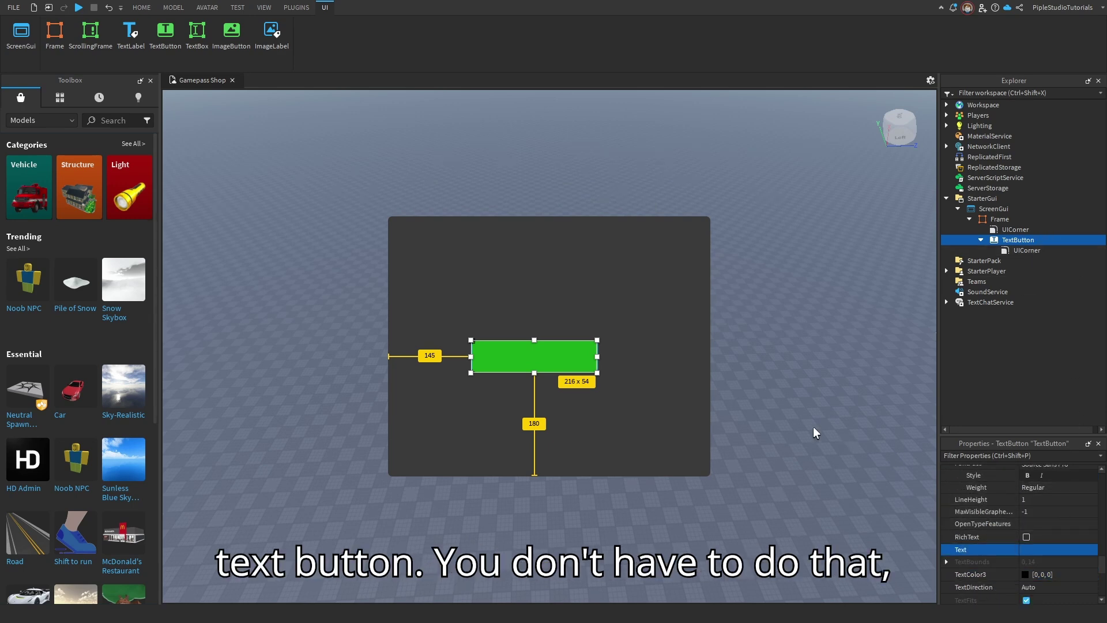
# Step: Insert a TextLabel into the Frame with BackgroundTransparency 1
pyautogui.click(1017, 223)
pyautogui.click(983, 262)
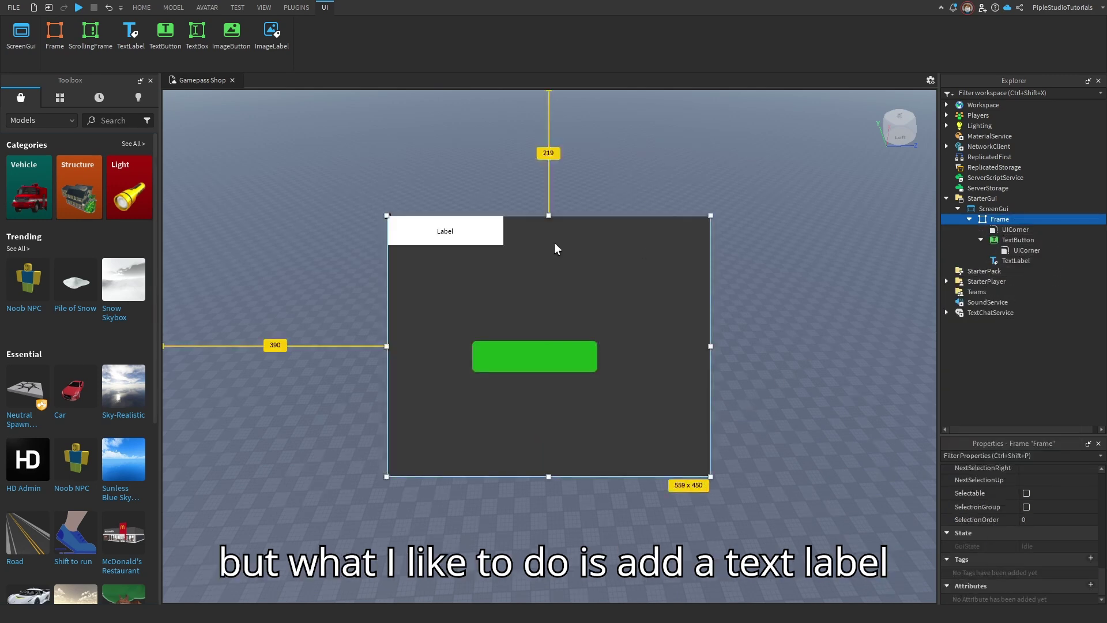
pyautogui.moveTo(486, 234); pyautogui.dragTo(602, 297)
pyautogui.scroll(3, 1061, 553)
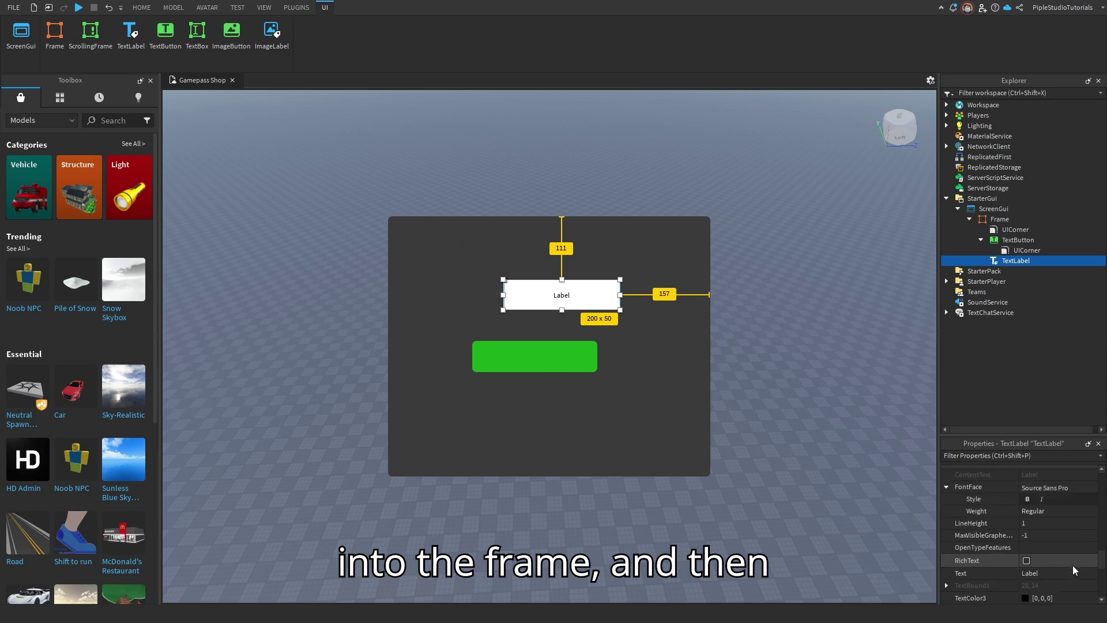
pyautogui.moveTo(1100, 542); pyautogui.dragTo(1099, 494)
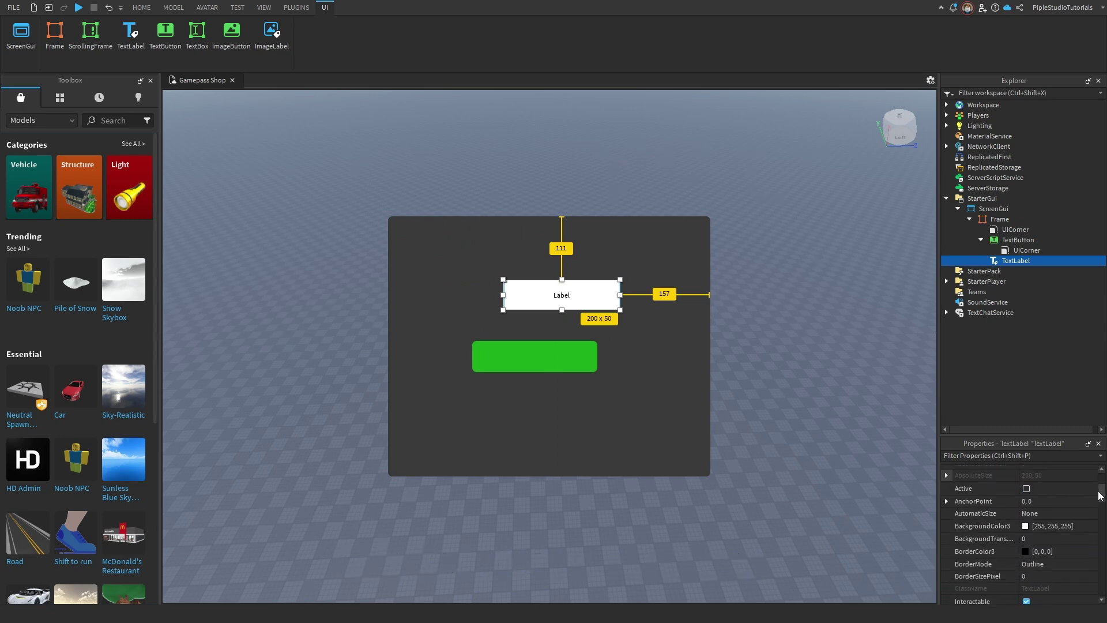
pyautogui.click(1029, 539)
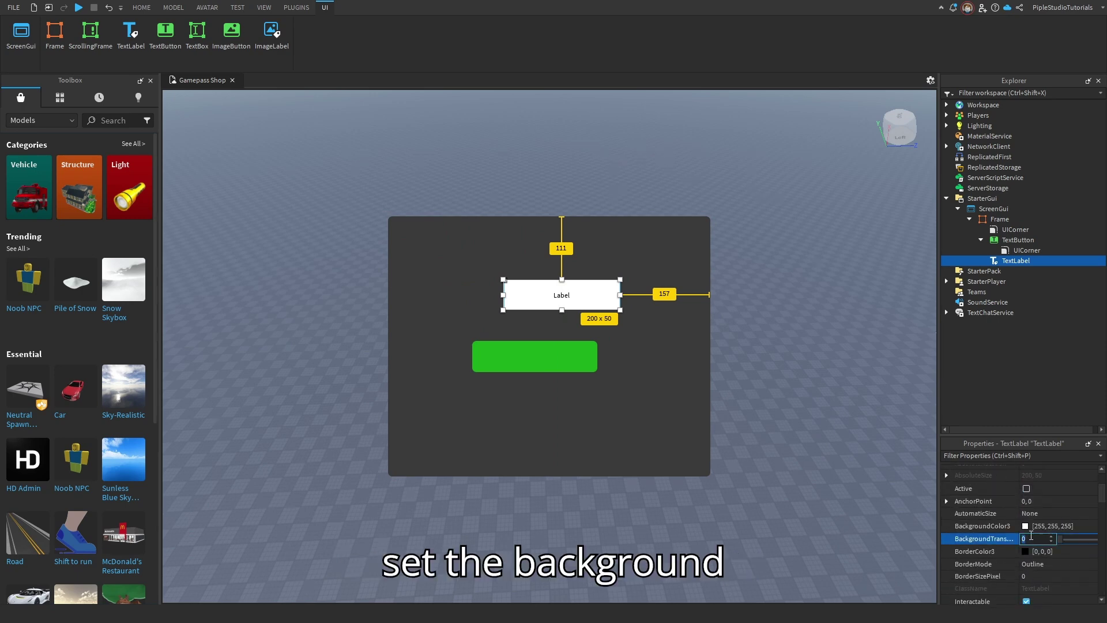
pyautogui.write('1')
pyautogui.press('Return')
# Step: Set the TextLabel's Size to {0.1,0},{0.1,0}
pyautogui.scroll(-3, 1031, 539)
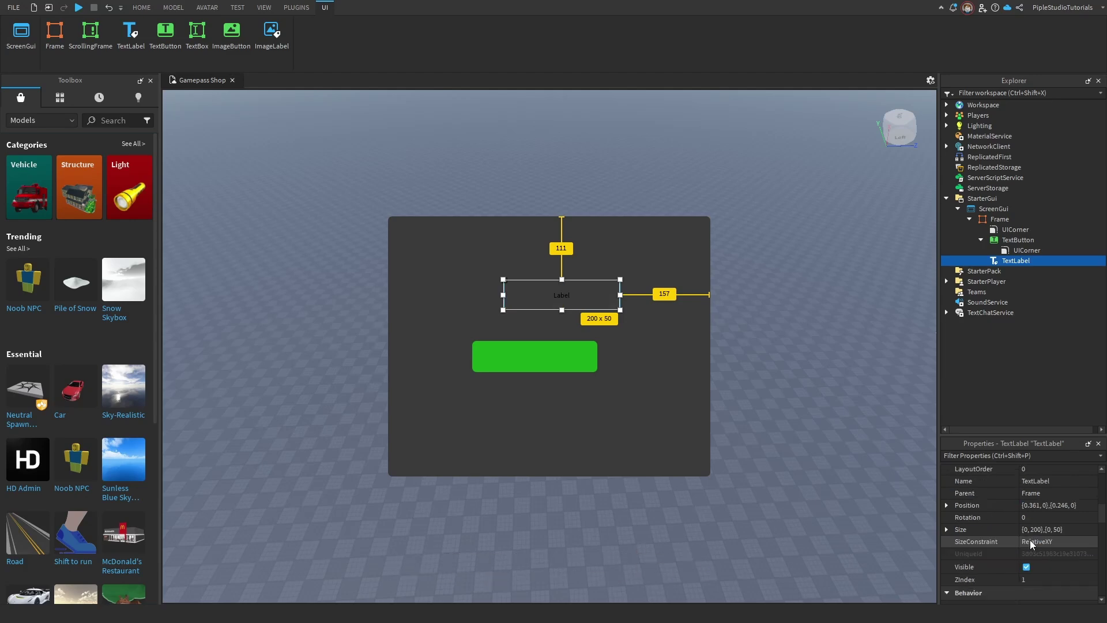
pyautogui.scroll(-2, 1034, 538)
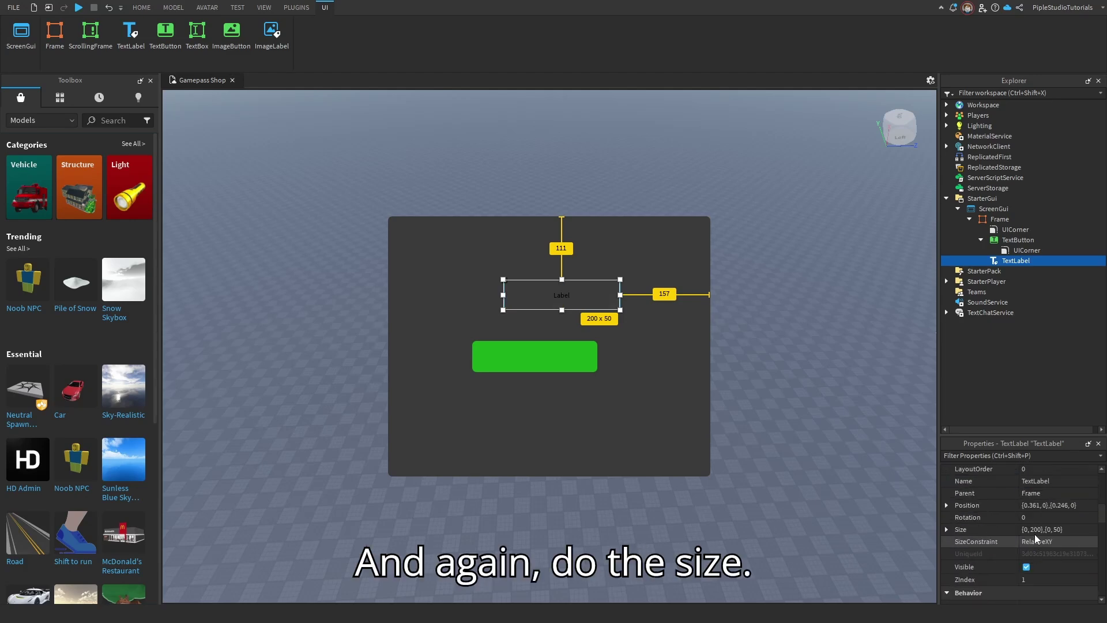
pyautogui.click(1034, 530)
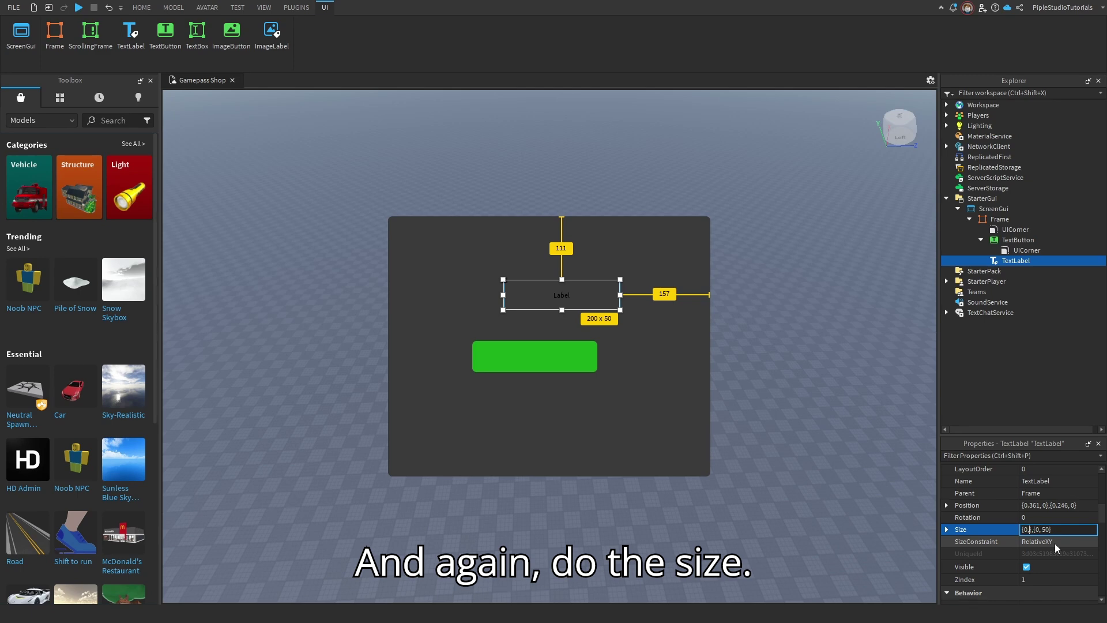
pyautogui.press('BackSpace')
pyautogui.press('Right')
pyautogui.press('Right')
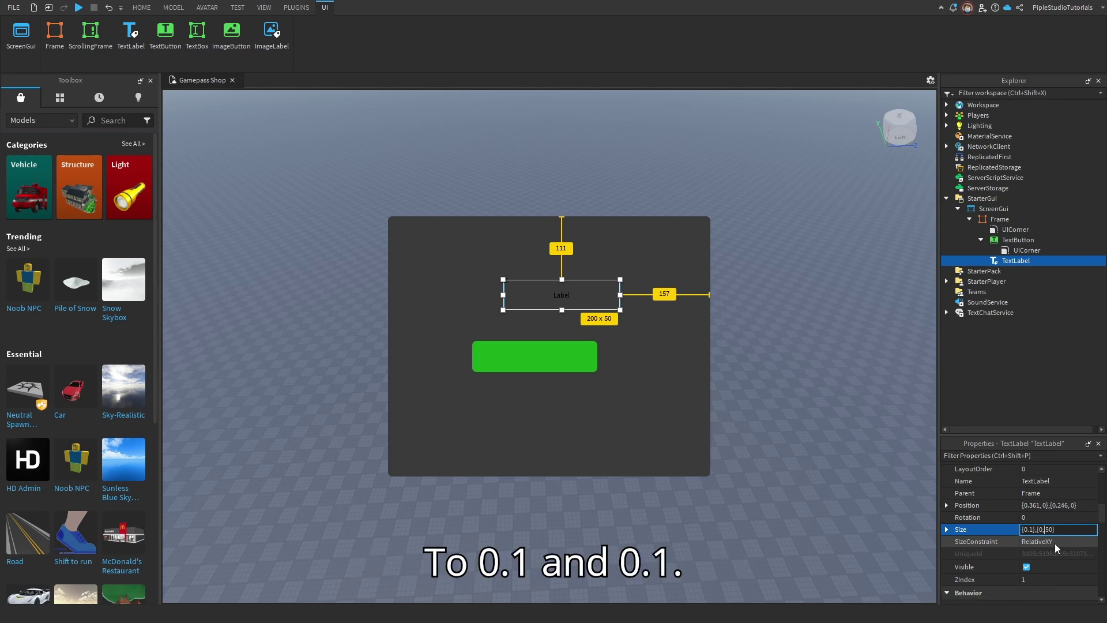
pyautogui.write('1')
pyautogui.press('Return')
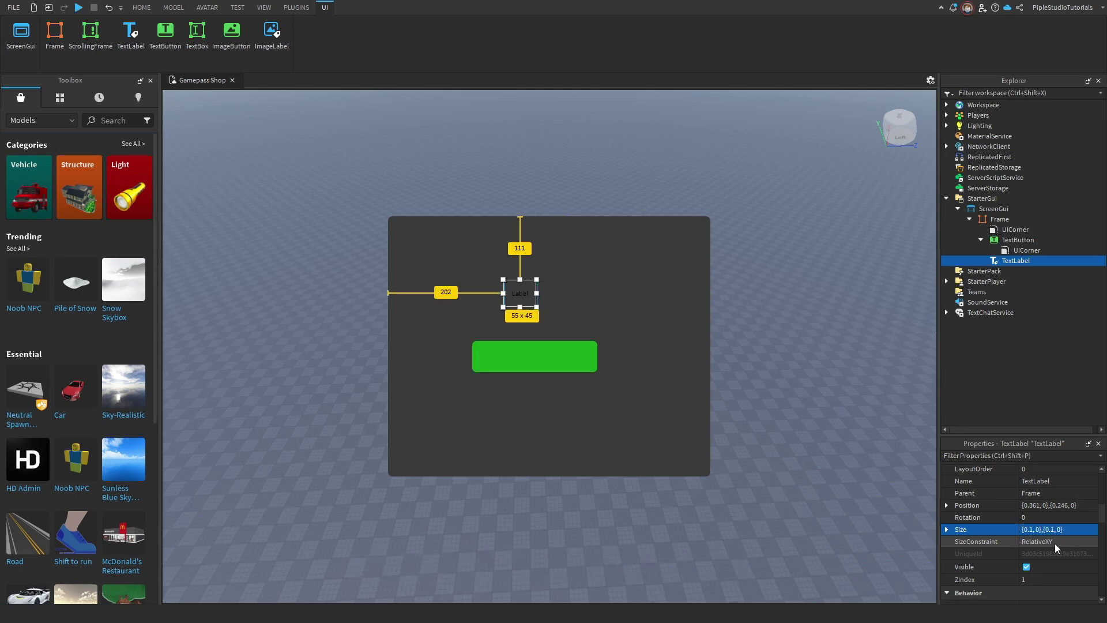
# Step: Make the label's text colour white and enlarge it to about 146 x 63
pyautogui.scroll(-10, 1078, 522)
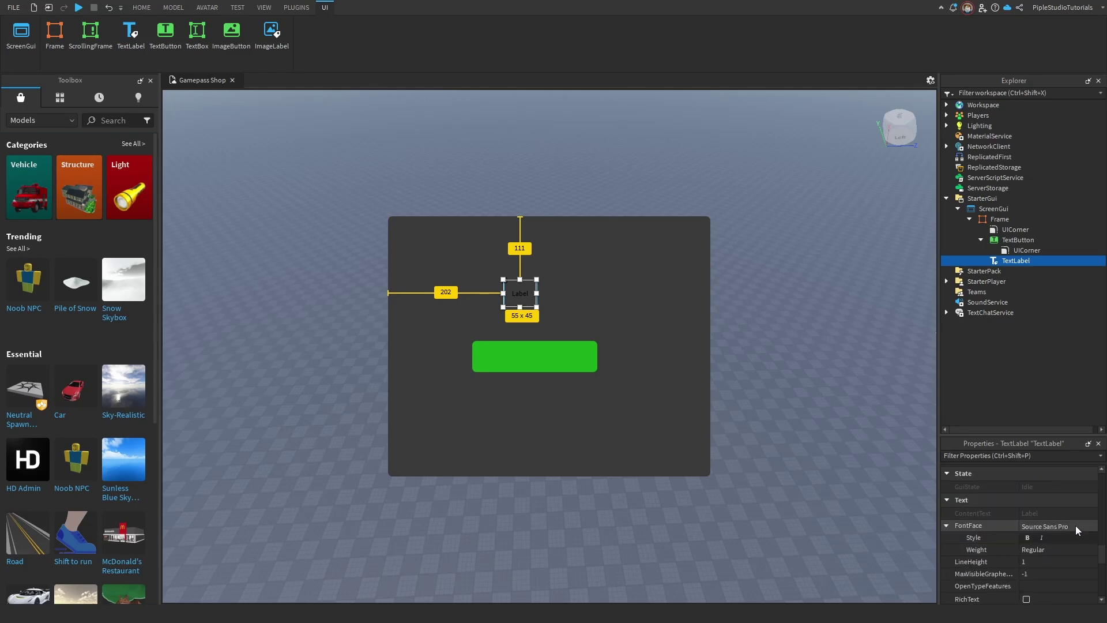
pyautogui.click(1024, 539)
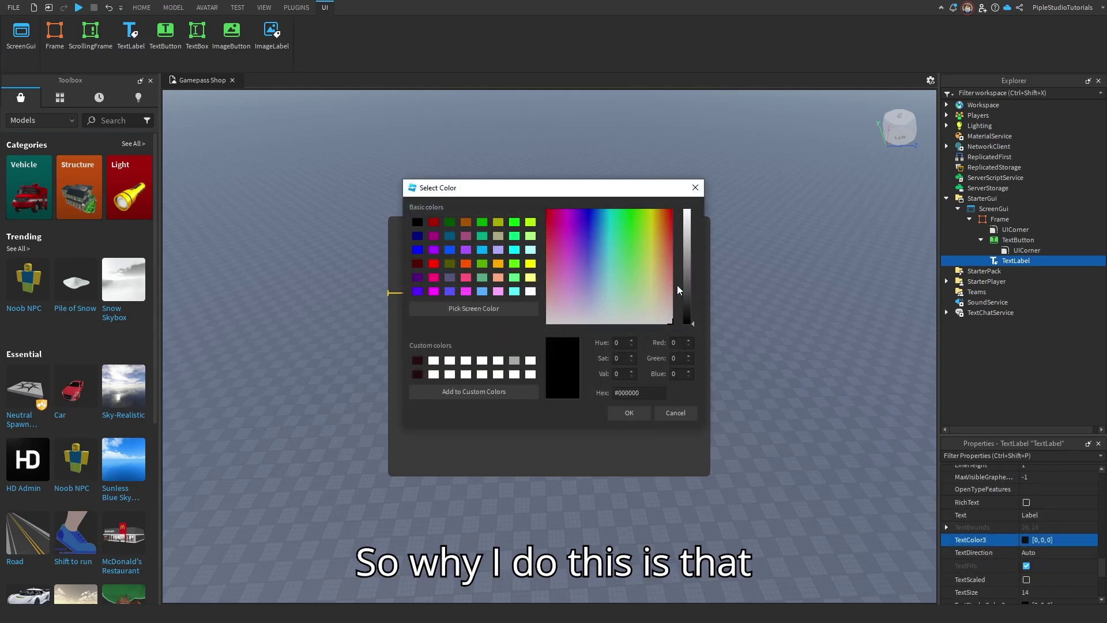
pyautogui.moveTo(686, 285); pyautogui.dragTo(700, 197)
pyautogui.click(632, 410)
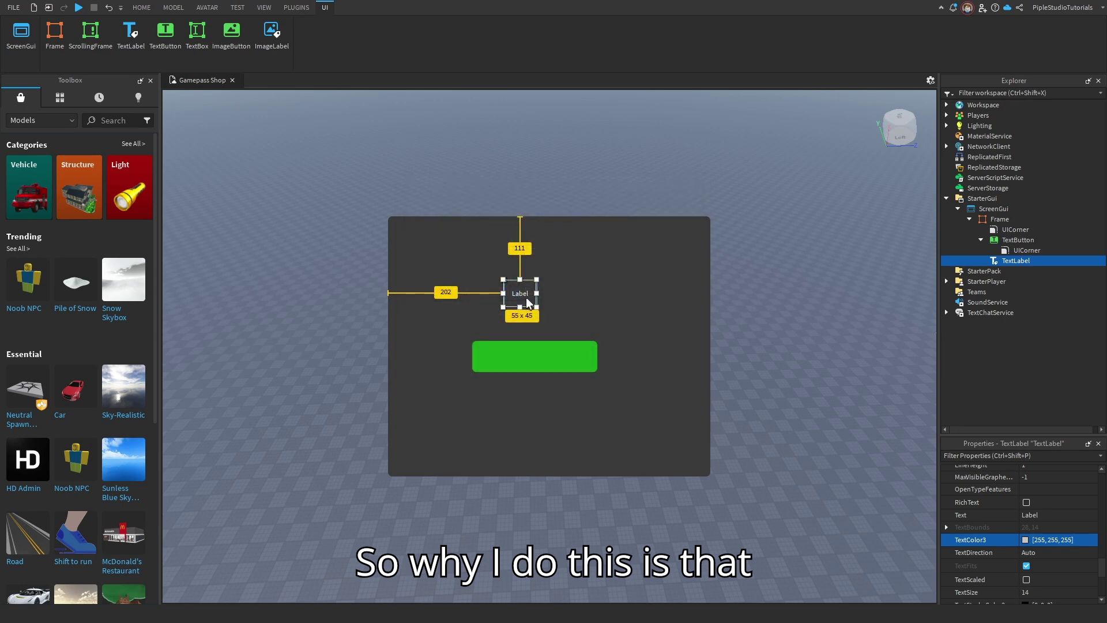
pyautogui.moveTo(535, 307); pyautogui.dragTo(624, 321)
# Step: Turn on TextScaled for the label
pyautogui.scroll(-5, 1036, 510)
pyautogui.scroll(5, 1036, 510)
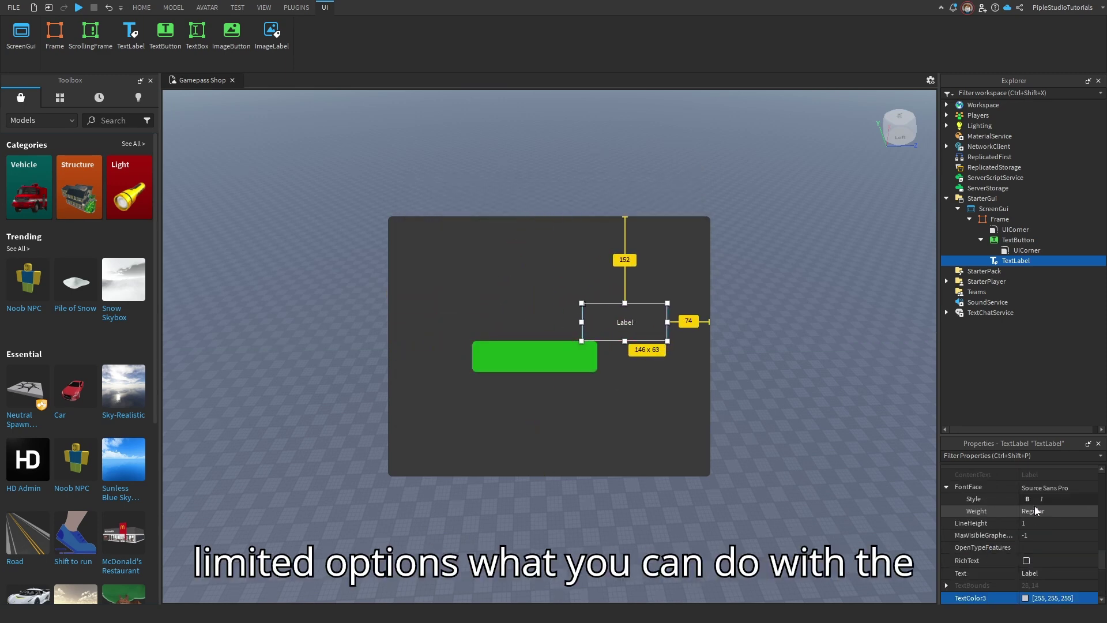
pyautogui.scroll(-10, 1036, 510)
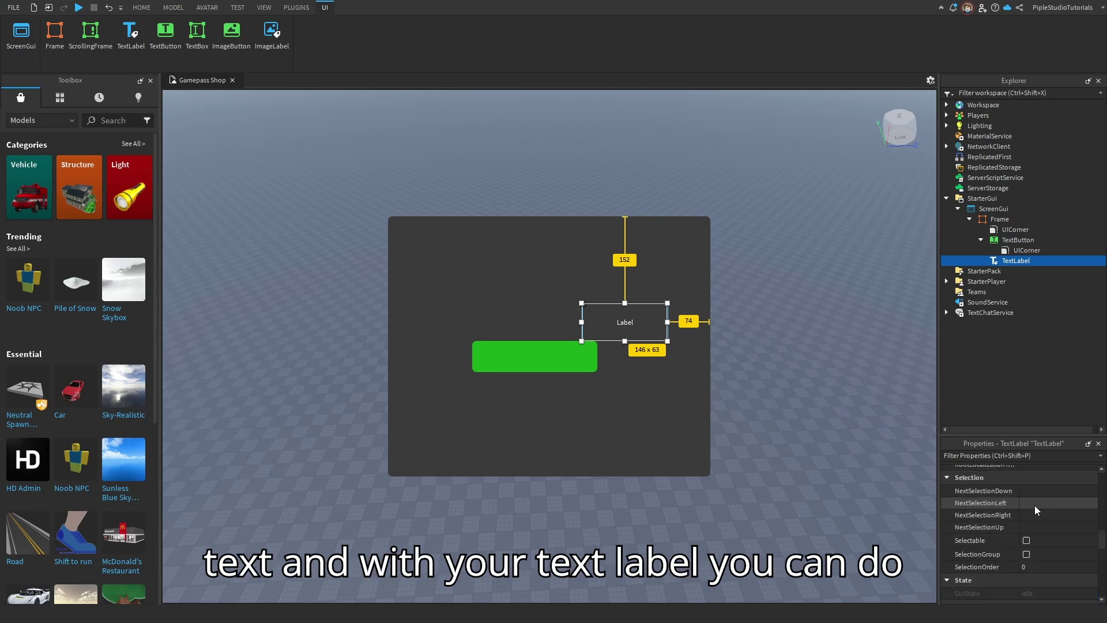
pyautogui.moveTo(1099, 525); pyautogui.dragTo(1094, 567)
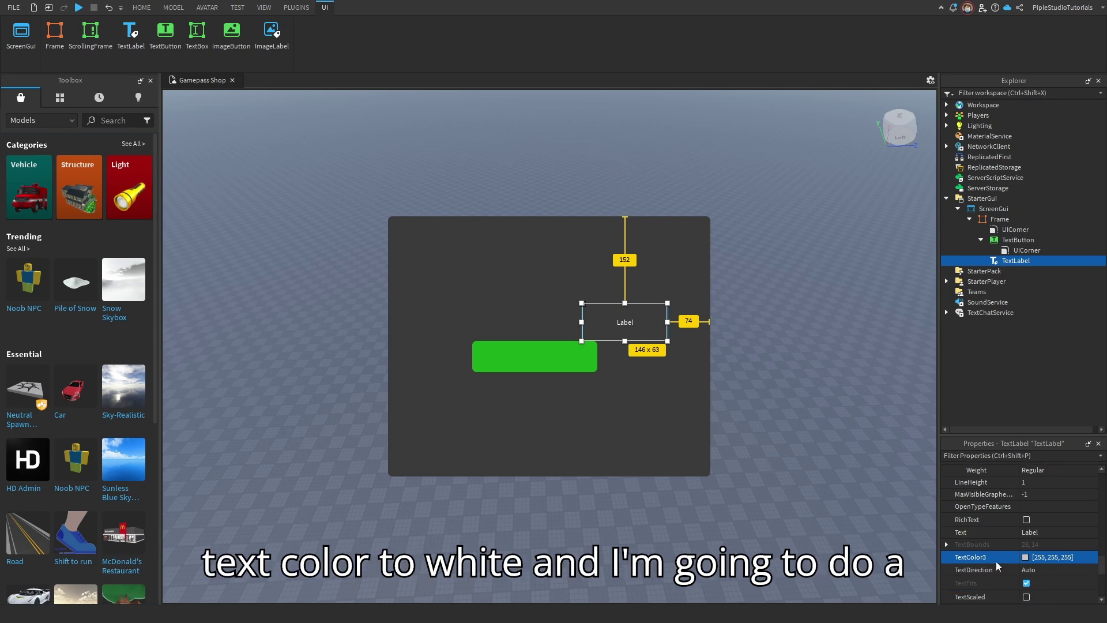
pyautogui.scroll(-2, 1019, 549)
pyautogui.click(1025, 549)
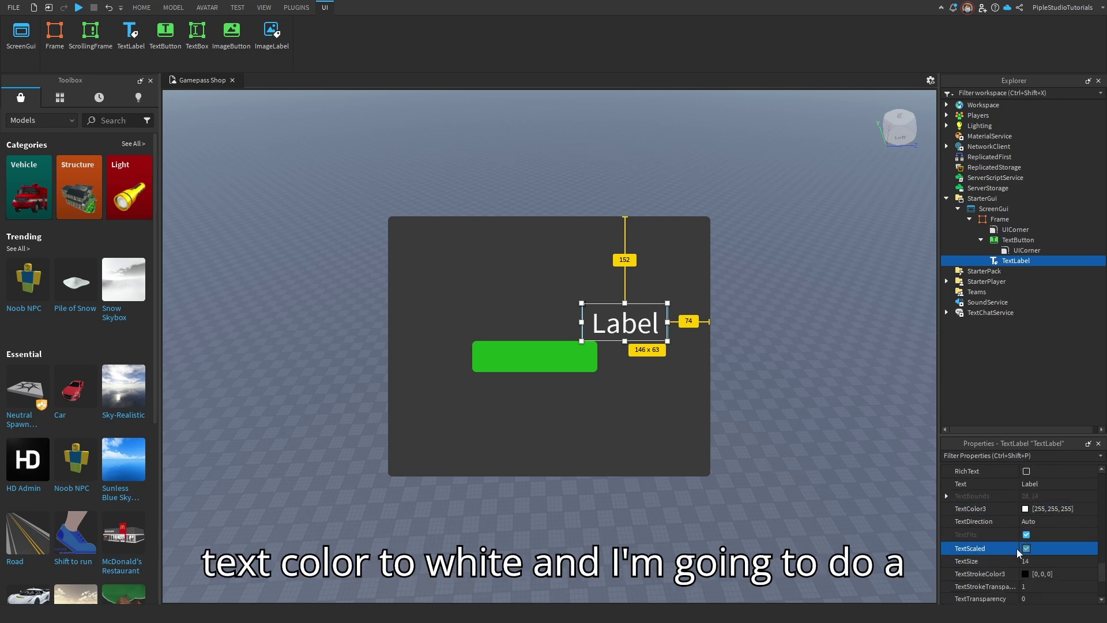
# Step: Set the label's font to Fredoka One and move it onto the green button
pyautogui.scroll(3, 1049, 562)
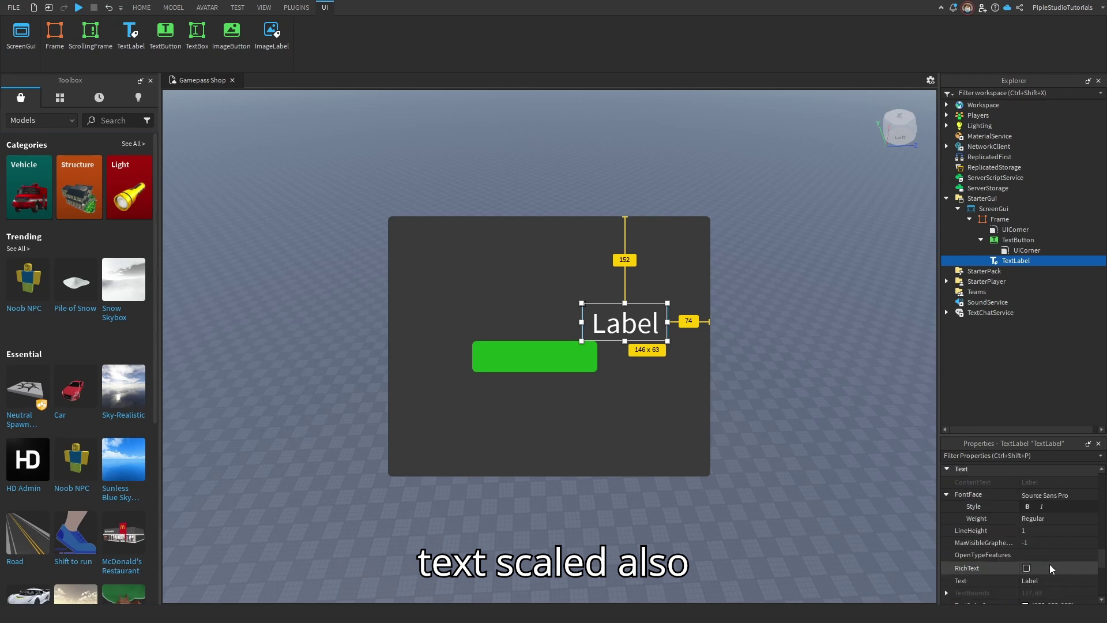
pyautogui.click(1042, 493)
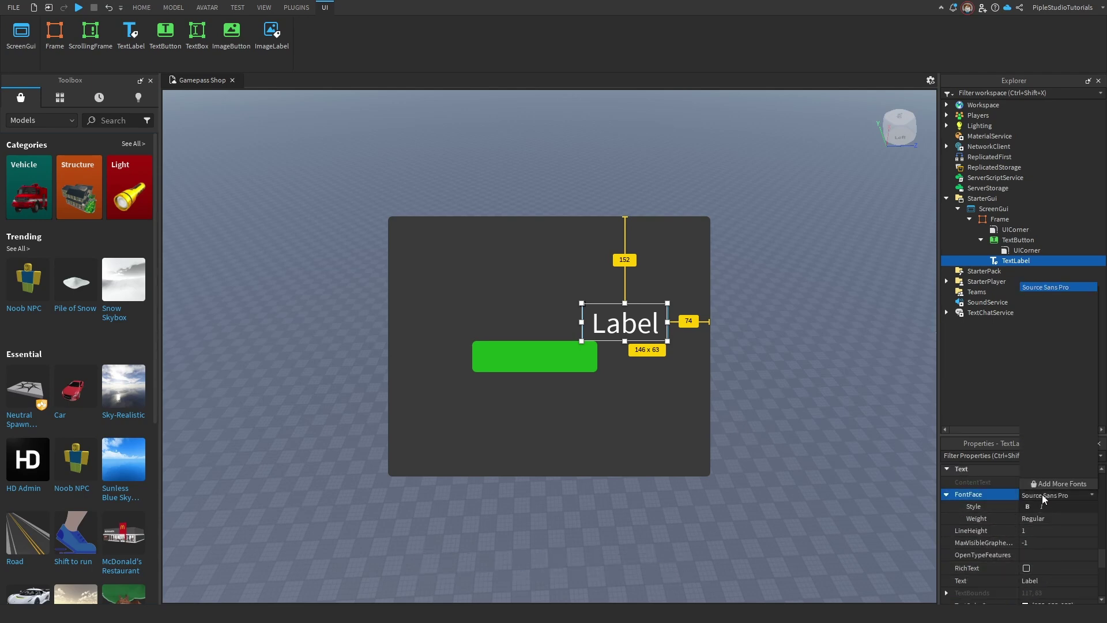
pyautogui.scroll(-5, 1050, 467)
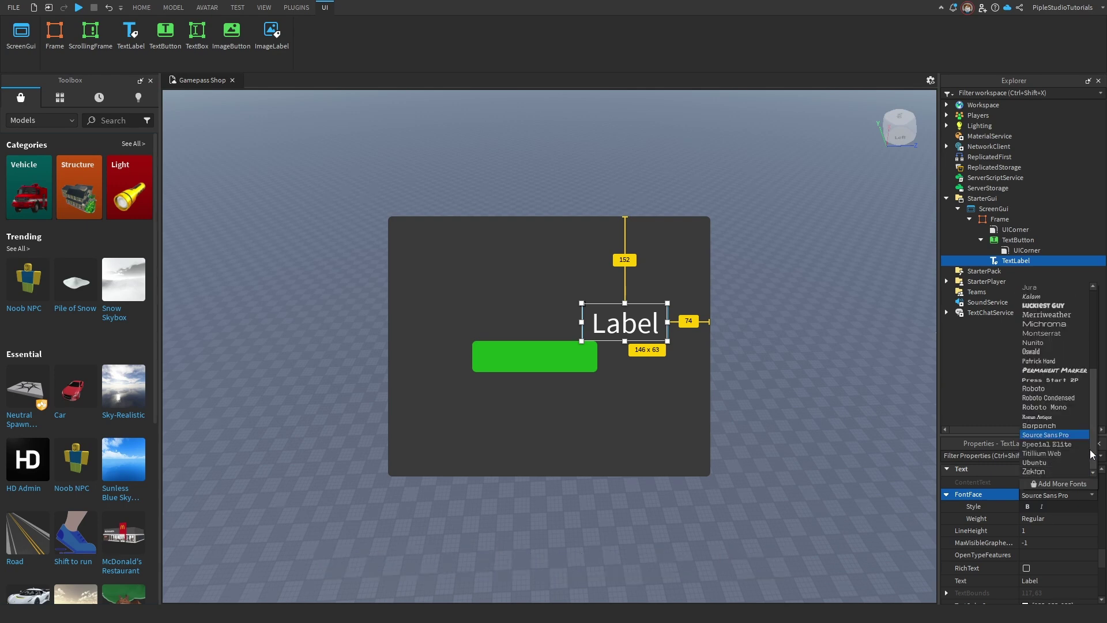
pyautogui.scroll(5, 1092, 453)
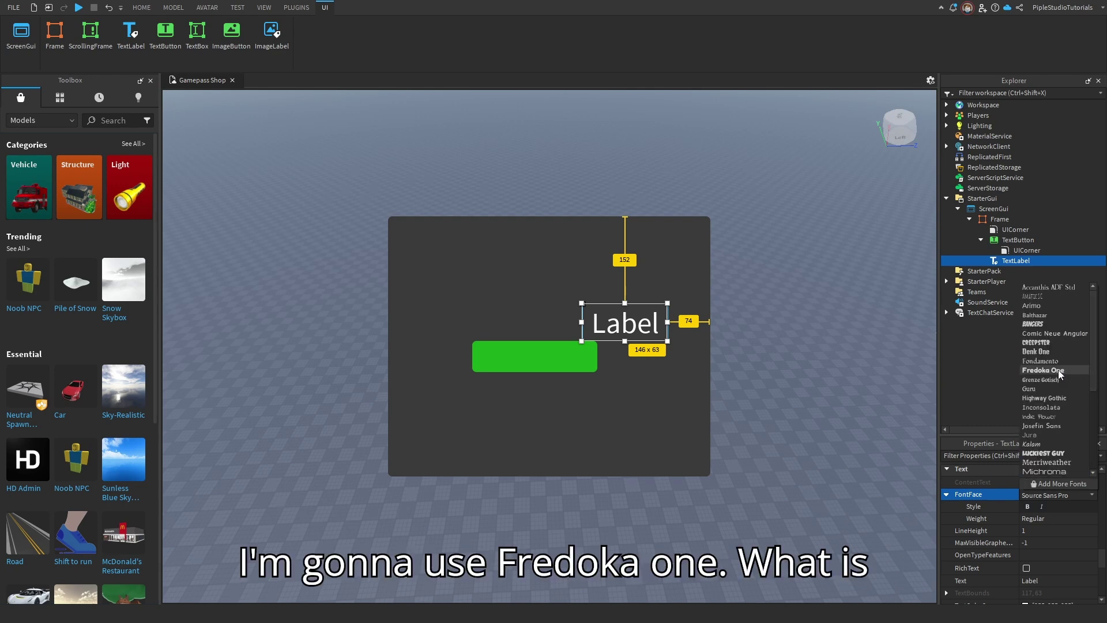
pyautogui.click(1057, 369)
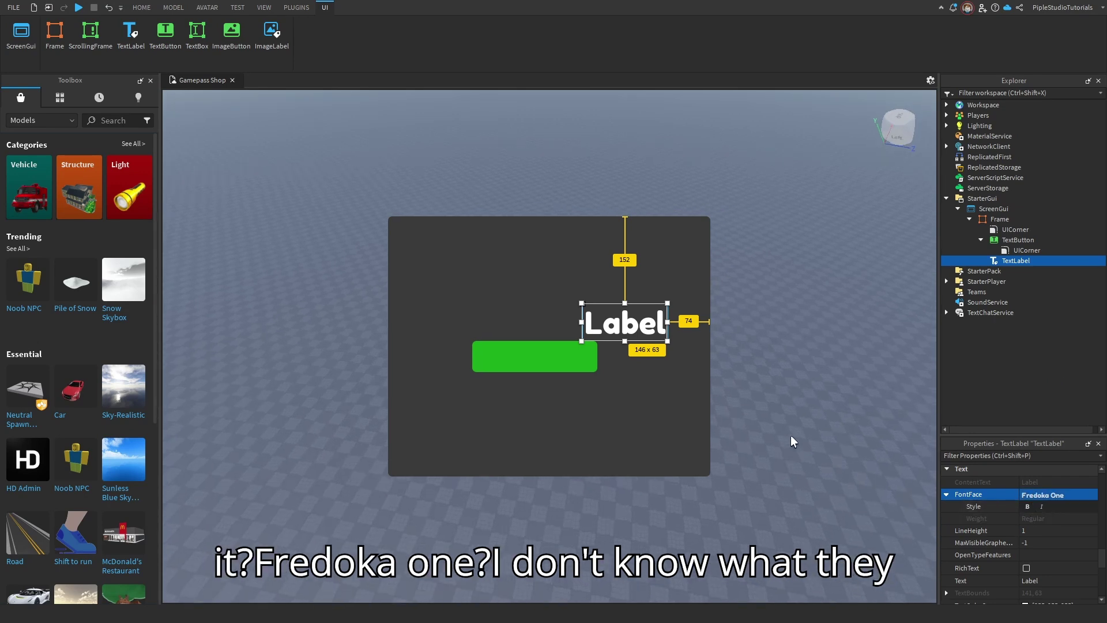
pyautogui.moveTo(644, 326); pyautogui.dragTo(518, 363)
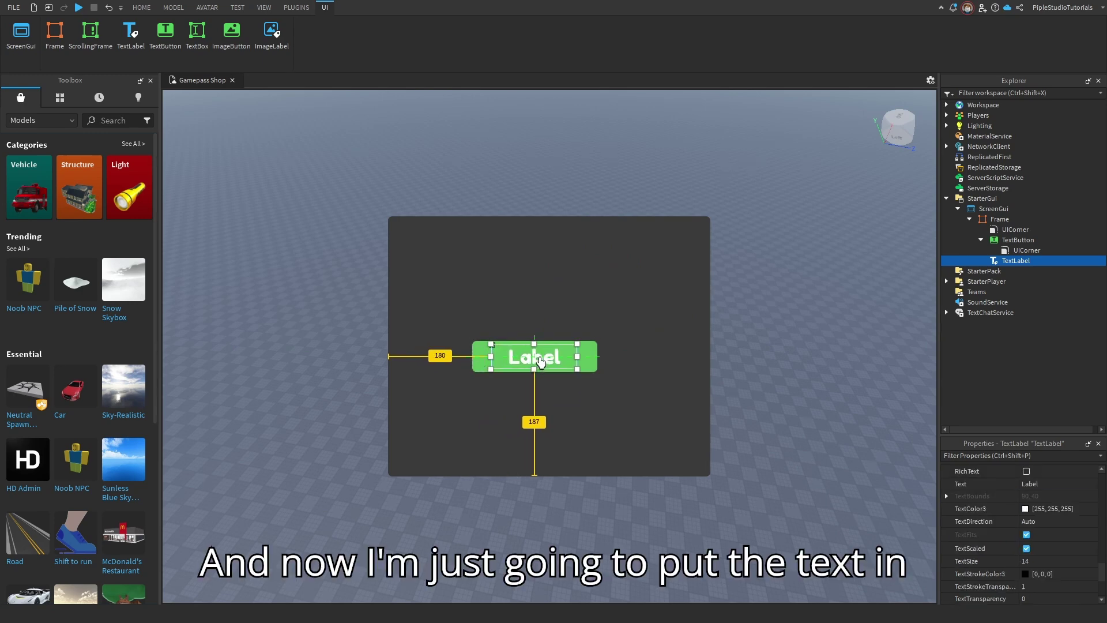
# Step: Duplicate the label, retitle it 'Shop', and enlarge it centred at the frame's top
pyautogui.moveTo(540, 361); pyautogui.dragTo(543, 361)
pyautogui.click(142, 8)
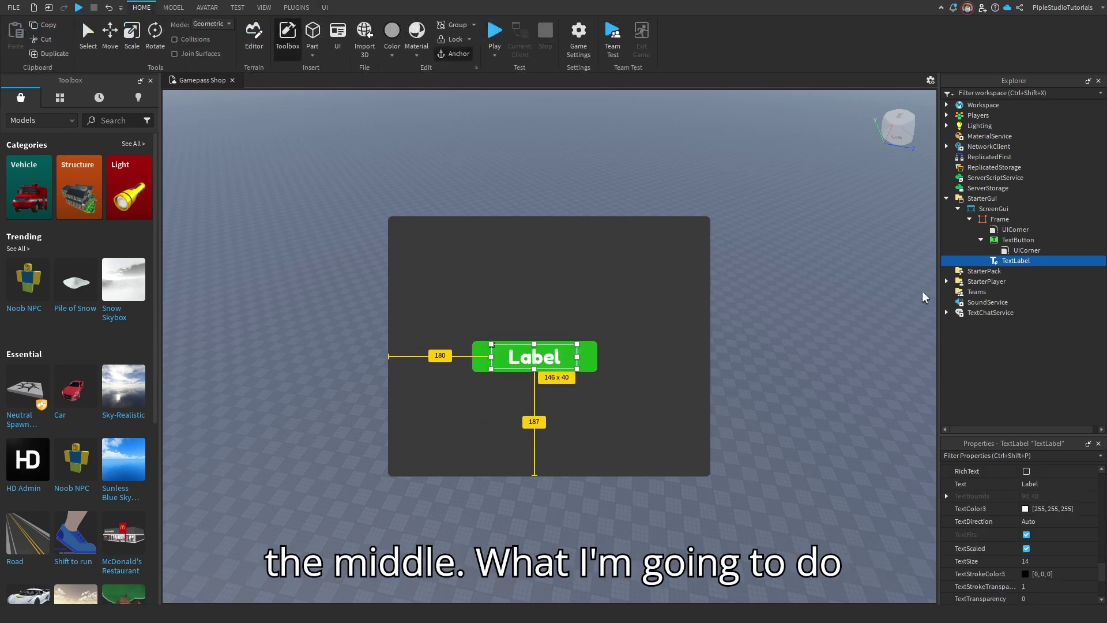
pyautogui.hotkey('ctrl', 'd')
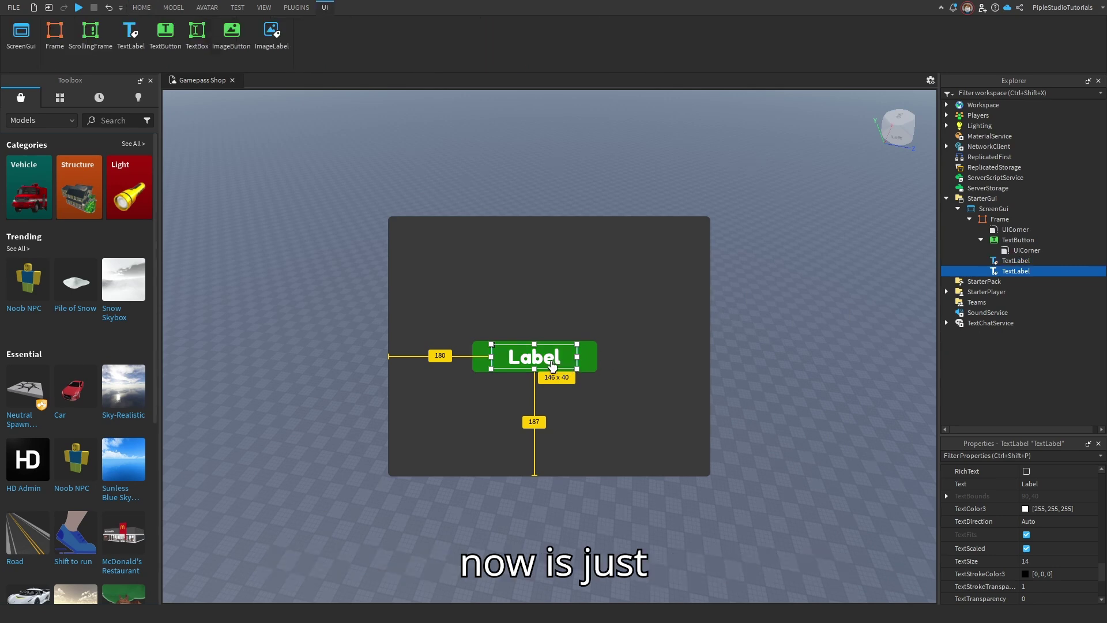
pyautogui.moveTo(548, 363); pyautogui.dragTo(566, 250)
pyautogui.doubleClick(508, 247)
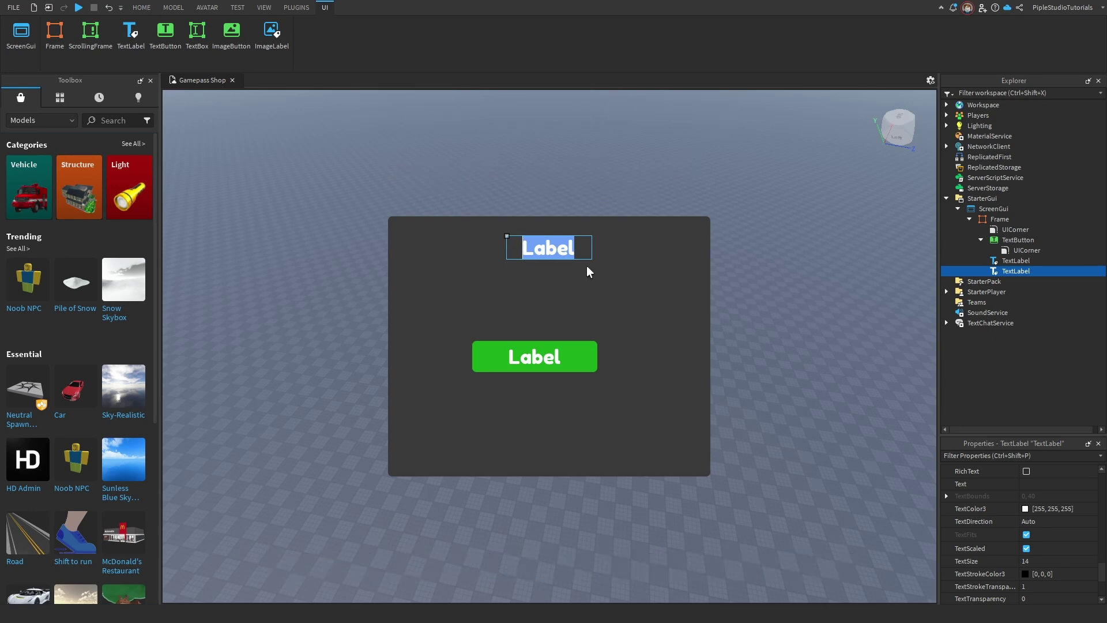
pyautogui.write('Shop')
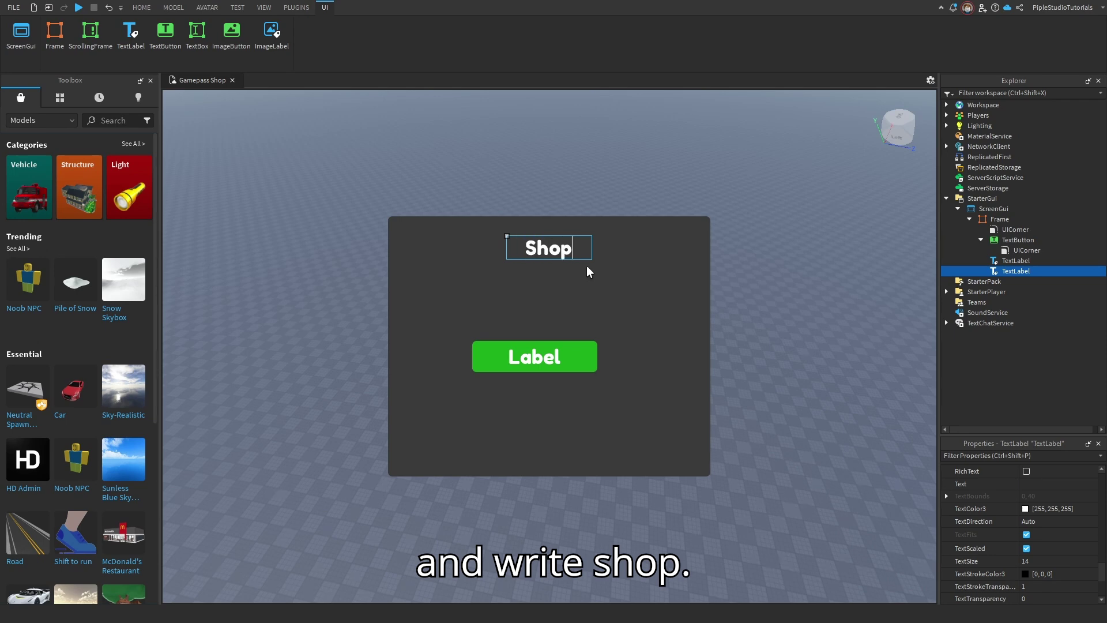
pyautogui.press('Return')
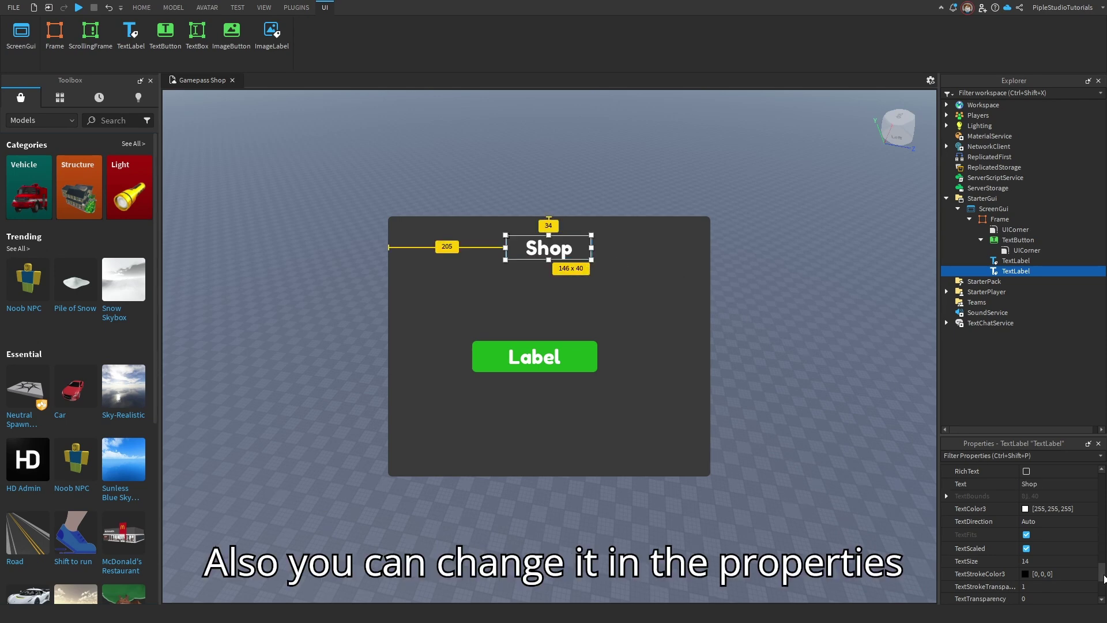
pyautogui.scroll(2, 1045, 530)
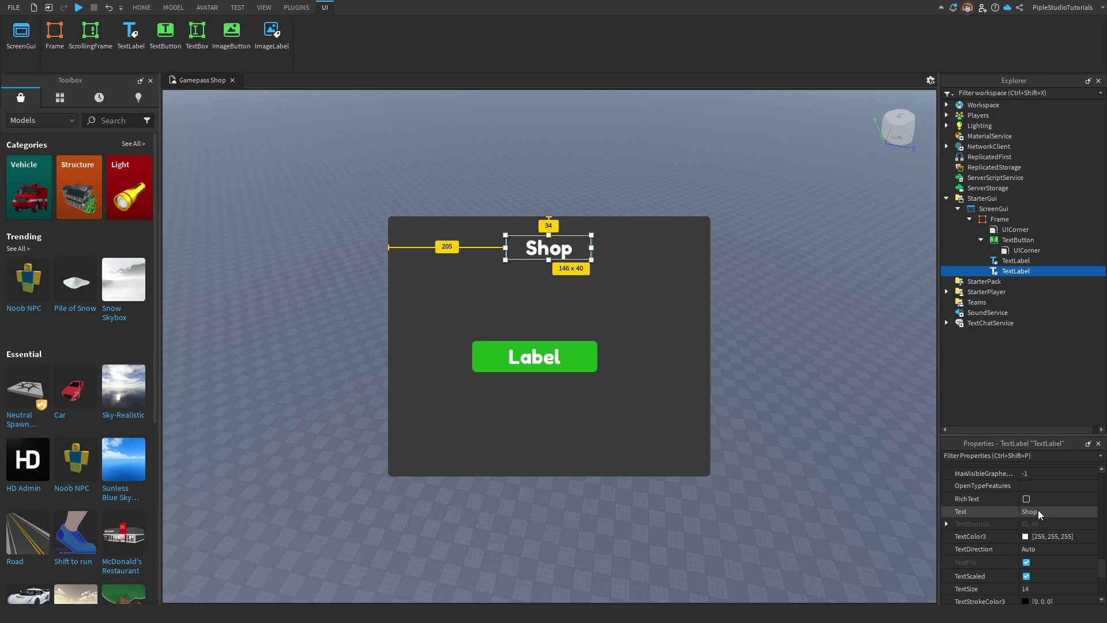
pyautogui.moveTo(592, 261)
pyautogui.mouseDown()
pyautogui.moveTo(620, 274)
pyautogui.moveTo(572, 258)
pyautogui.mouseUp()
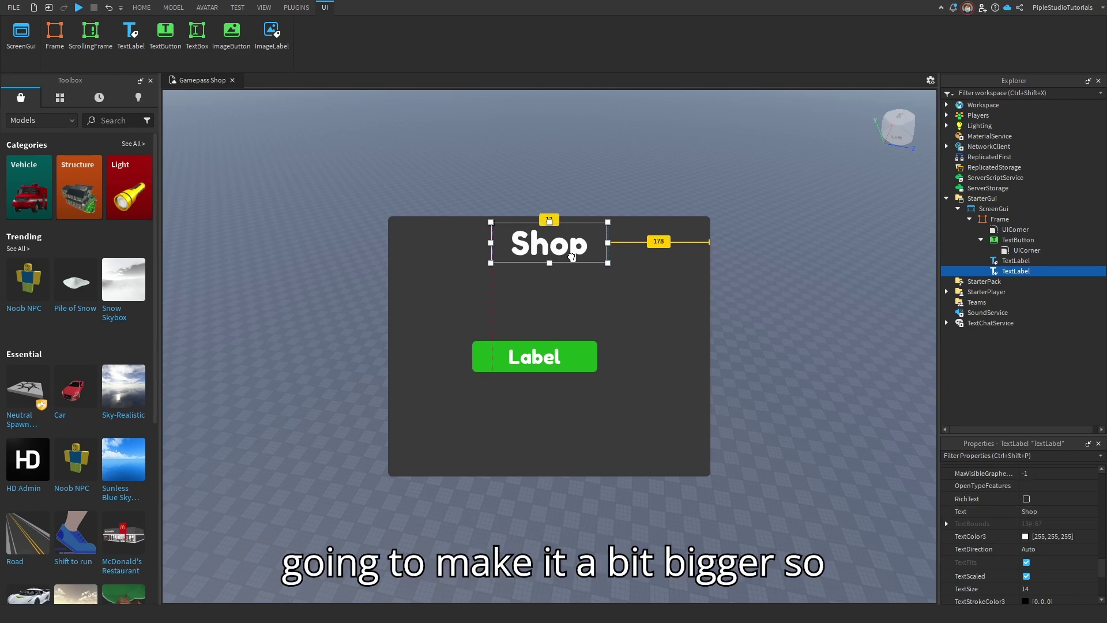
pyautogui.click(604, 282)
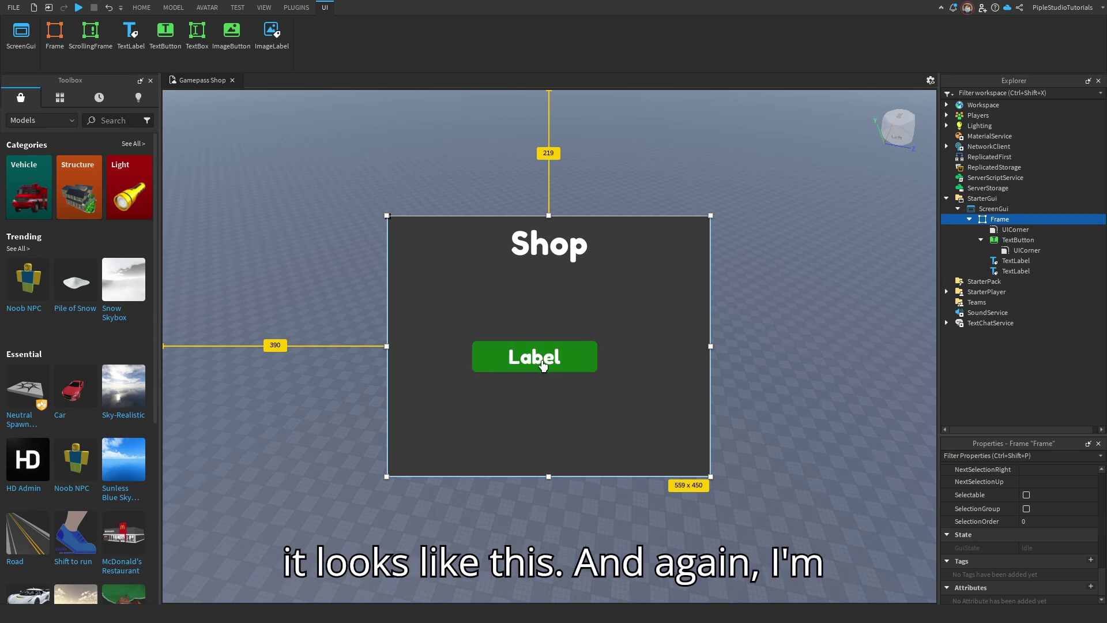
# Step: Change the green button's label text to '199 R$'
pyautogui.click(567, 369)
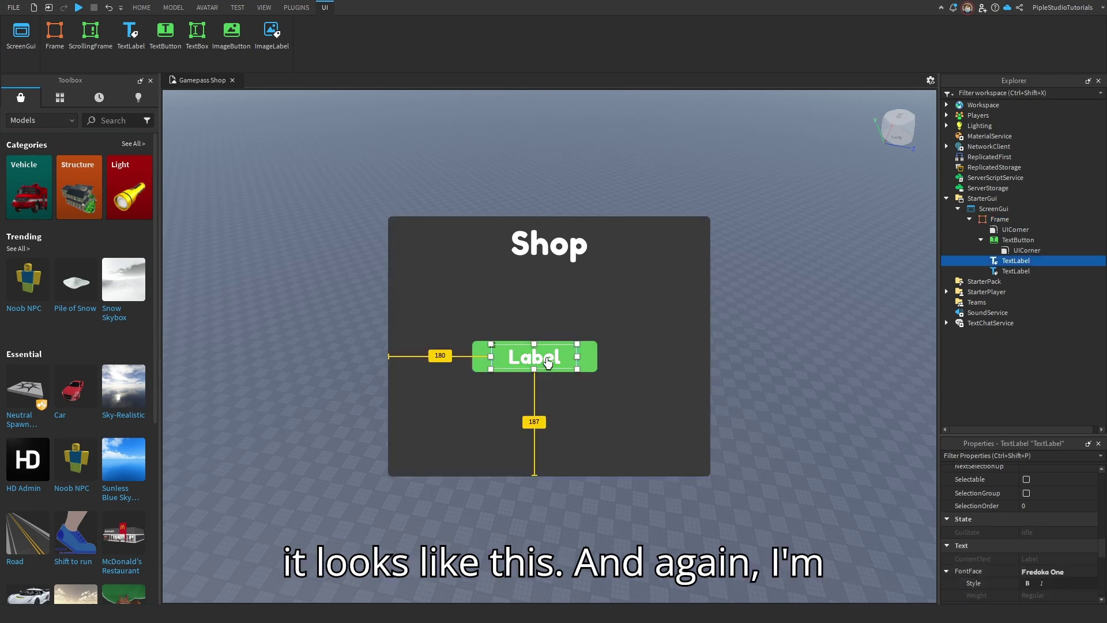
pyautogui.doubleClick(548, 362)
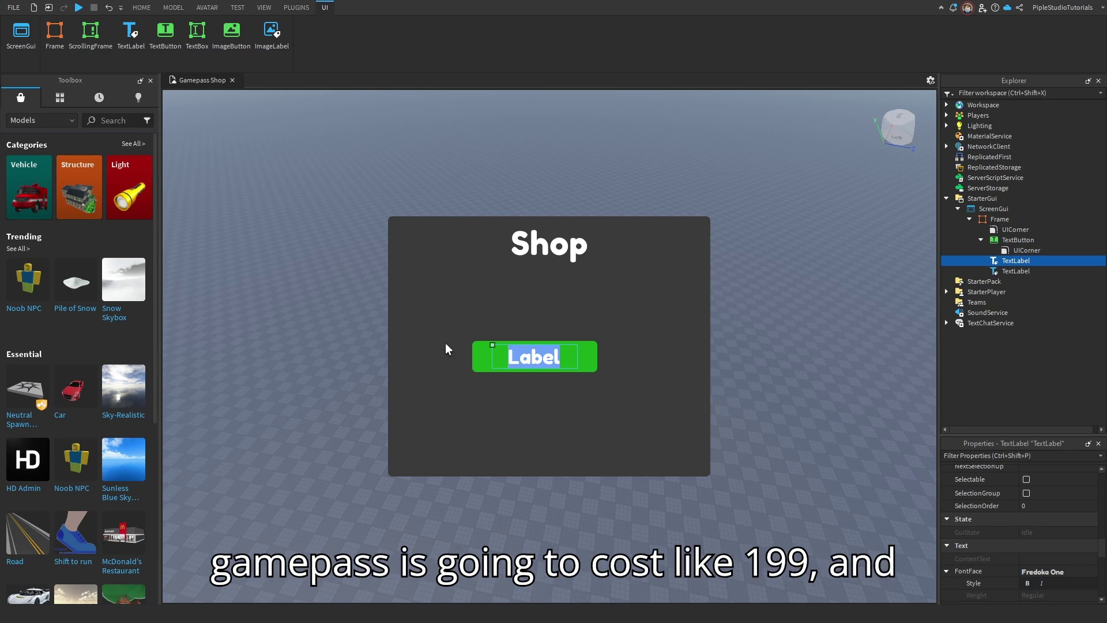
pyautogui.write('199')
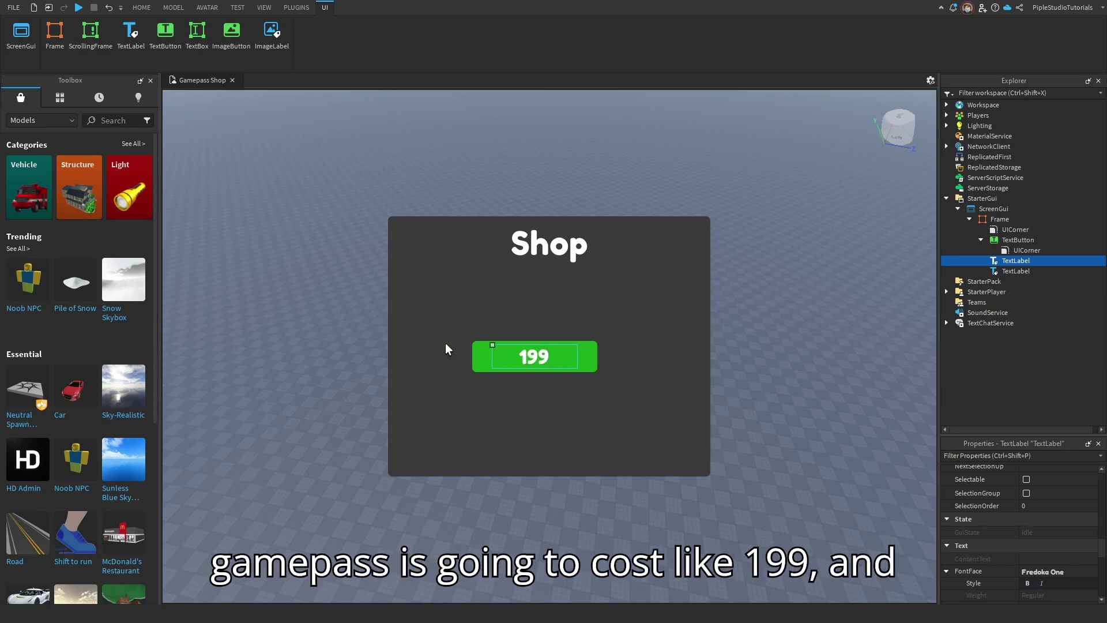
pyautogui.write(' R')
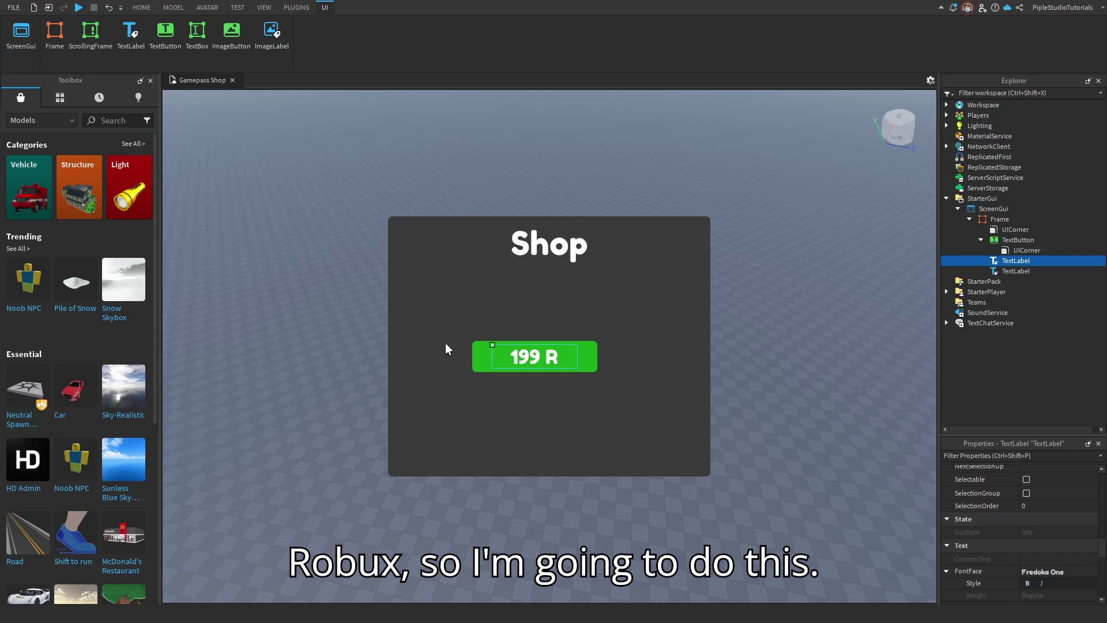
pyautogui.write('$')
pyautogui.press('Return')
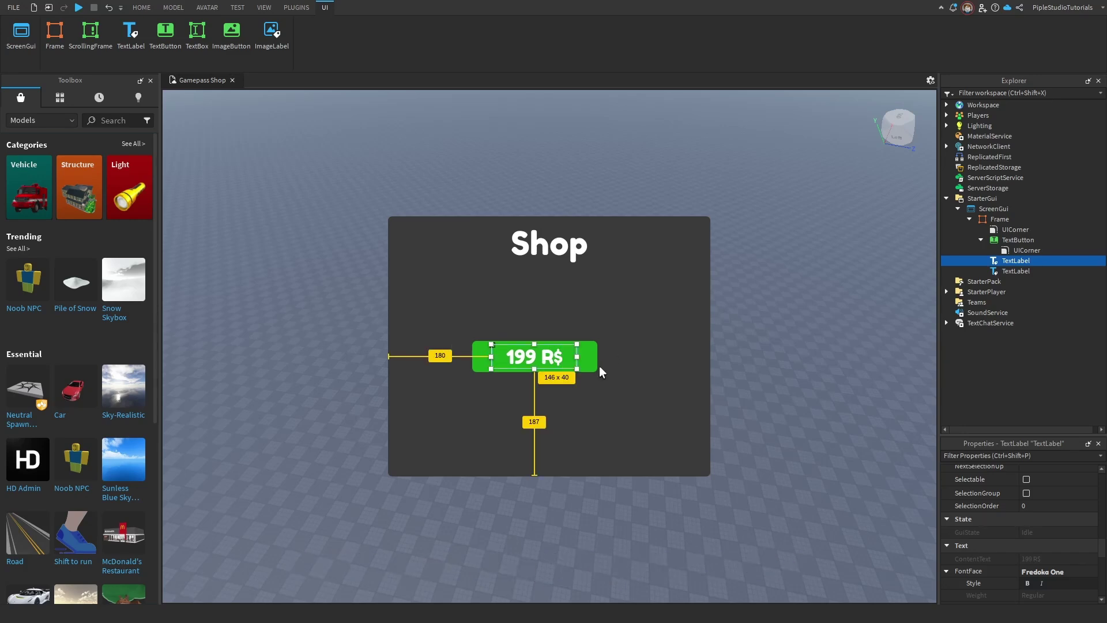
pyautogui.keyDown('ctrl'); pyautogui.click(578, 365); pyautogui.keyUp('ctrl')
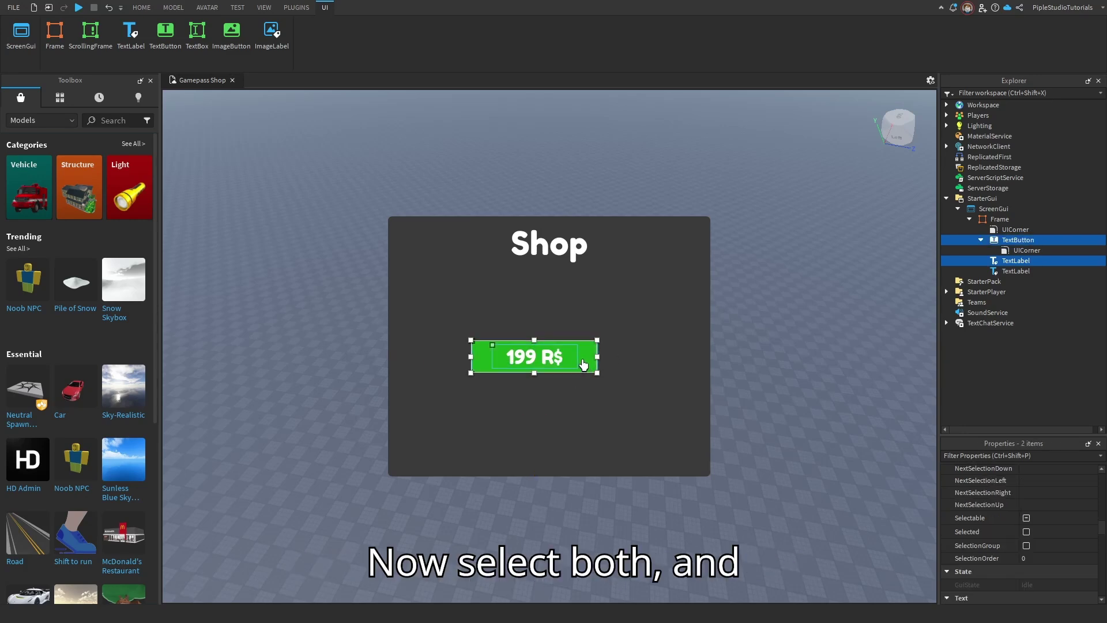
# Step: Move the 199 R$ button toward the lower left and enlarge the shop frame
pyautogui.moveTo(582, 363); pyautogui.dragTo(527, 443)
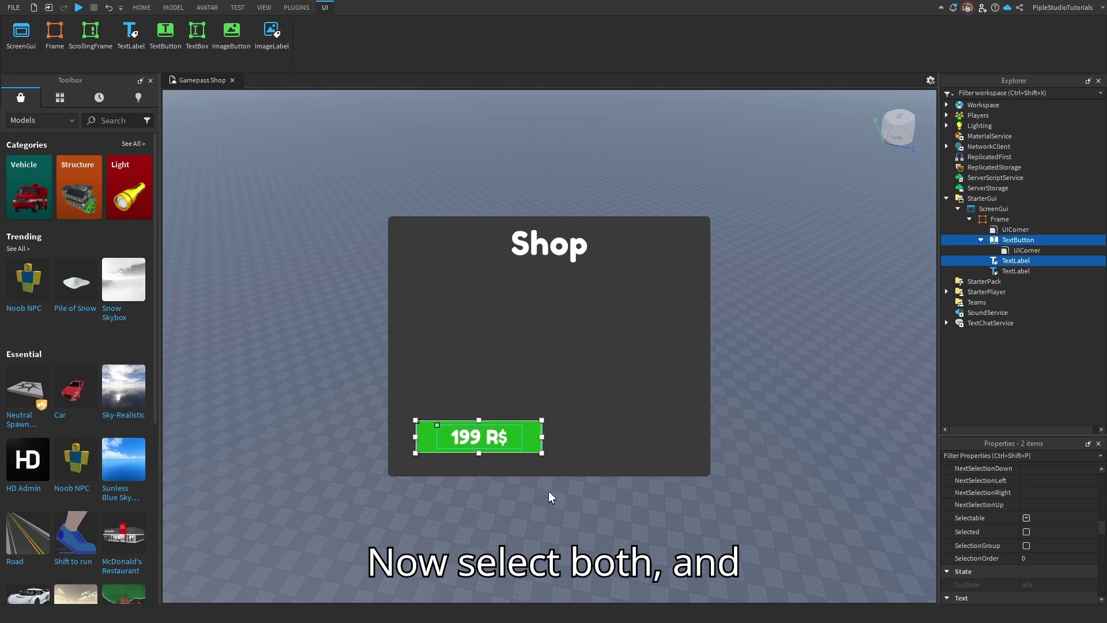
pyautogui.click(585, 447)
pyautogui.moveTo(710, 217); pyautogui.dragTo(753, 168)
pyautogui.moveTo(694, 279); pyautogui.dragTo(674, 304)
# Step: Recentre the Shop title and place the 199 R$ button at the frame's bottom left
pyautogui.click(469, 453)
pyautogui.keyDown('ctrl'); pyautogui.click(527, 455); pyautogui.keyUp('ctrl')
pyautogui.keyDown('ctrl'); pyautogui.click(581, 226); pyautogui.keyUp('ctrl')
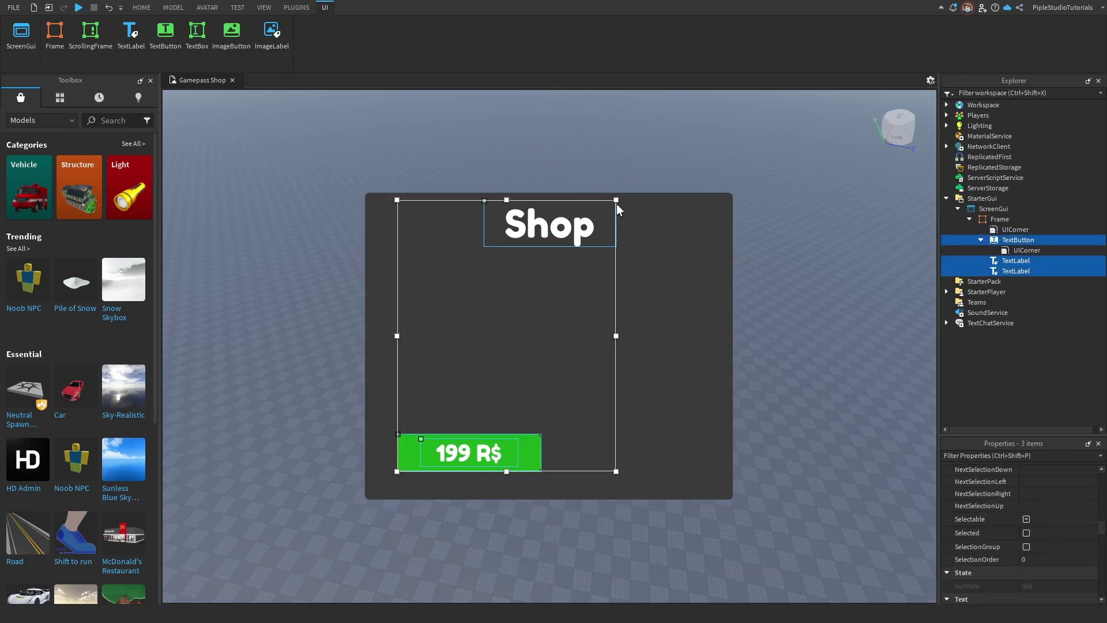
pyautogui.moveTo(617, 203)
pyautogui.mouseDown()
pyautogui.moveTo(595, 225)
pyautogui.moveTo(620, 203)
pyautogui.mouseUp()
pyautogui.click(596, 239)
pyautogui.moveTo(595, 239); pyautogui.dragTo(586, 240)
pyautogui.click(495, 448)
pyautogui.keyDown('ctrl'); pyautogui.click(548, 434); pyautogui.keyUp('ctrl')
pyautogui.moveTo(547, 434); pyautogui.dragTo(523, 454)
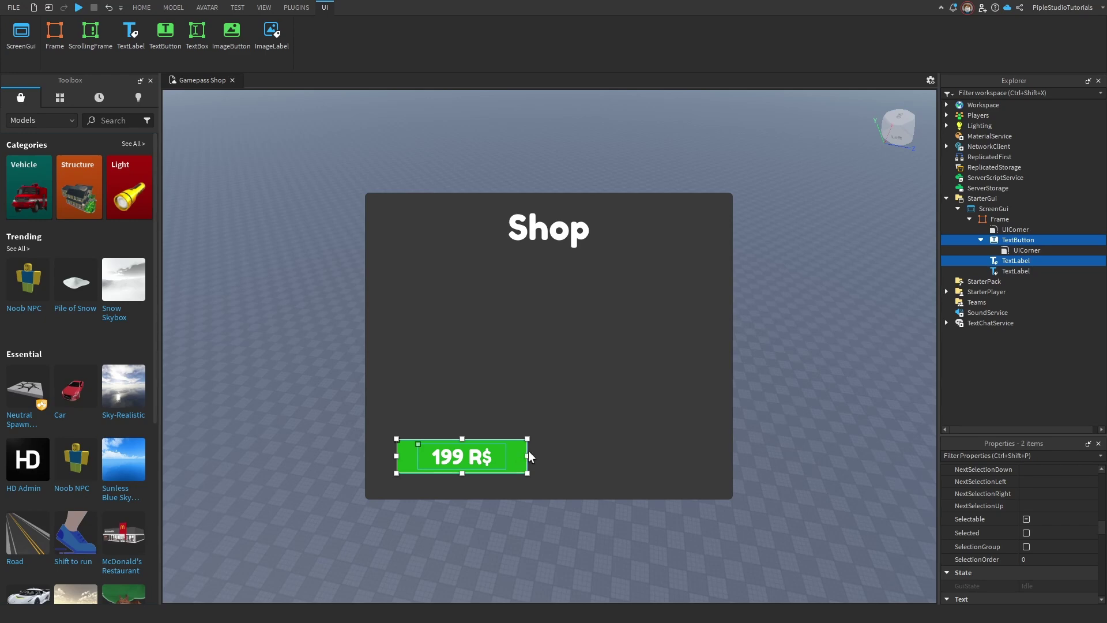
# Step: Duplicate the 199 R$ price button and label, placing the copy beside the original
pyautogui.hotkey('ctrl', 'd')
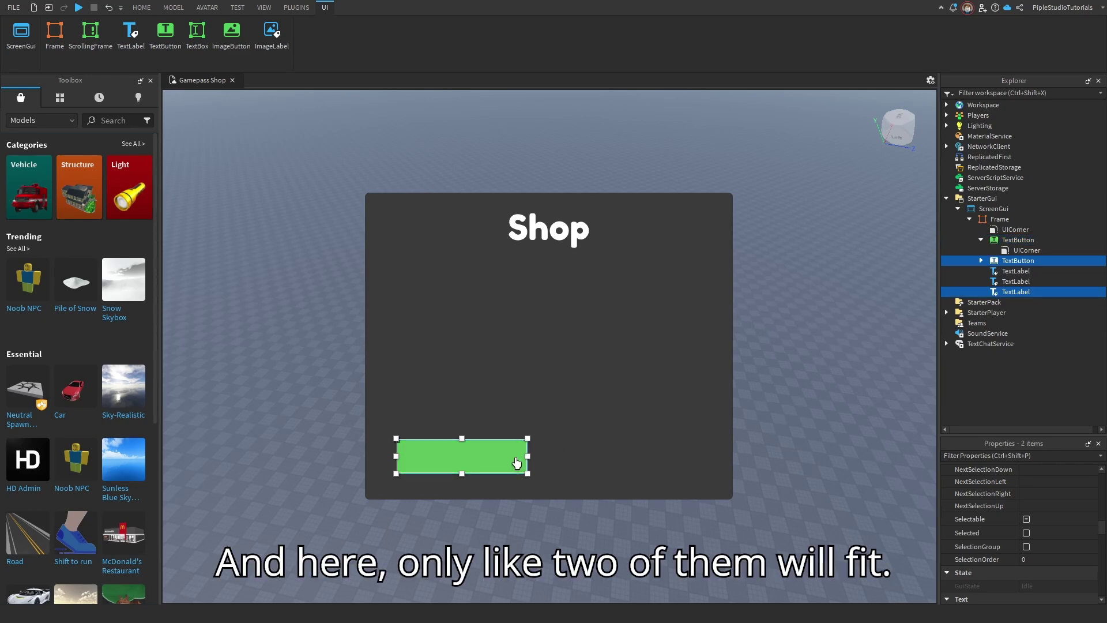
pyautogui.moveTo(517, 462); pyautogui.dragTo(679, 462)
pyautogui.click(605, 475)
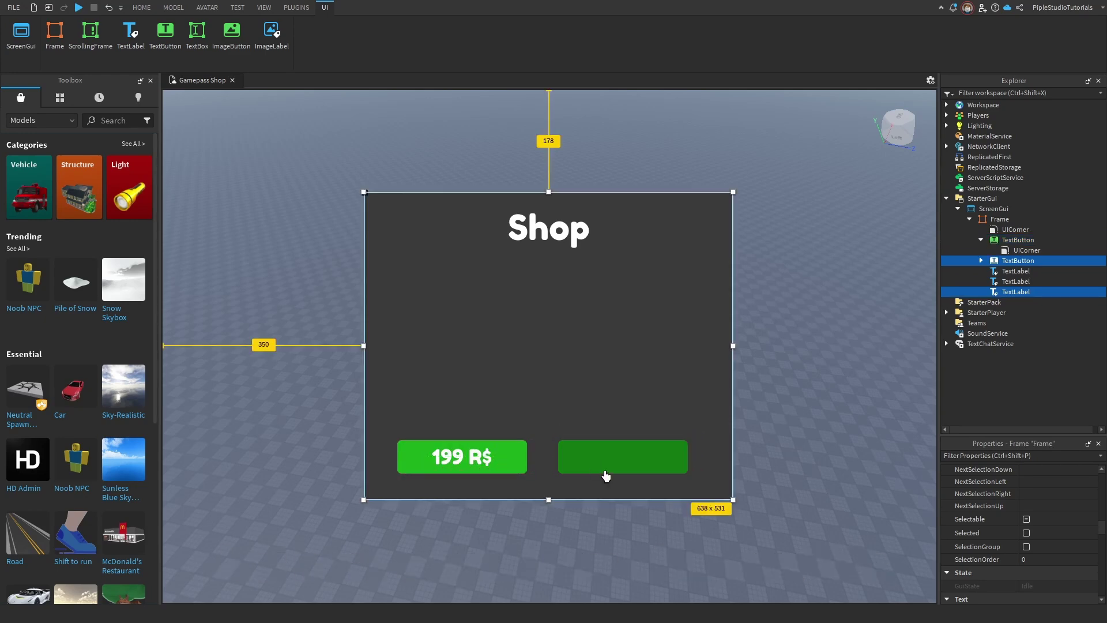
pyautogui.click(604, 470)
# Step: Set the copied button's price label ZIndex to 2
pyautogui.click(1008, 270)
pyautogui.click(1010, 281)
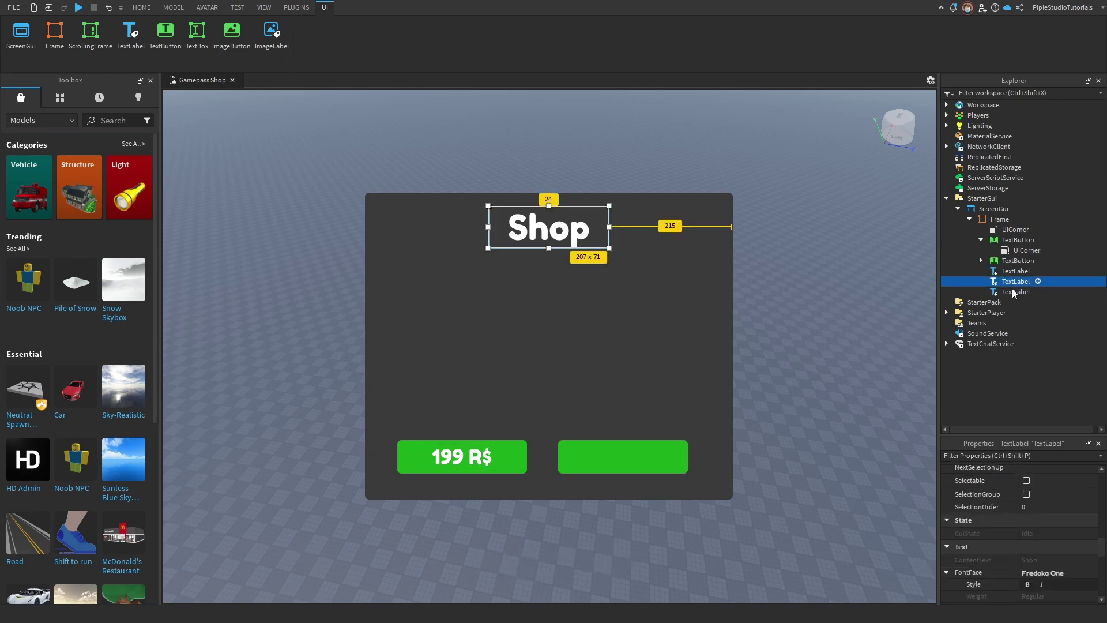
pyautogui.click(1015, 291)
pyautogui.scroll(-5, 1034, 491)
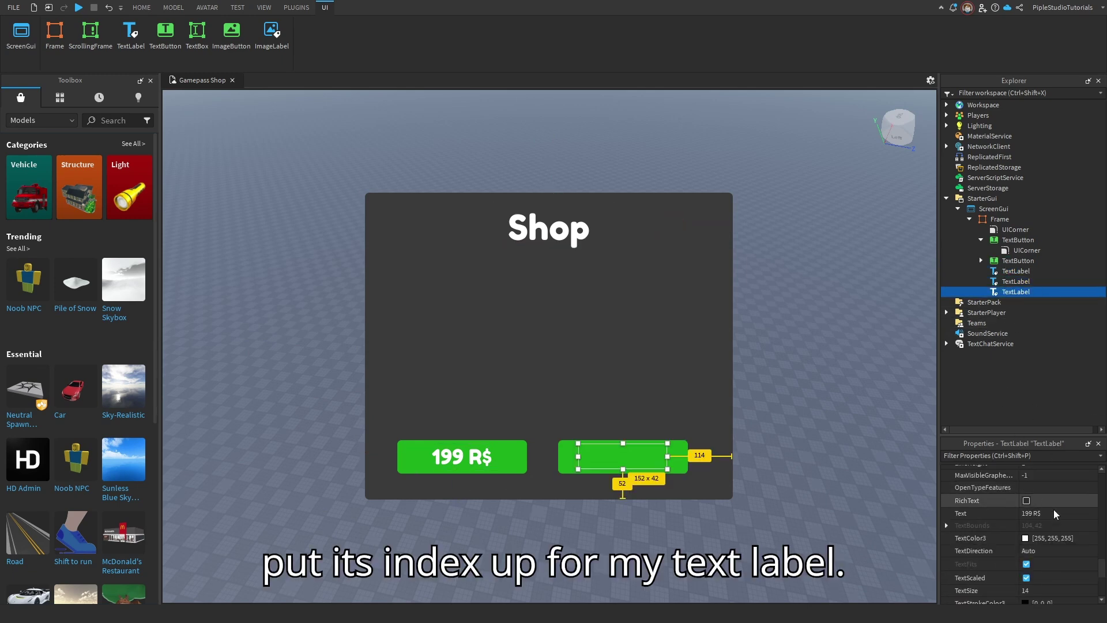
pyautogui.scroll(3, 1086, 547)
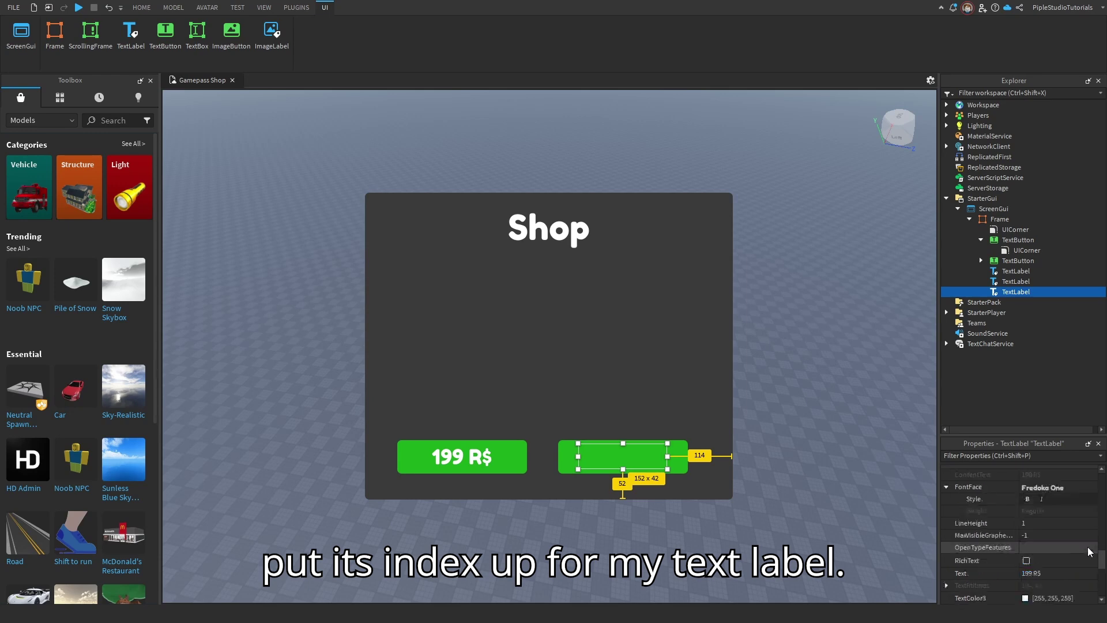
pyautogui.scroll(6, 1078, 518)
pyautogui.click(1070, 546)
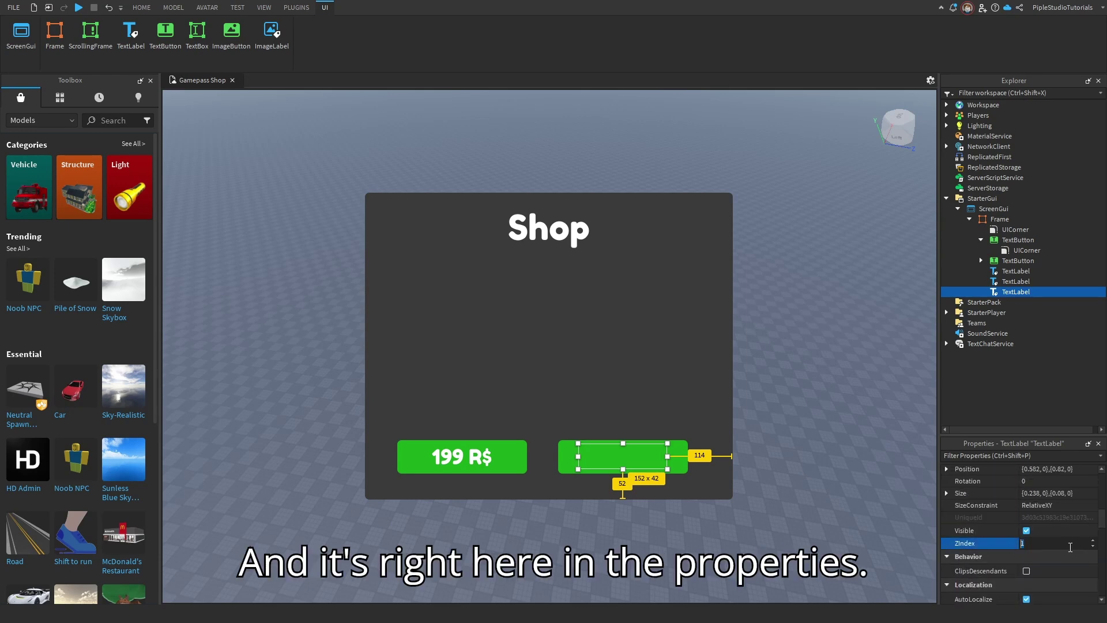
pyautogui.write('2')
pyautogui.press('Return')
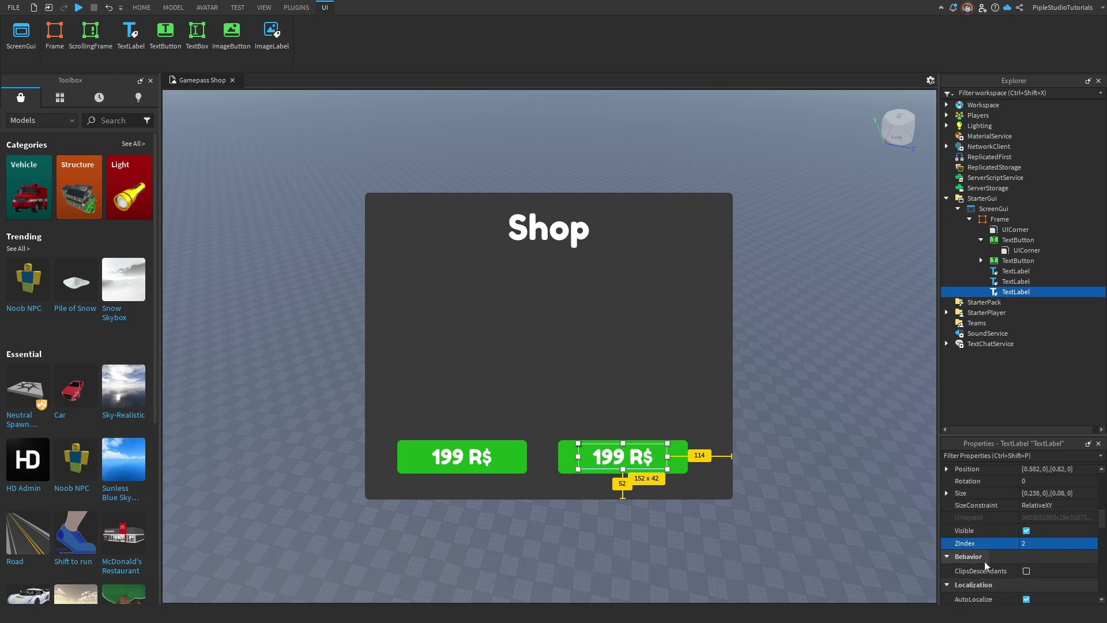
# Step: Set the left 199 R$ price label's ZIndex to 2 as well
pyautogui.click(474, 465)
pyautogui.click(1075, 545)
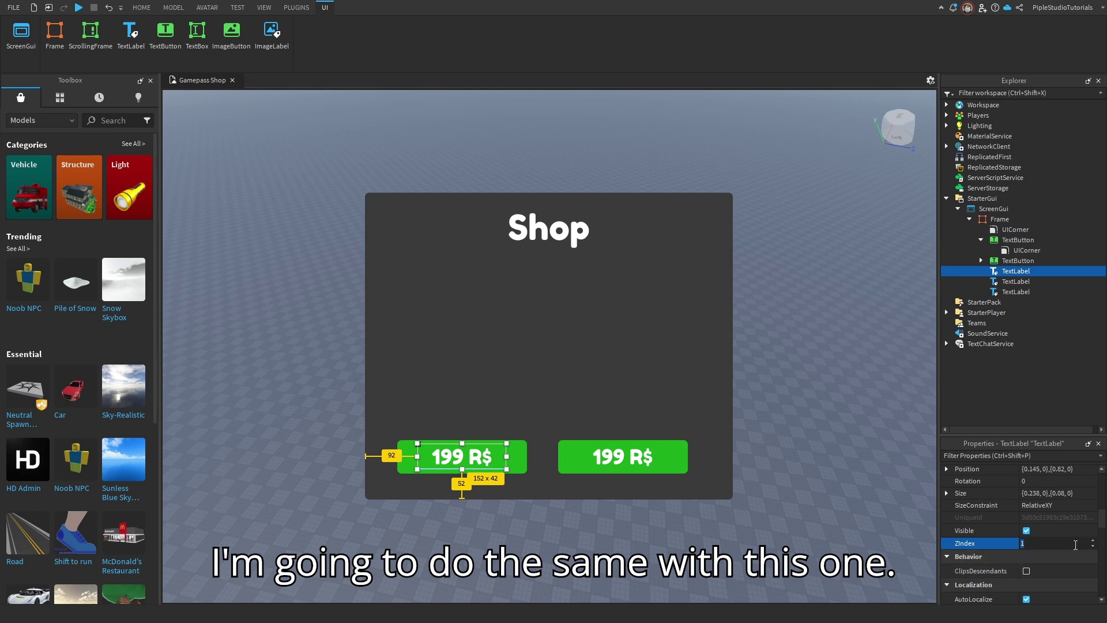
pyautogui.write('2')
pyautogui.press('Return')
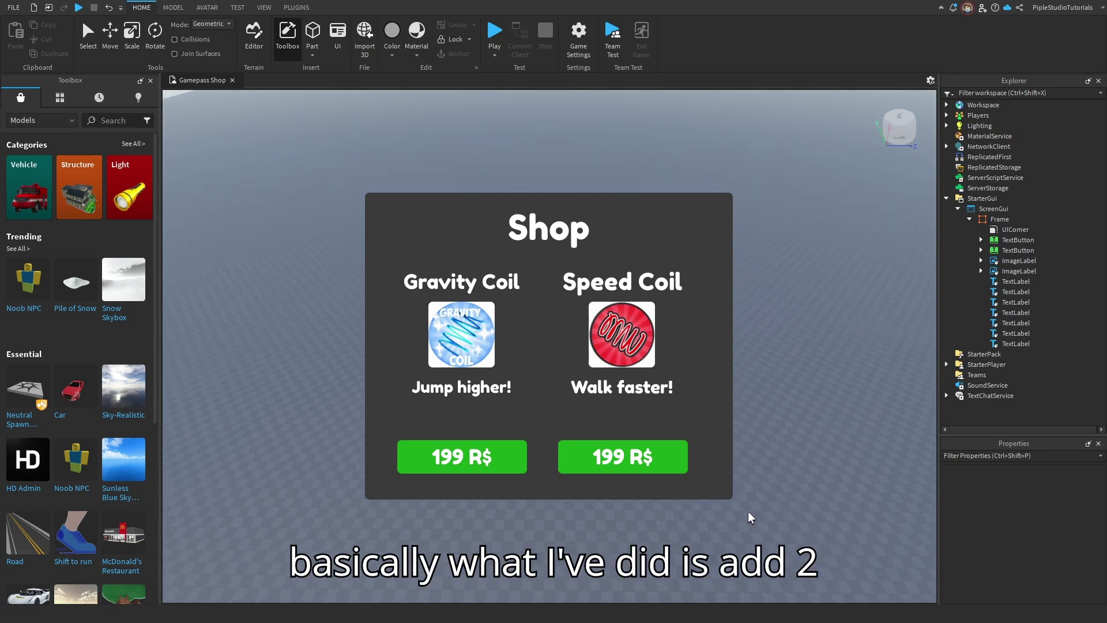
pyautogui.click(1002, 261)
pyautogui.click(1004, 271)
pyautogui.click(1006, 261)
pyautogui.click(1005, 219)
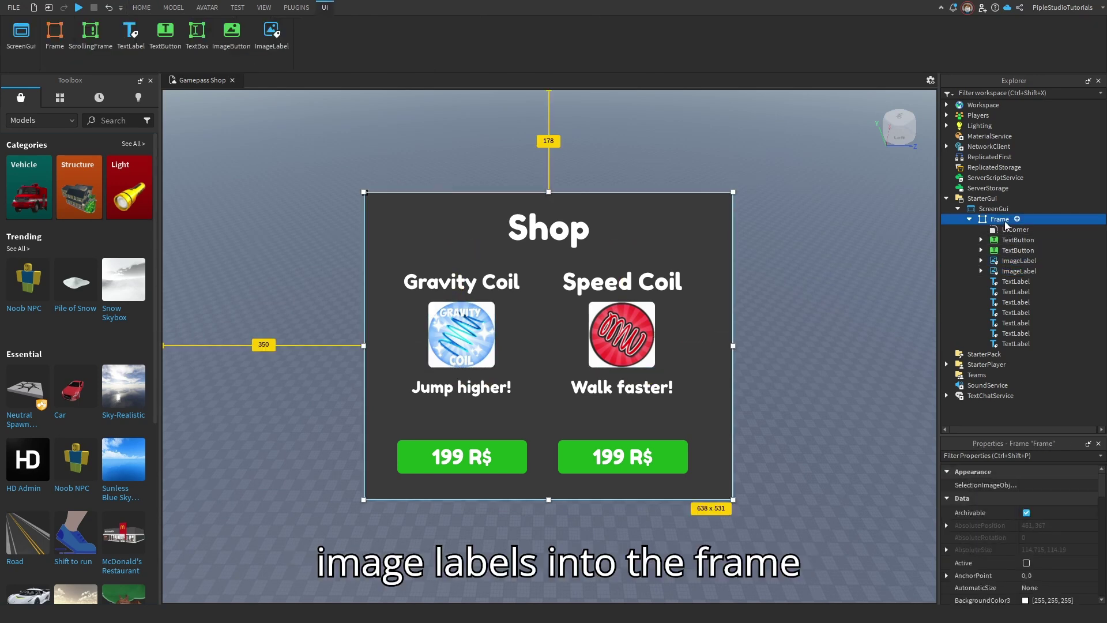
pyautogui.scroll(-2, 1070, 526)
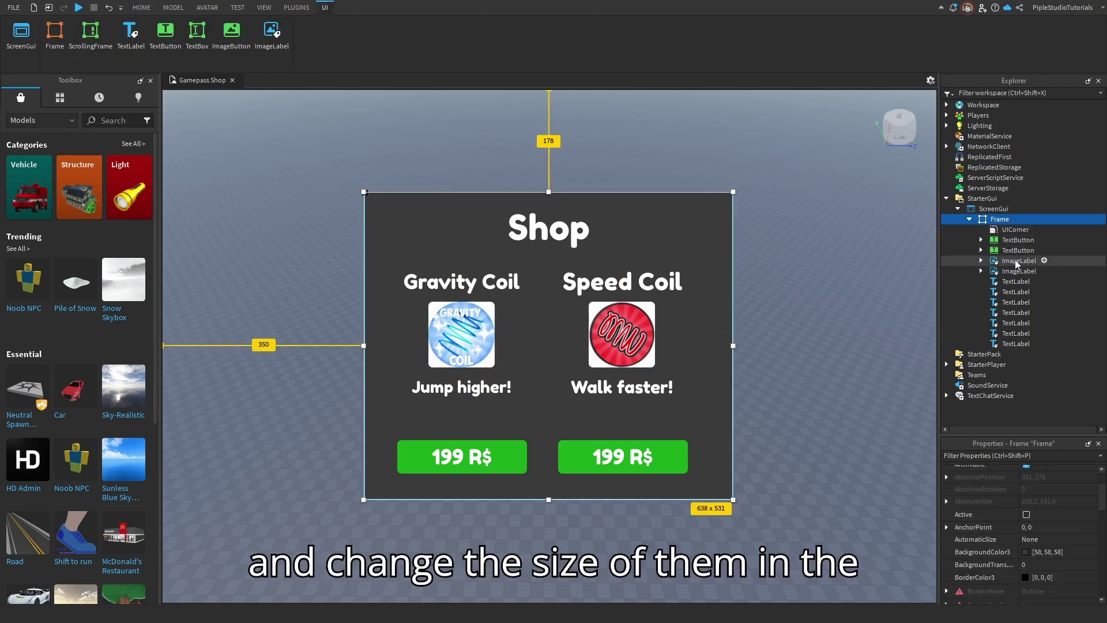
pyautogui.click(1006, 261)
pyautogui.moveTo(1101, 492); pyautogui.dragTo(1101, 519)
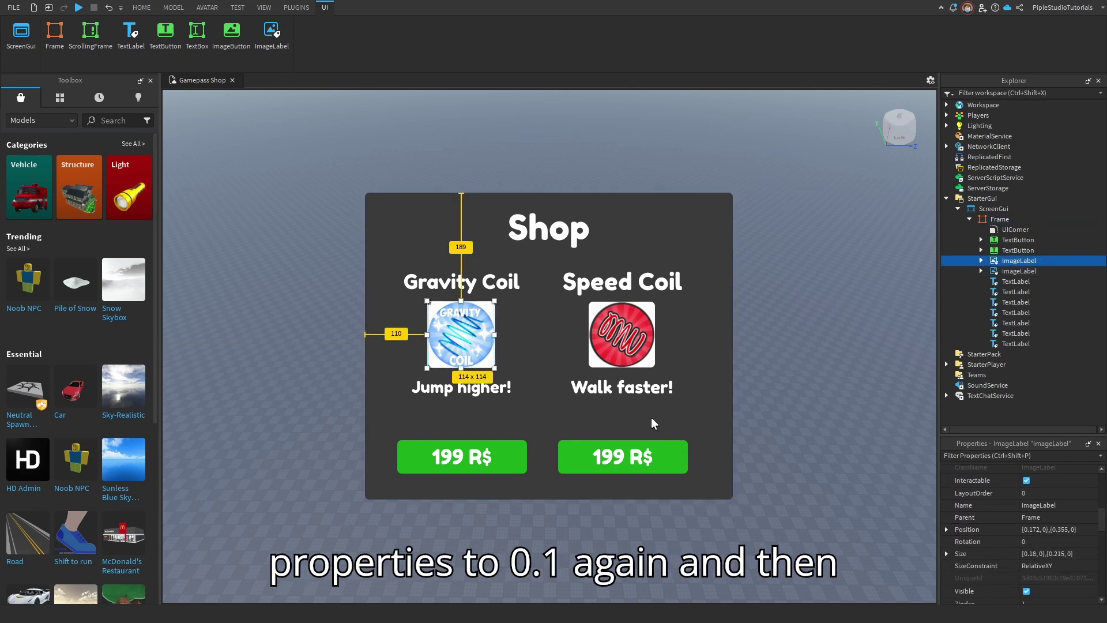
pyautogui.click(620, 340)
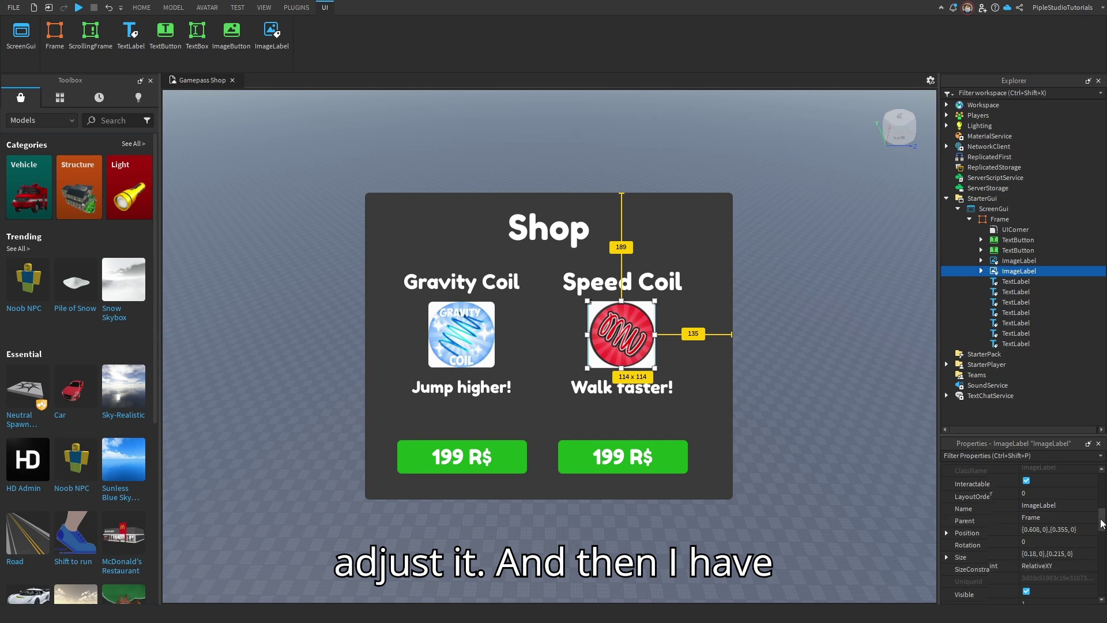
pyautogui.moveTo(1102, 522); pyautogui.dragTo(1099, 548)
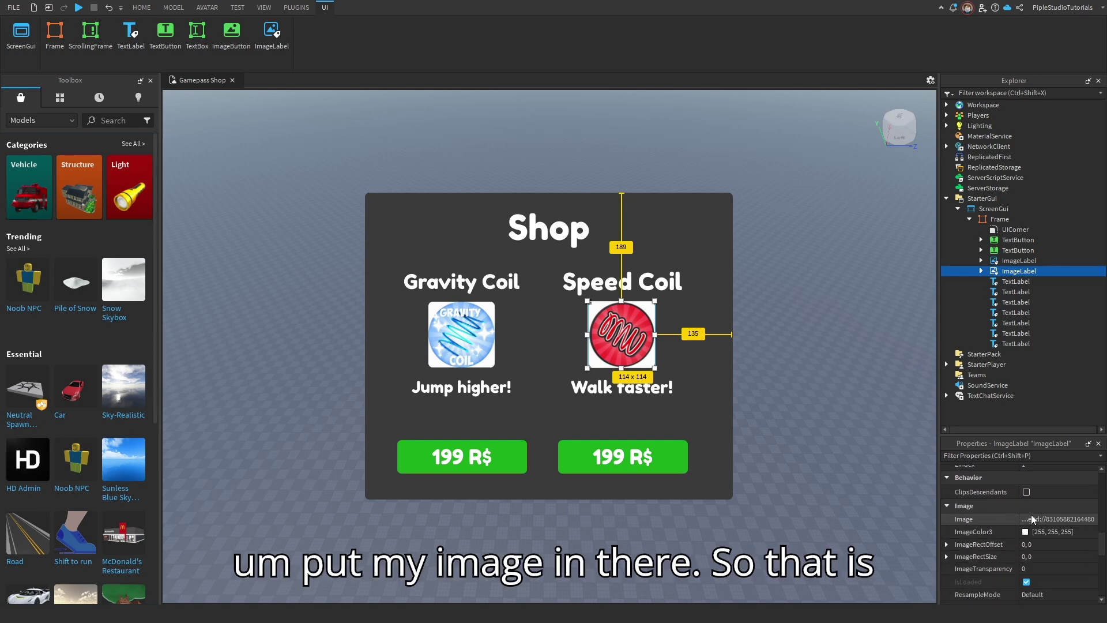
pyautogui.scroll(5, 1066, 530)
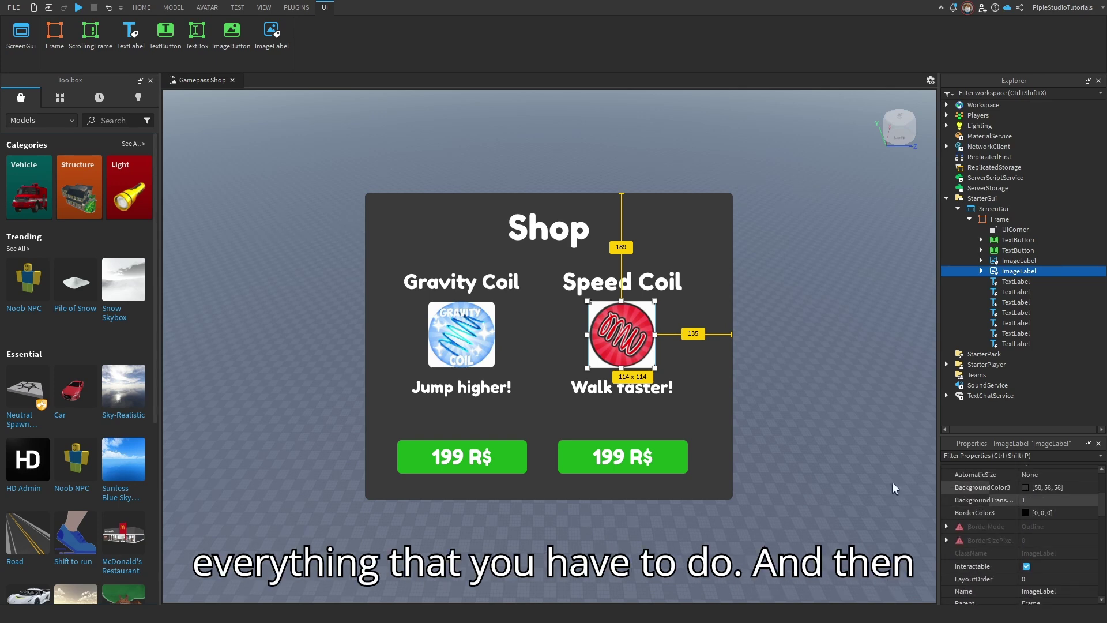
pyautogui.click(476, 282)
pyautogui.click(464, 387)
pyautogui.click(622, 387)
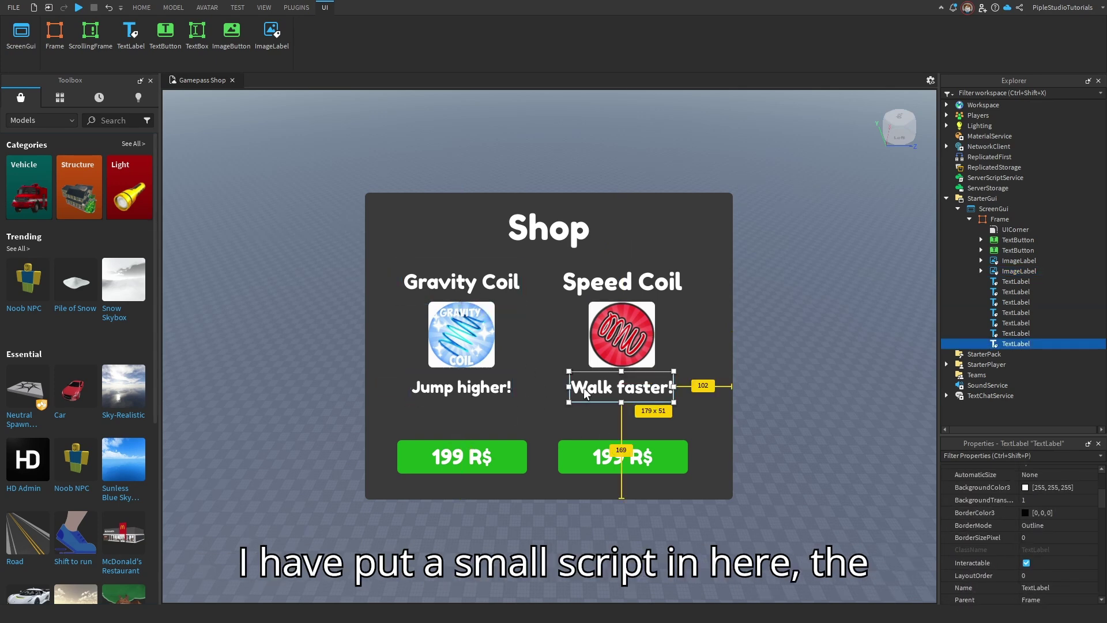
pyautogui.click(481, 294)
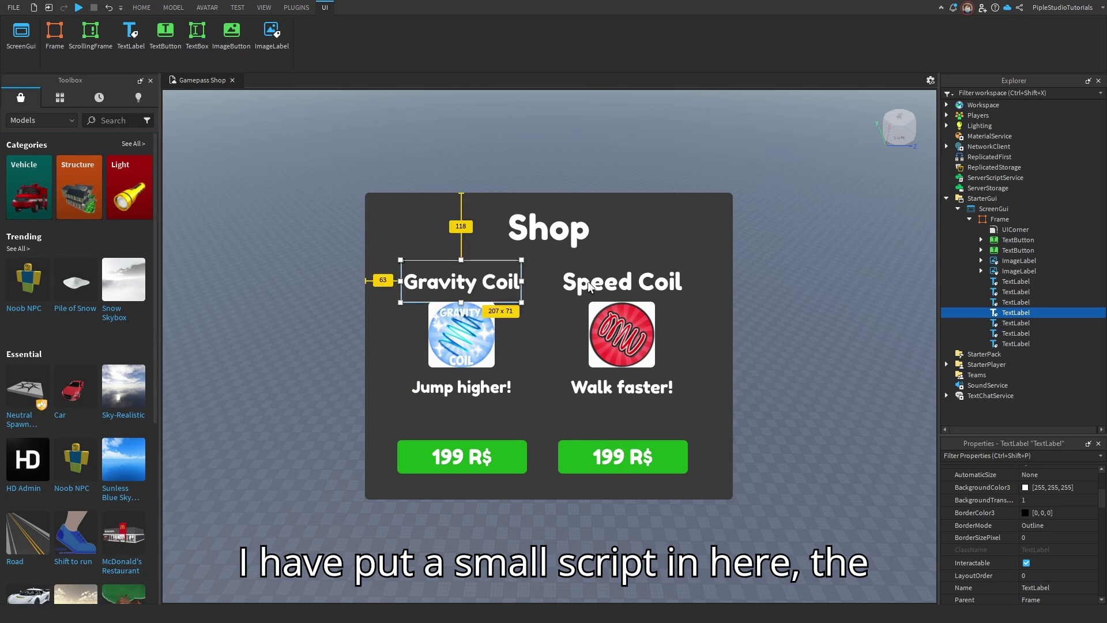
pyautogui.click(621, 282)
# Step: Edit the Speed Coil price label text from 199 R$ to 179 R$
pyautogui.click(628, 460)
pyautogui.doubleClick(629, 459)
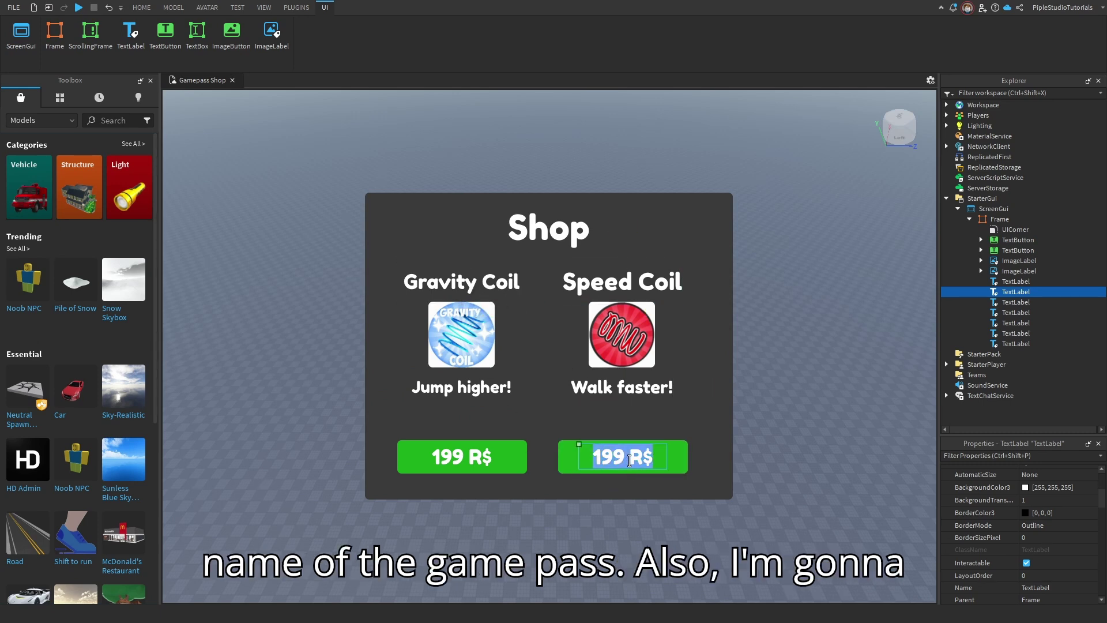
pyautogui.click(629, 459)
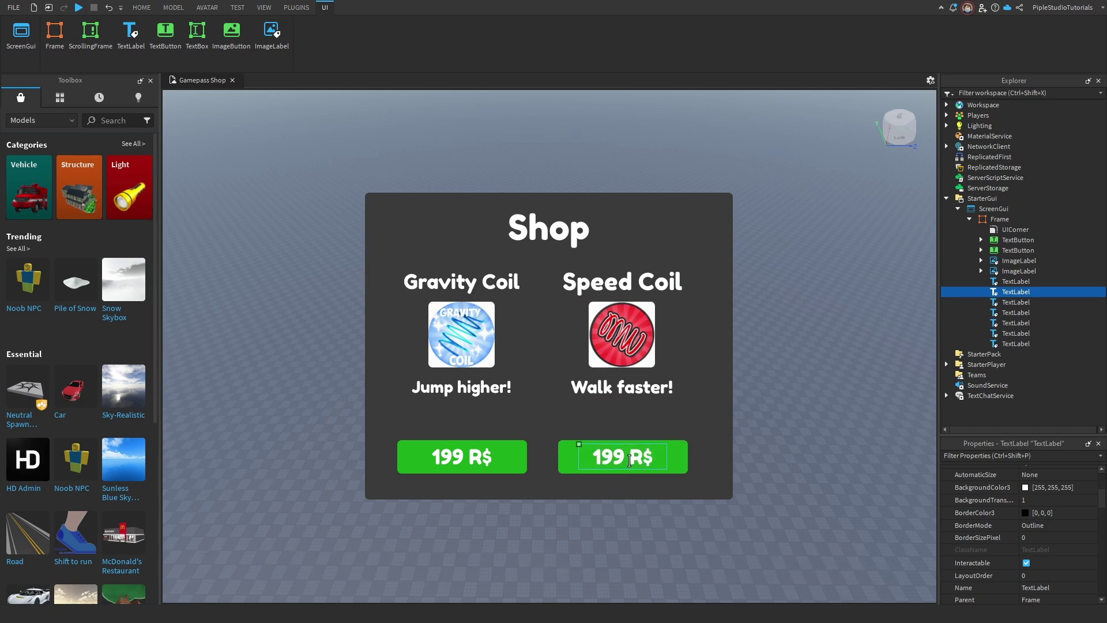
pyautogui.press('BackSpace')
pyautogui.press('BackSpace')
pyautogui.write('79')
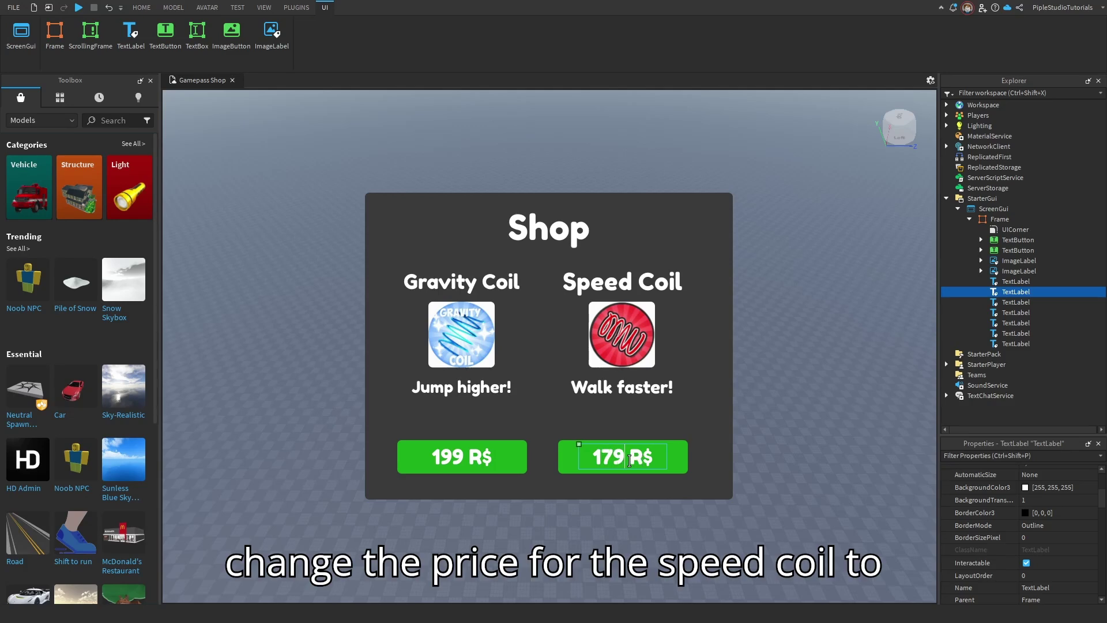
pyautogui.click(658, 429)
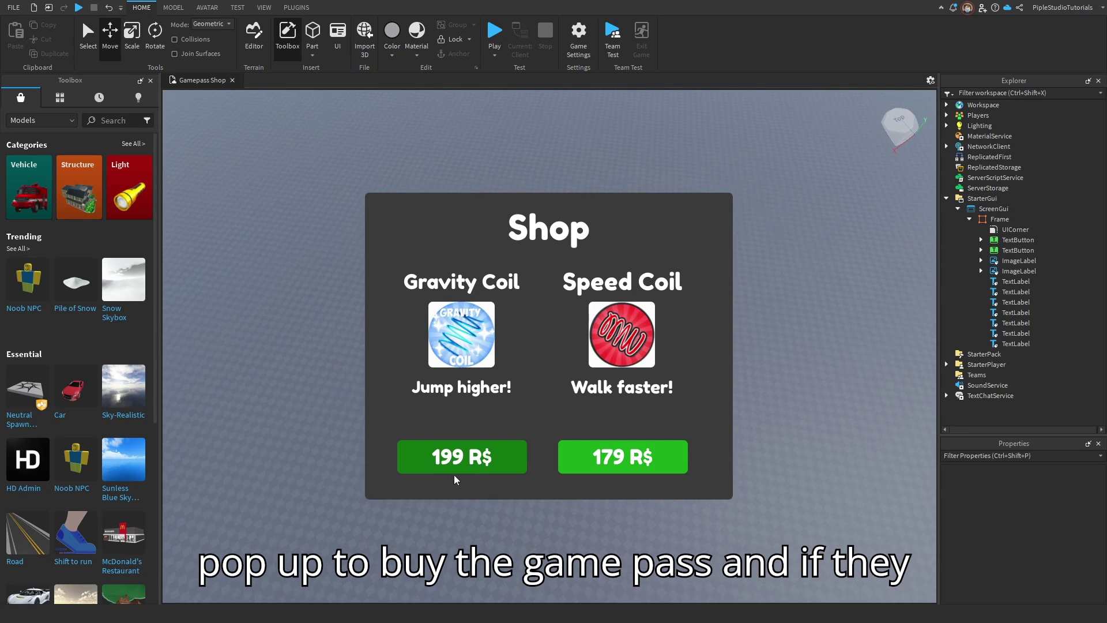
pyautogui.moveTo(454, 475); pyautogui.dragTo(465, 520, button='right')
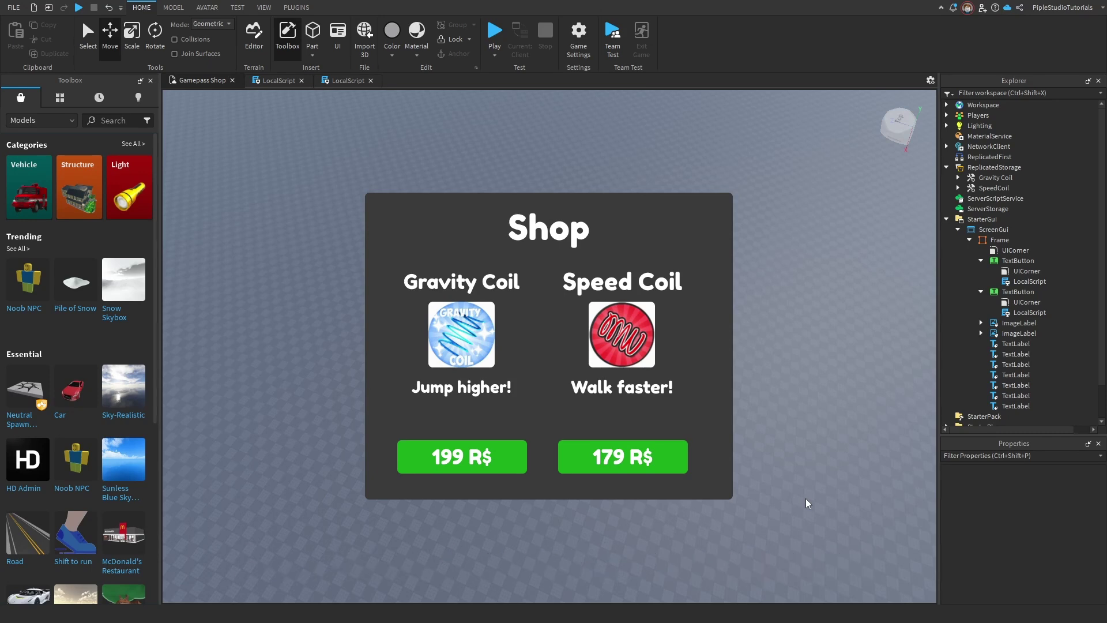
pyautogui.doubleClick(1023, 312)
pyautogui.click(725, 435)
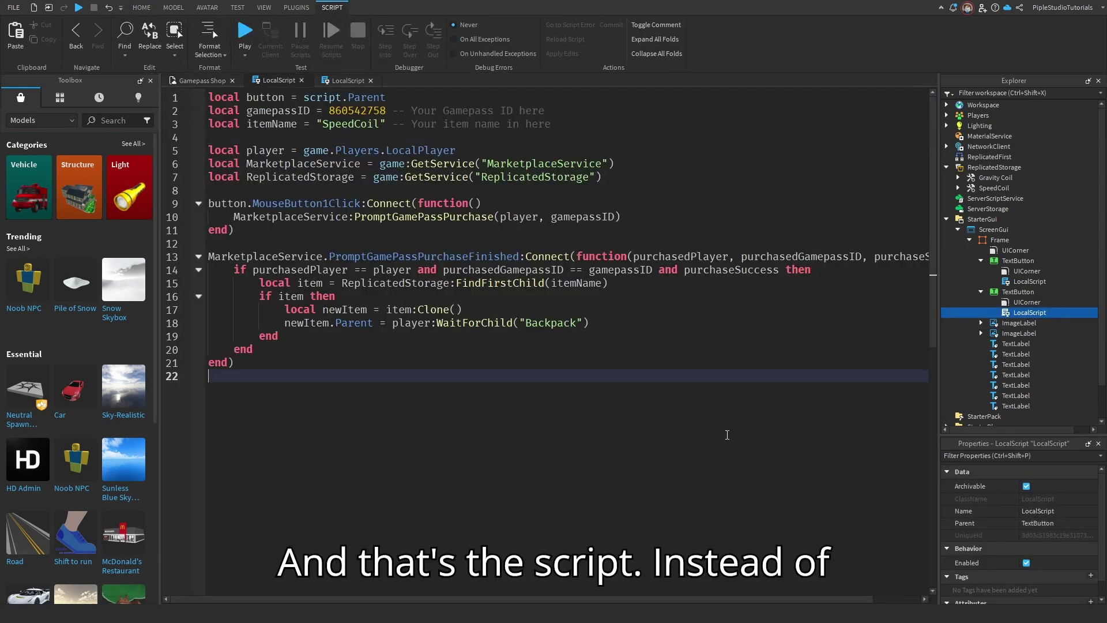
pyautogui.hotkey('ctrl', 'a')
pyautogui.click(529, 445)
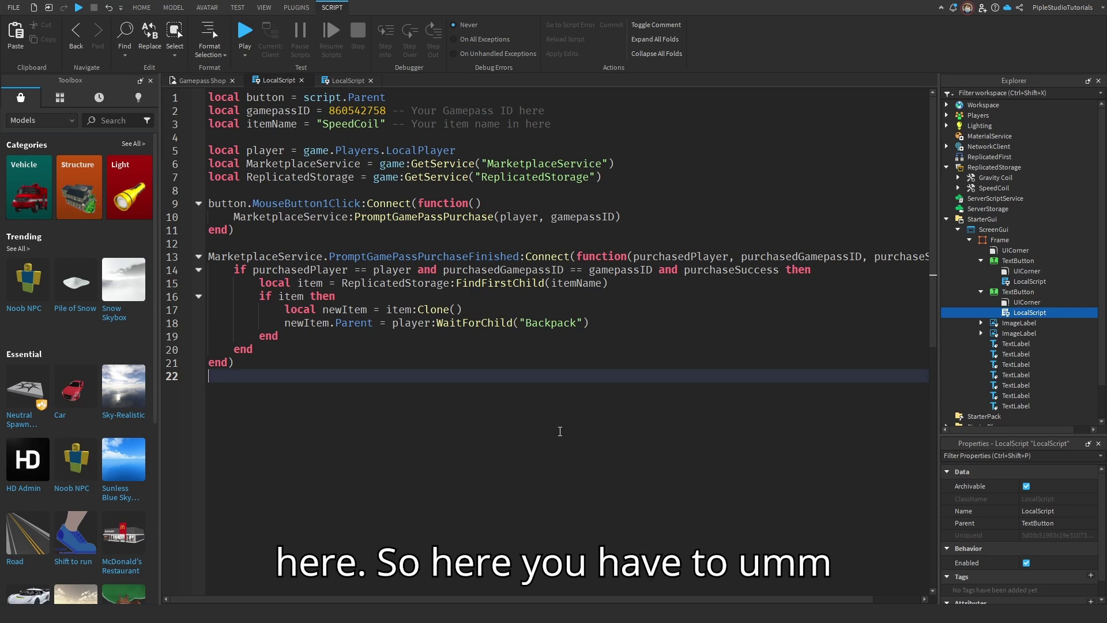
pyautogui.click(341, 125)
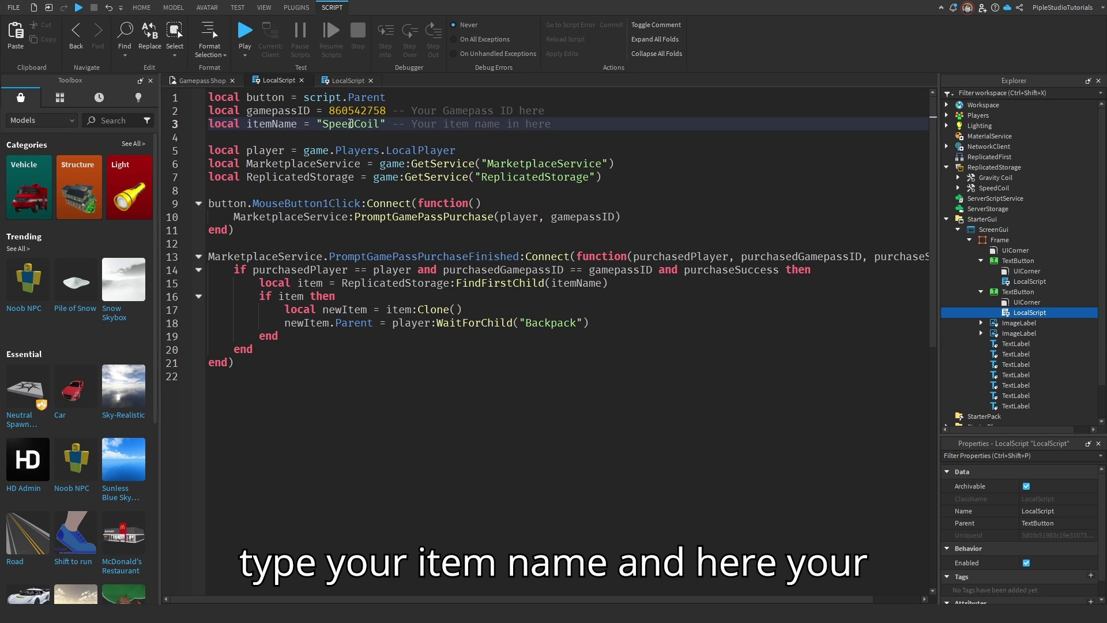
pyautogui.click(355, 111)
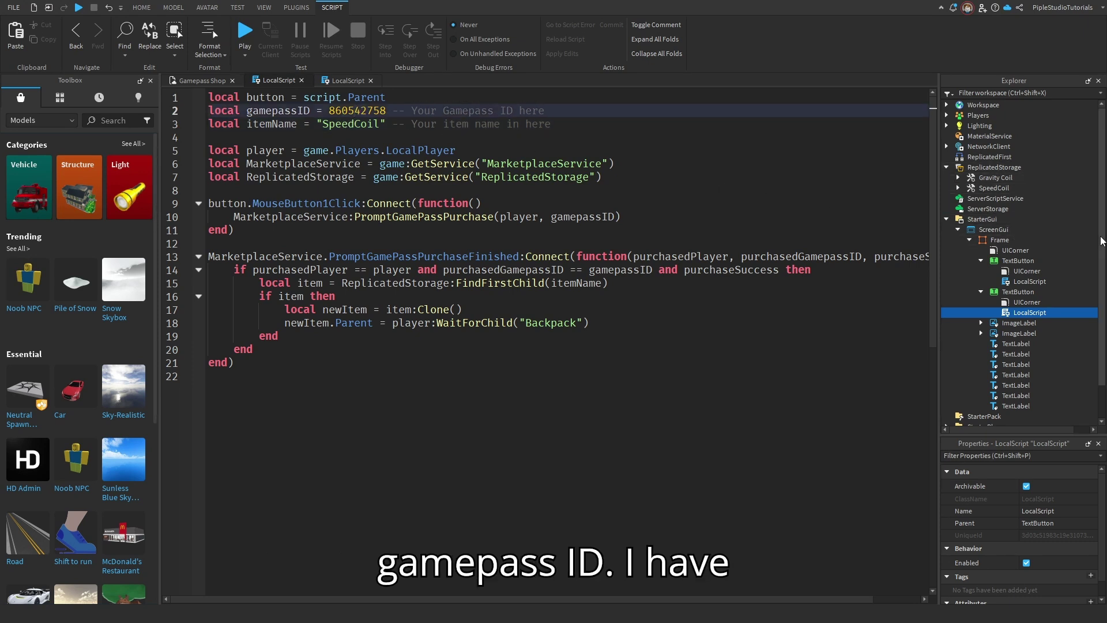
pyautogui.click(200, 80)
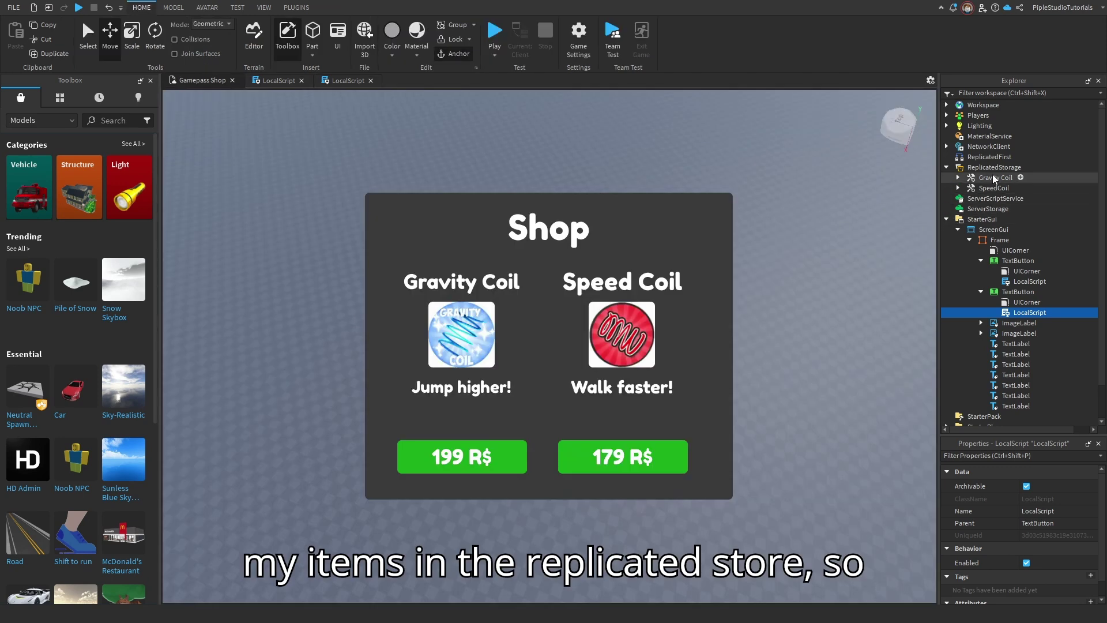
pyautogui.click(1025, 178)
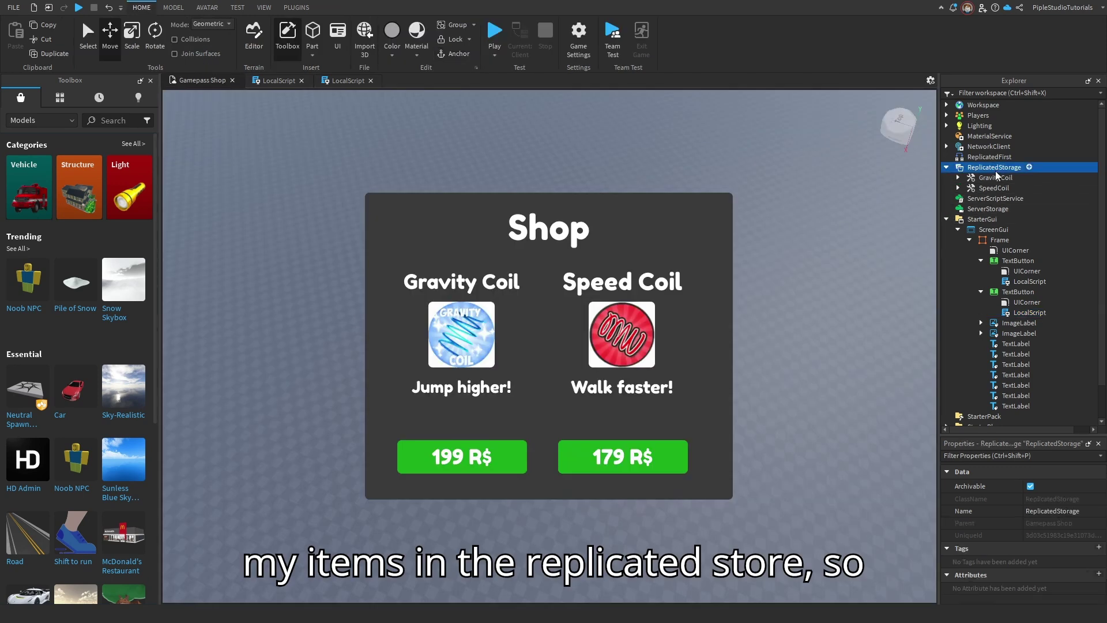
pyautogui.click(887, 257)
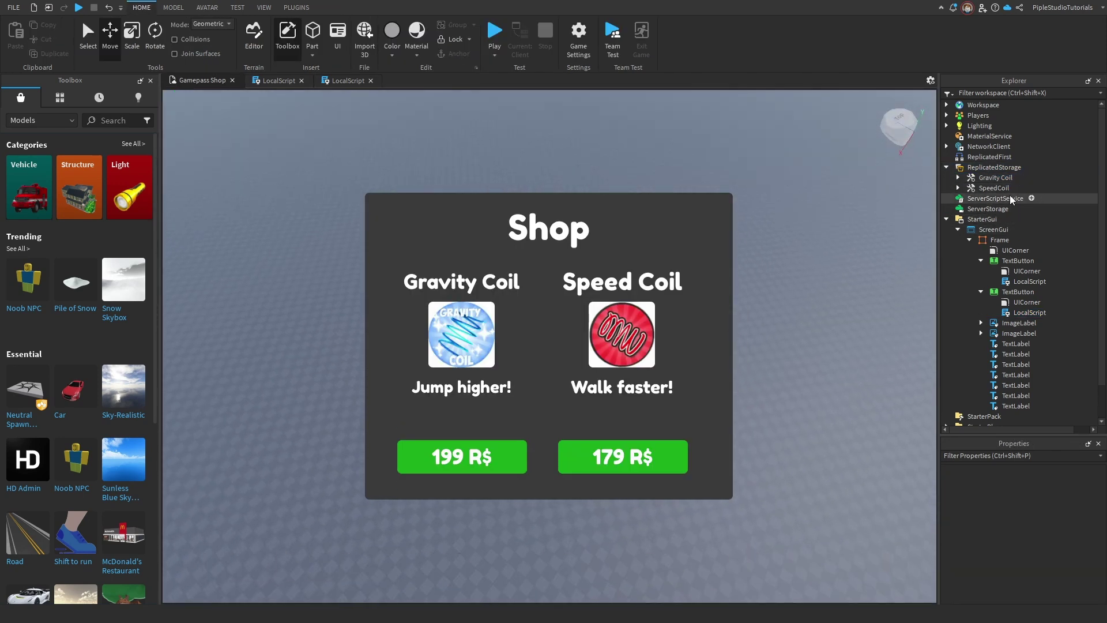
pyautogui.click(1021, 314)
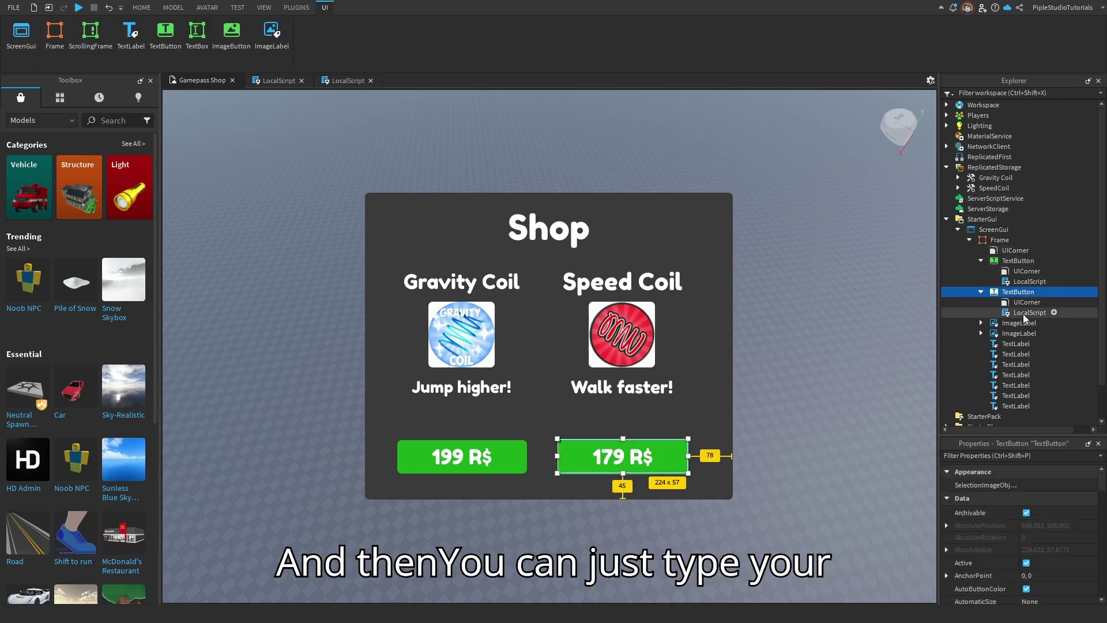
pyautogui.doubleClick(1023, 315)
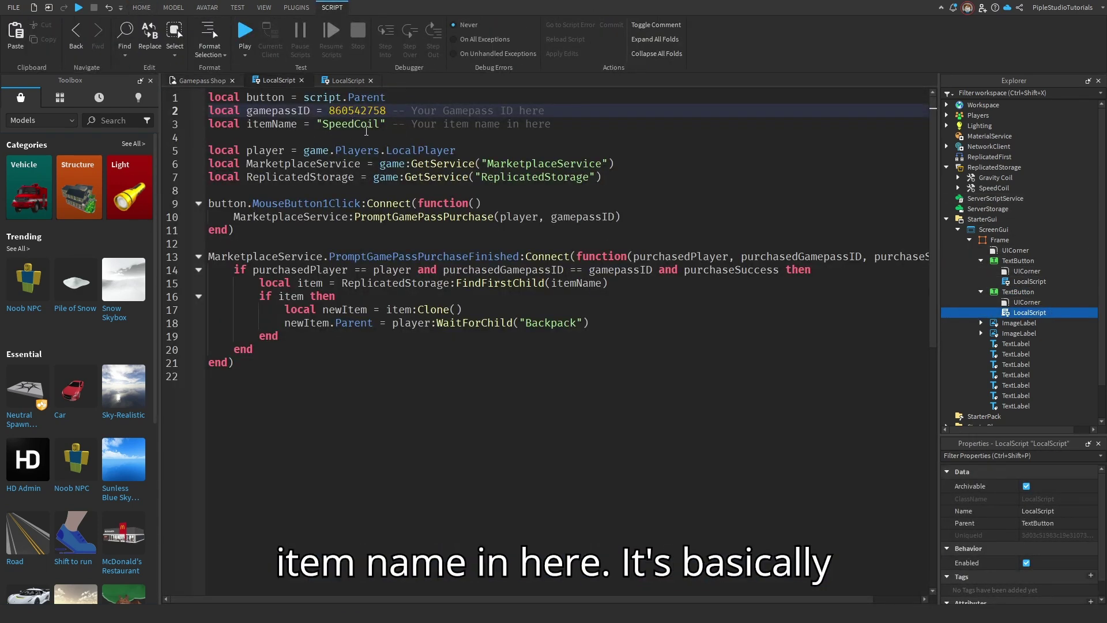
pyautogui.click(202, 81)
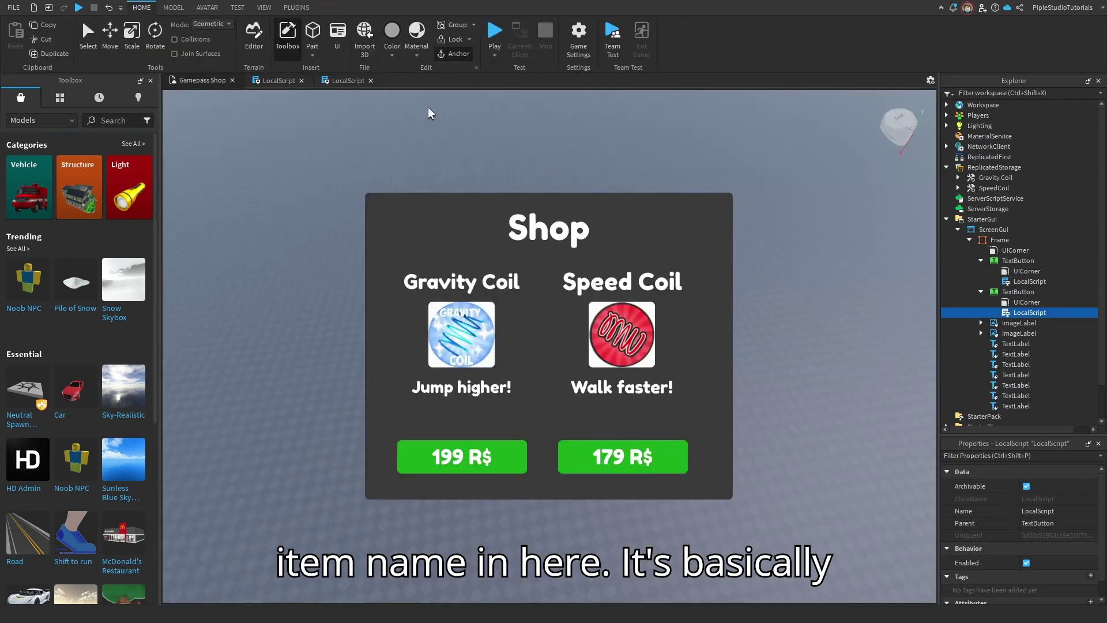
# Step: Turn off HTTP Requests and Studio API access in Security, save, and start Play
pyautogui.click(581, 40)
pyautogui.click(340, 253)
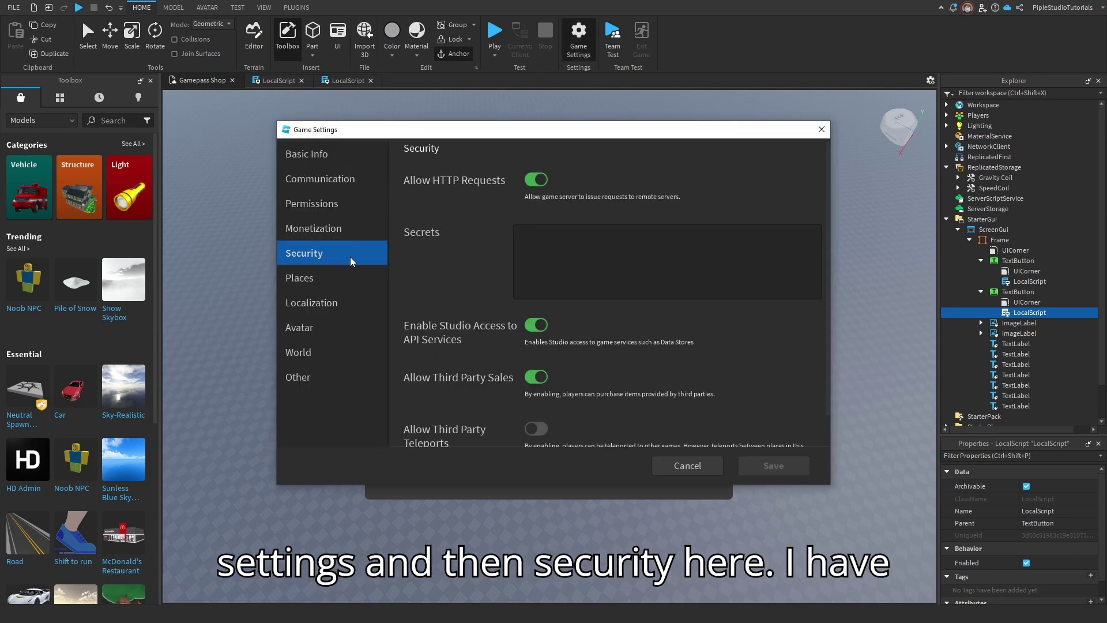
pyautogui.scroll(-1, 455, 285)
pyautogui.scroll(1, 504, 305)
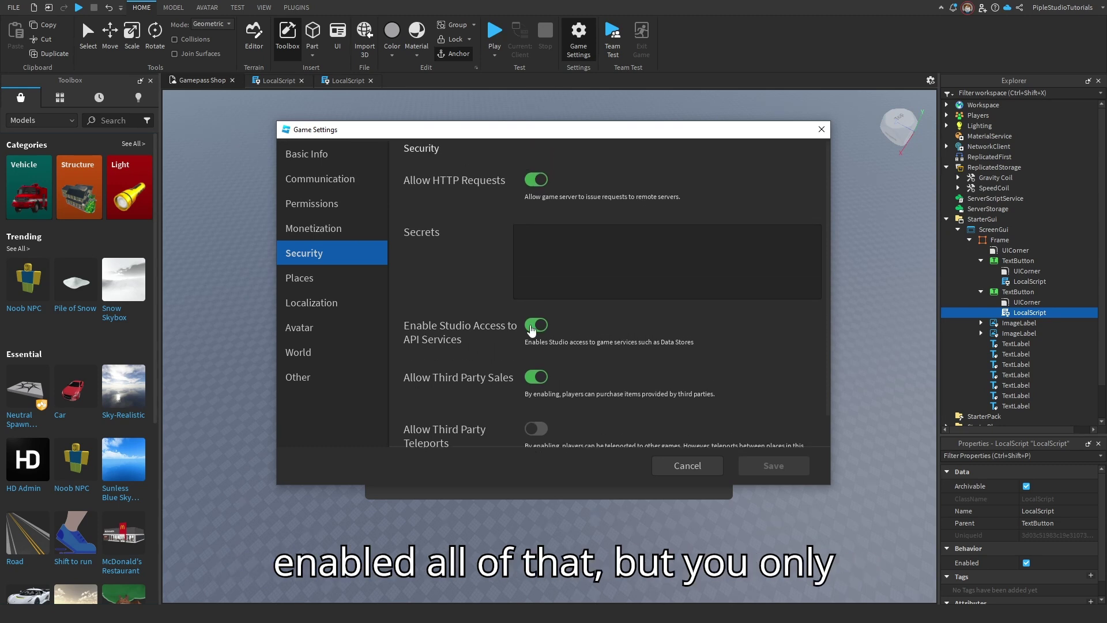
pyautogui.click(536, 322)
pyautogui.click(535, 181)
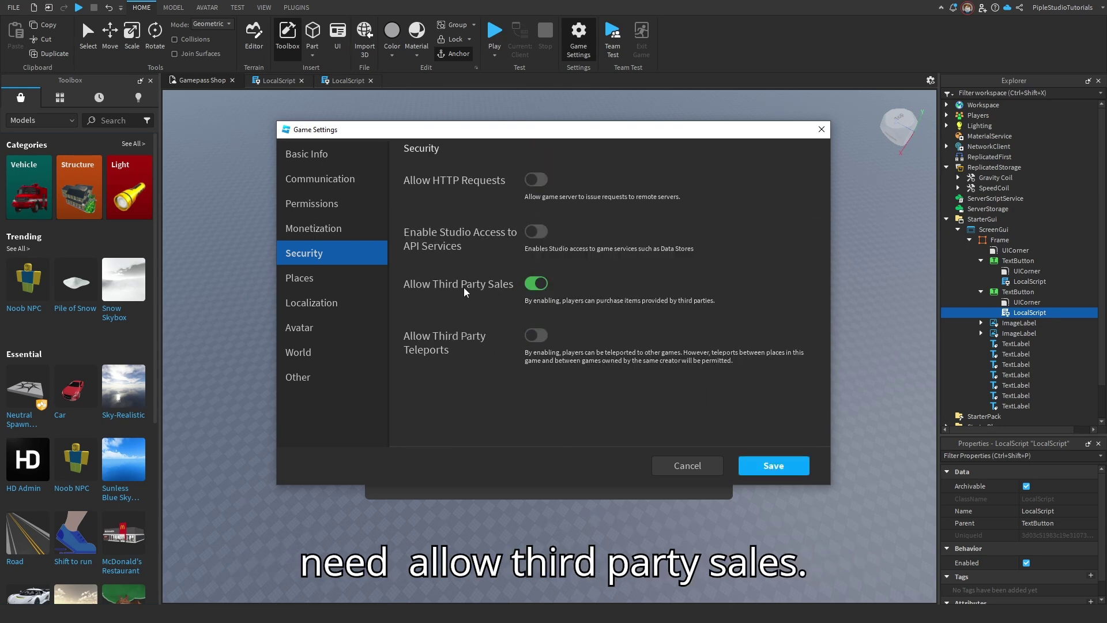
pyautogui.click(787, 466)
pyautogui.click(493, 33)
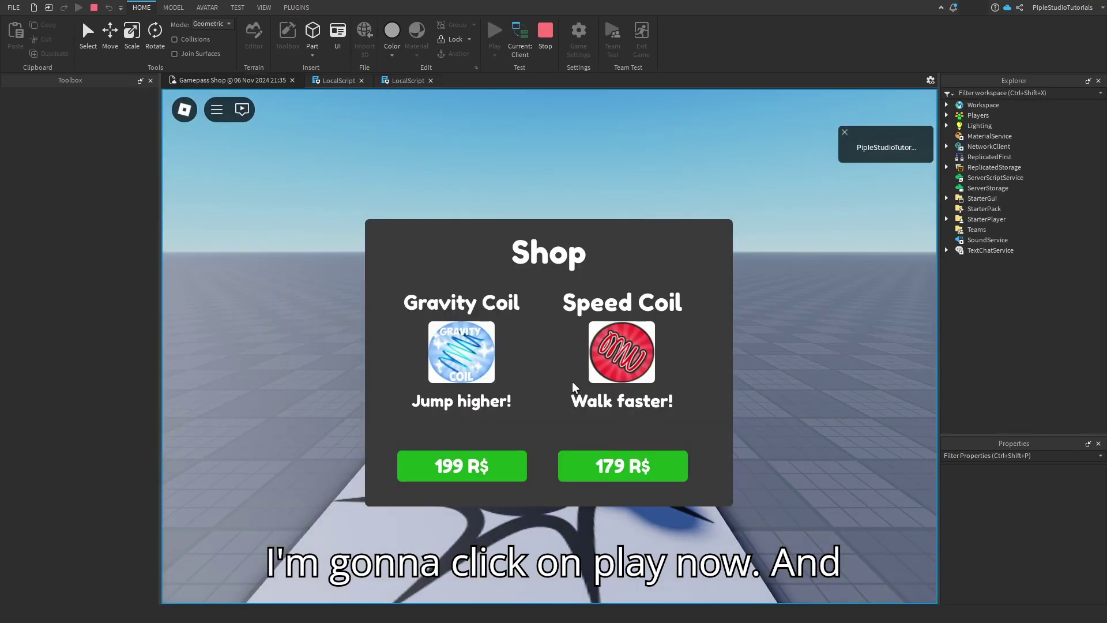
# Step: Buy the Speed Coil in the play test, confirming the test purchase and dismissing the success message
pyautogui.click(620, 466)
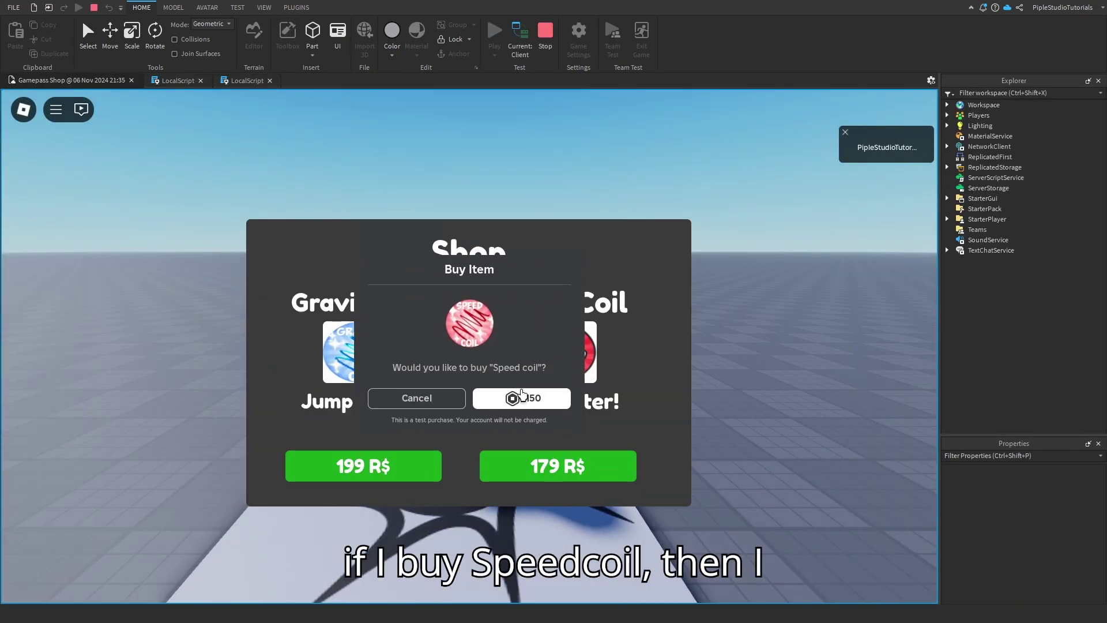
pyautogui.click(509, 397)
pyautogui.click(500, 354)
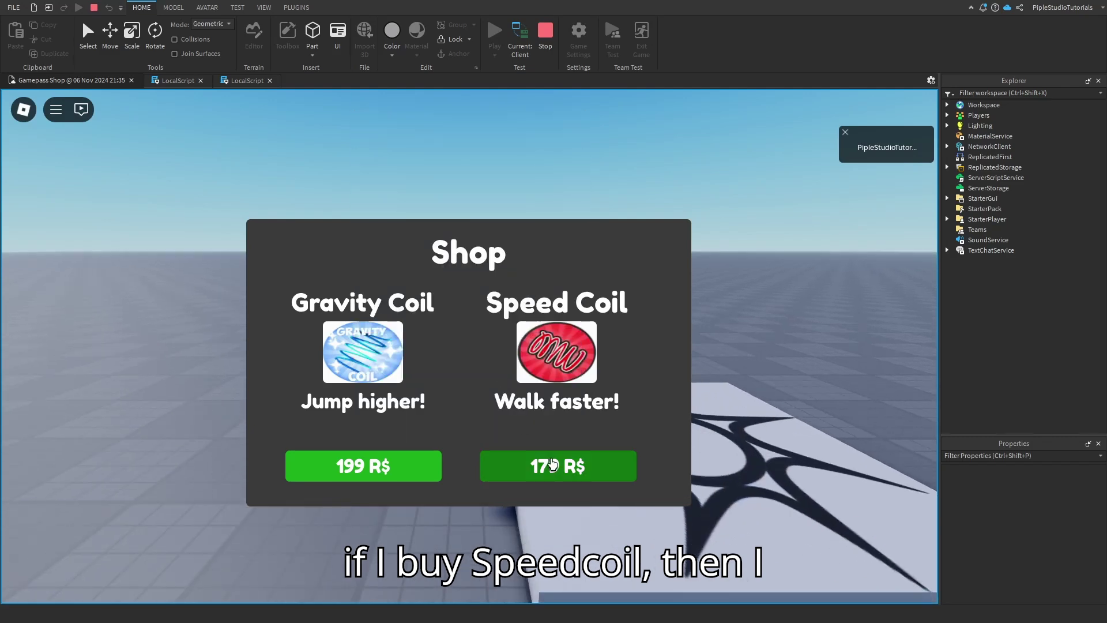
# Step: Unequip the Speed Coil, look around the scene, and stop the play test
pyautogui.press('s')
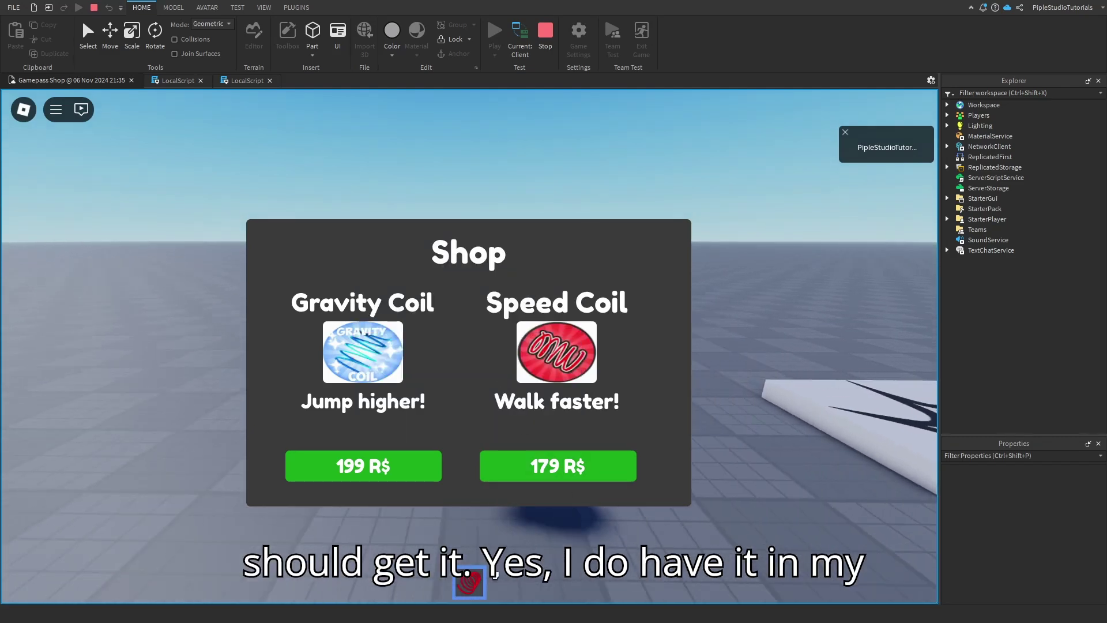
pyautogui.click(469, 579)
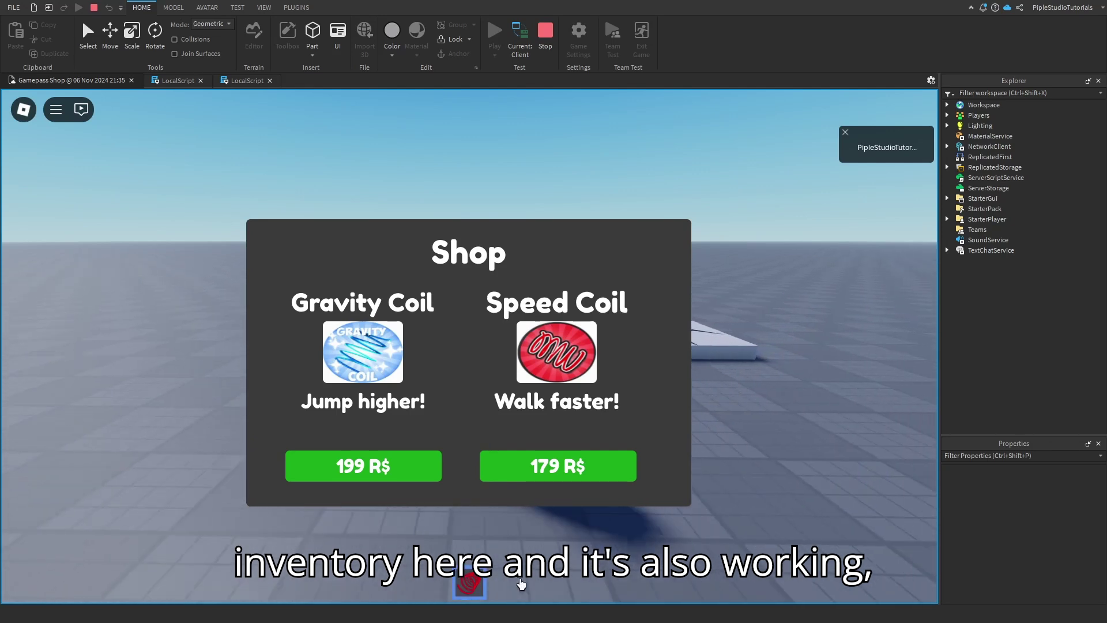
pyautogui.moveTo(502, 572); pyautogui.dragTo(645, 521, button='right')
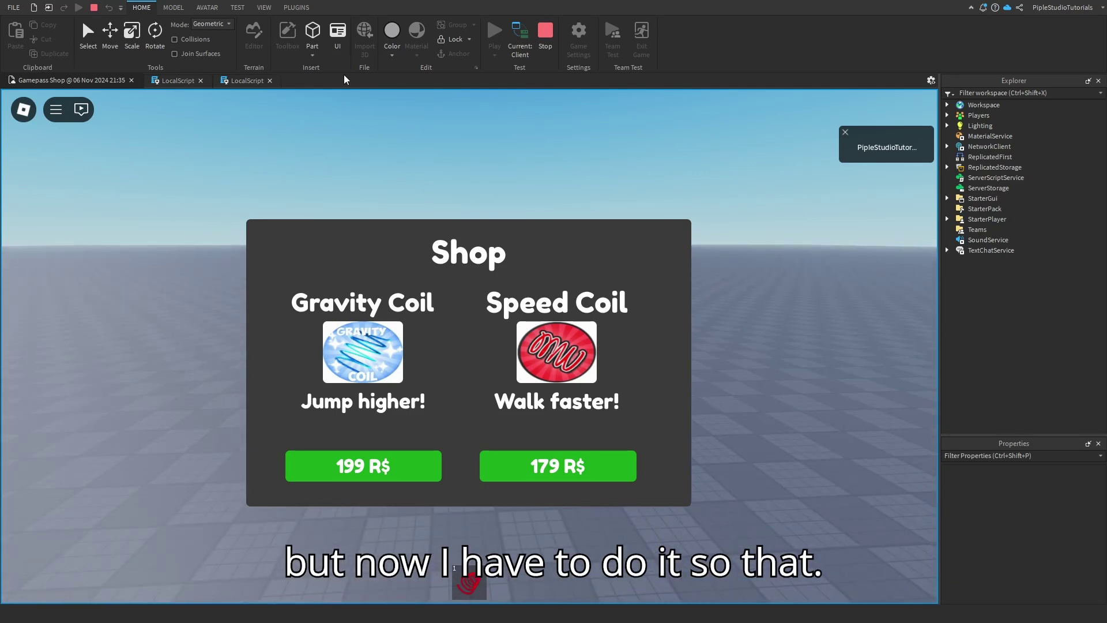
pyautogui.moveTo(723, 433); pyautogui.dragTo(723, 438, button='right')
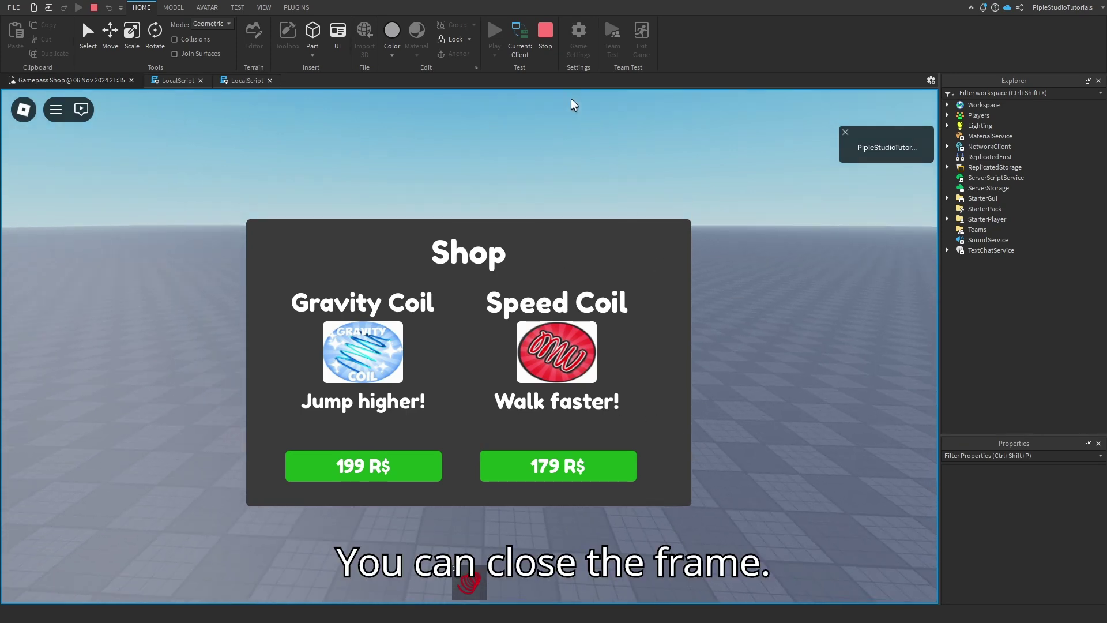
pyautogui.click(546, 43)
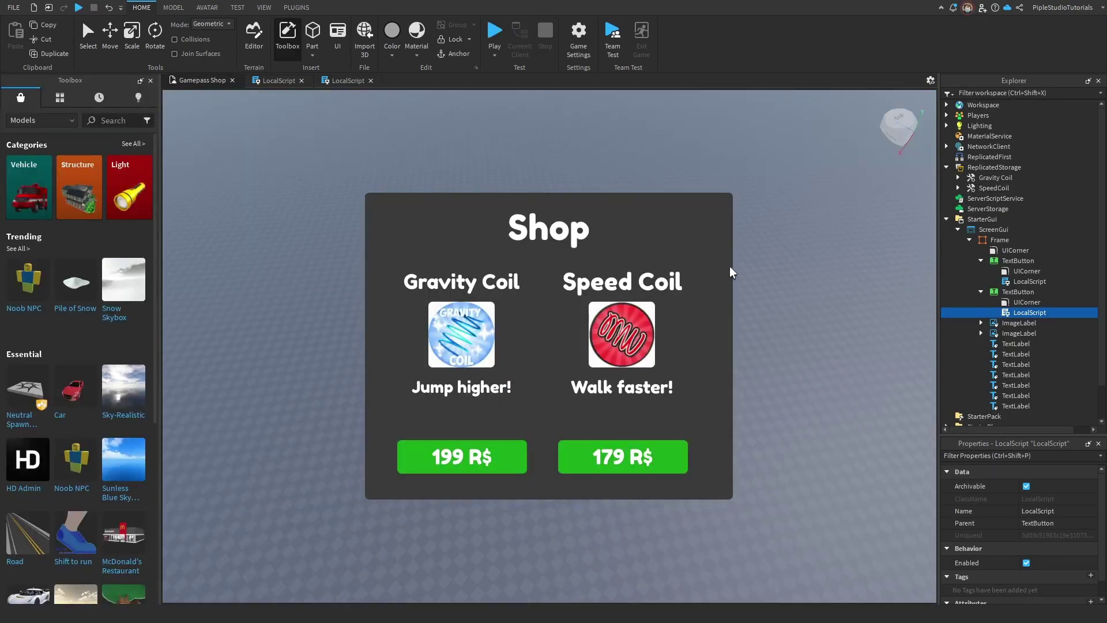
# Step: Collapse the Frame and TextButton entries in the Explorer hierarchy
pyautogui.click(980, 291)
pyautogui.click(980, 260)
pyautogui.click(969, 239)
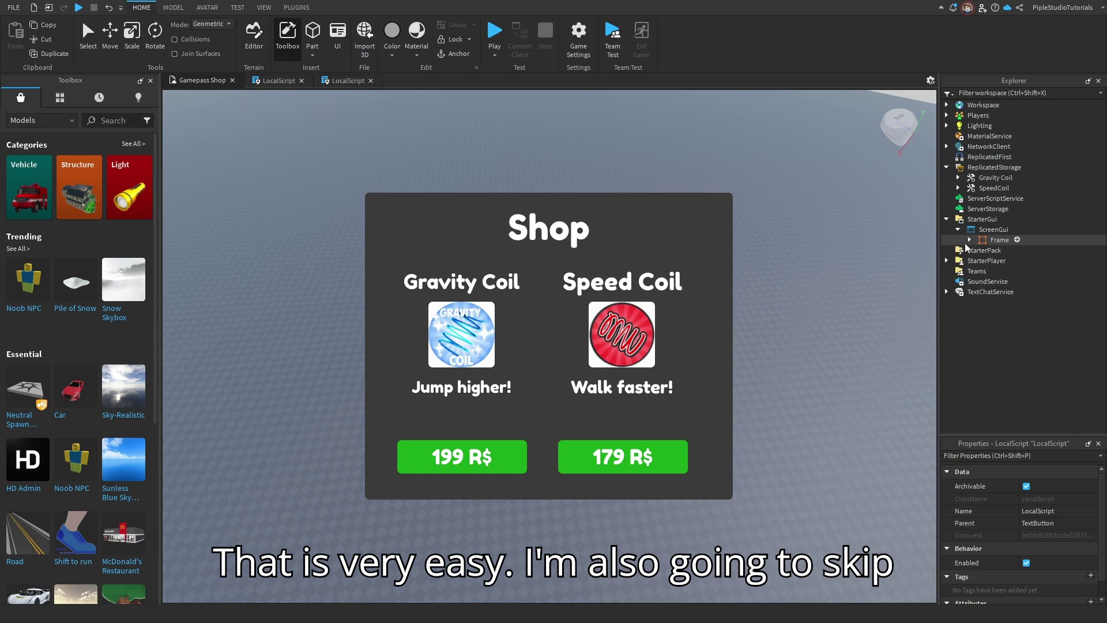
pyautogui.click(843, 275)
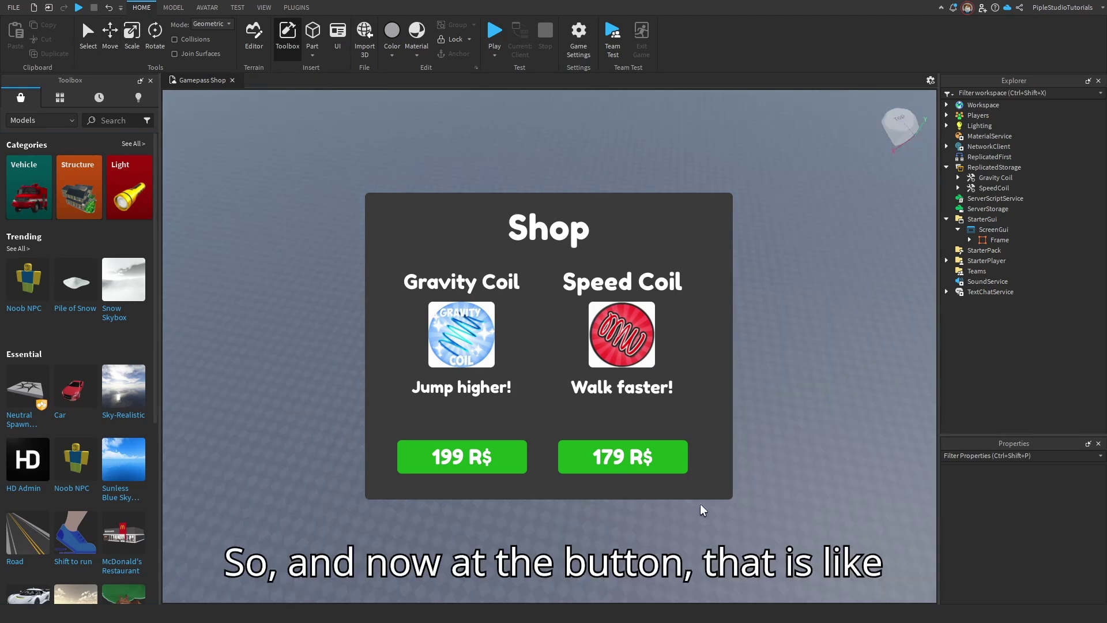
# Step: Insert a new TextButton into the ScreenGui and move it off the corner
pyautogui.click(1000, 228)
pyautogui.click(1015, 229)
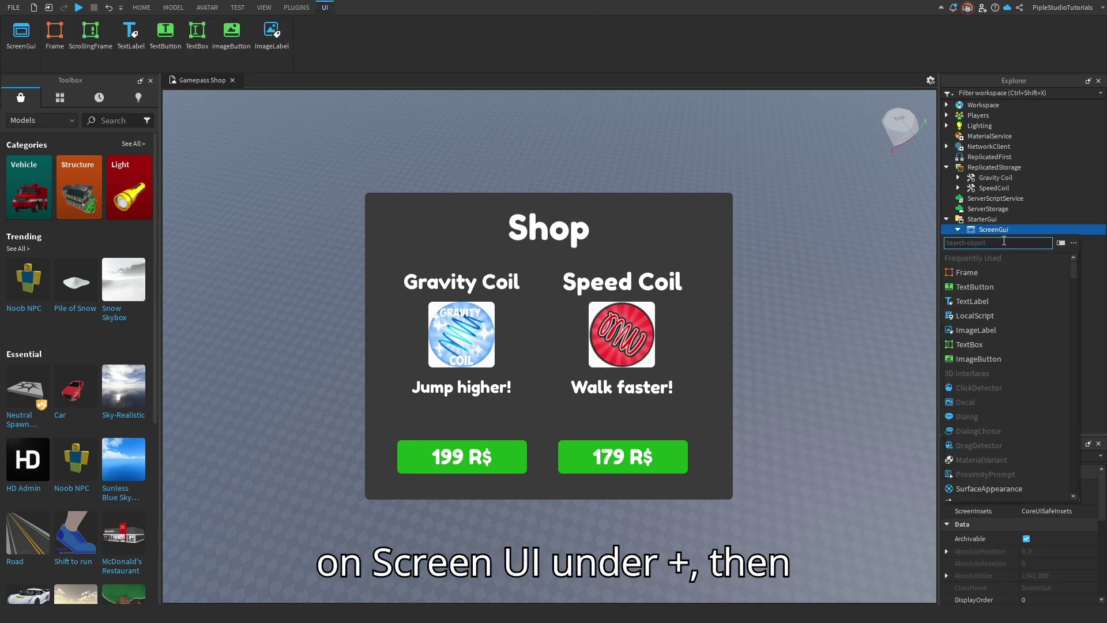
pyautogui.click(966, 287)
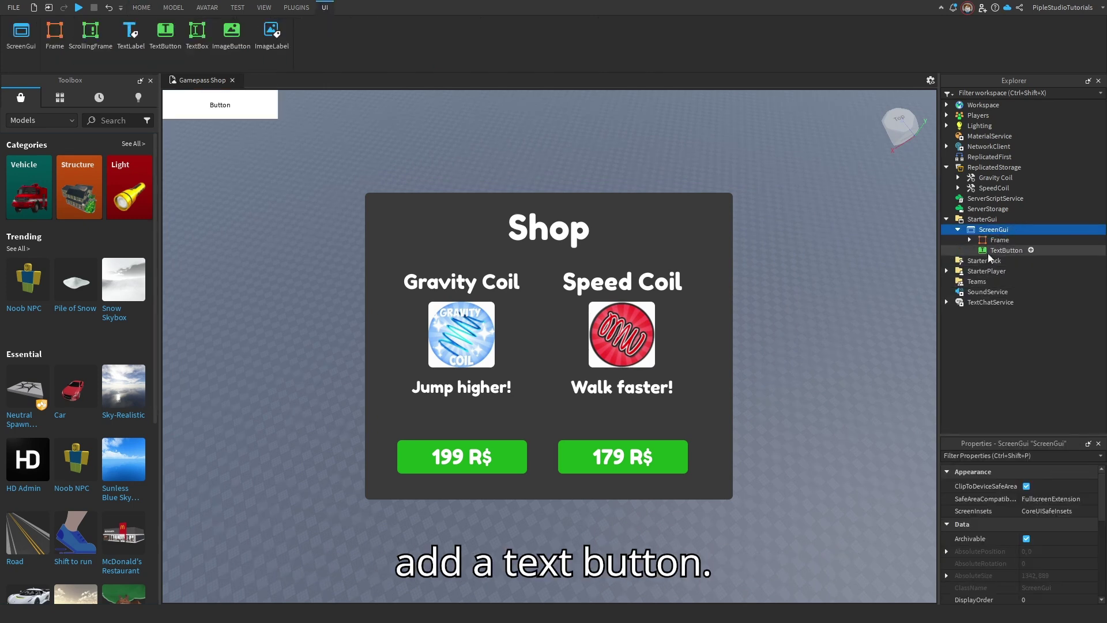
pyautogui.click(988, 253)
pyautogui.moveTo(220, 105); pyautogui.dragTo(242, 246)
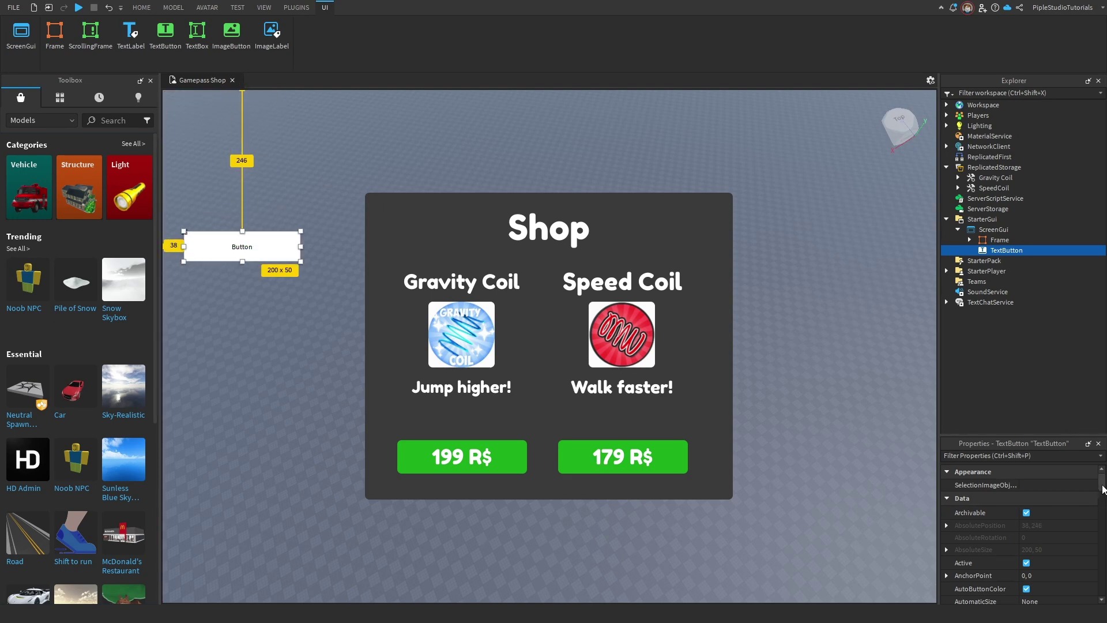
pyautogui.scroll(-10, 1053, 553)
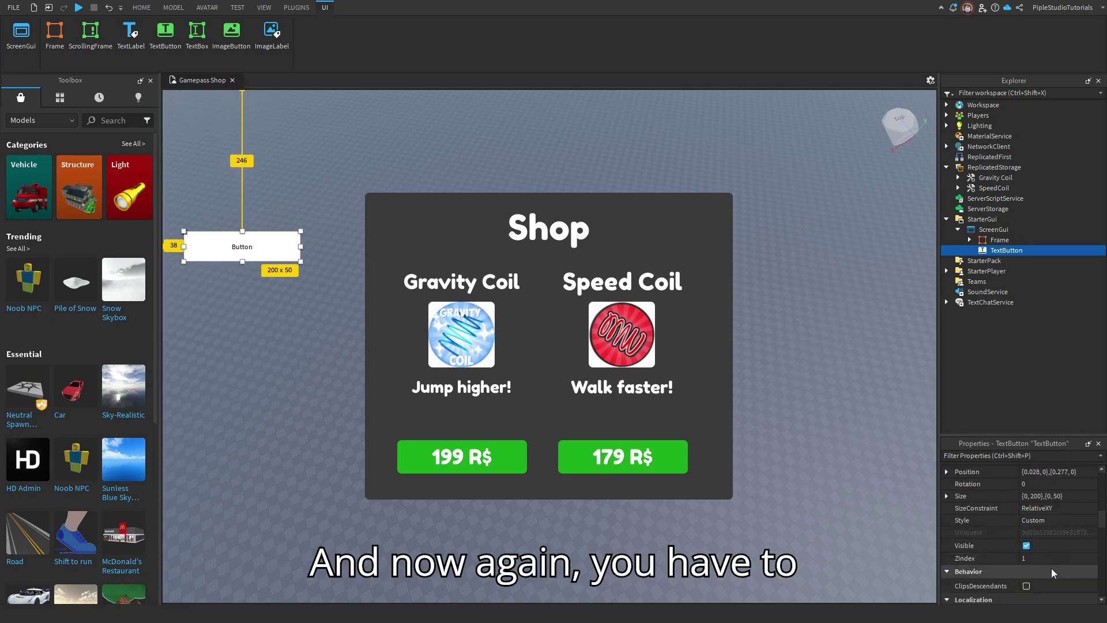
pyautogui.scroll(4, 1053, 573)
# Step: Set the button Size to {0.1,0},{0.1,0} and move it to the left middle
pyautogui.doubleClick(1044, 545)
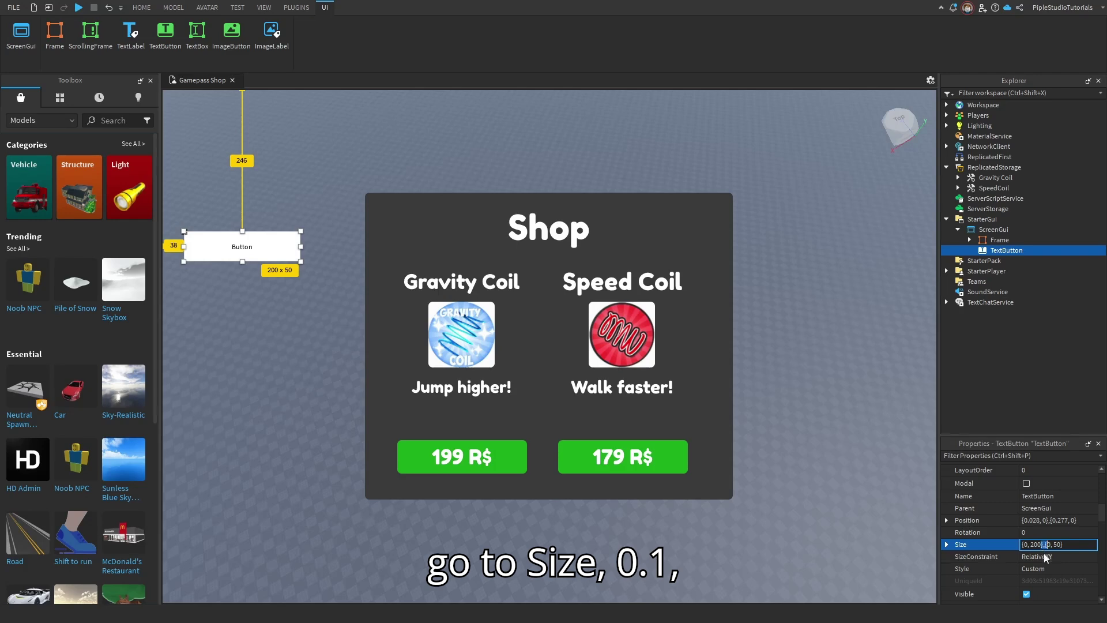
pyautogui.press('Left')
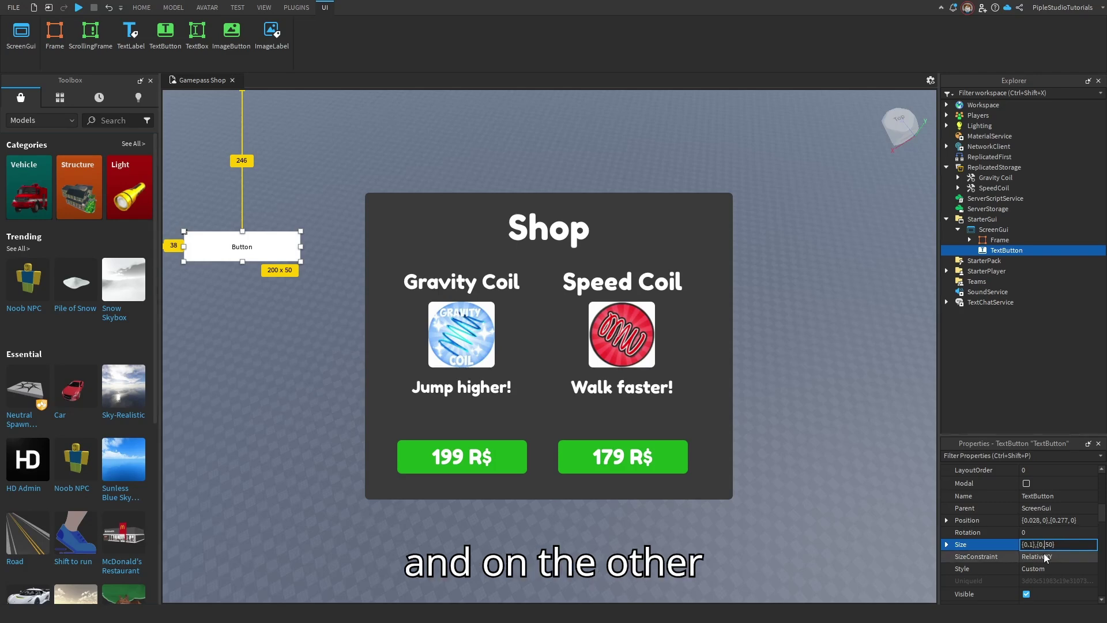
pyautogui.write('1')
pyautogui.press('Return')
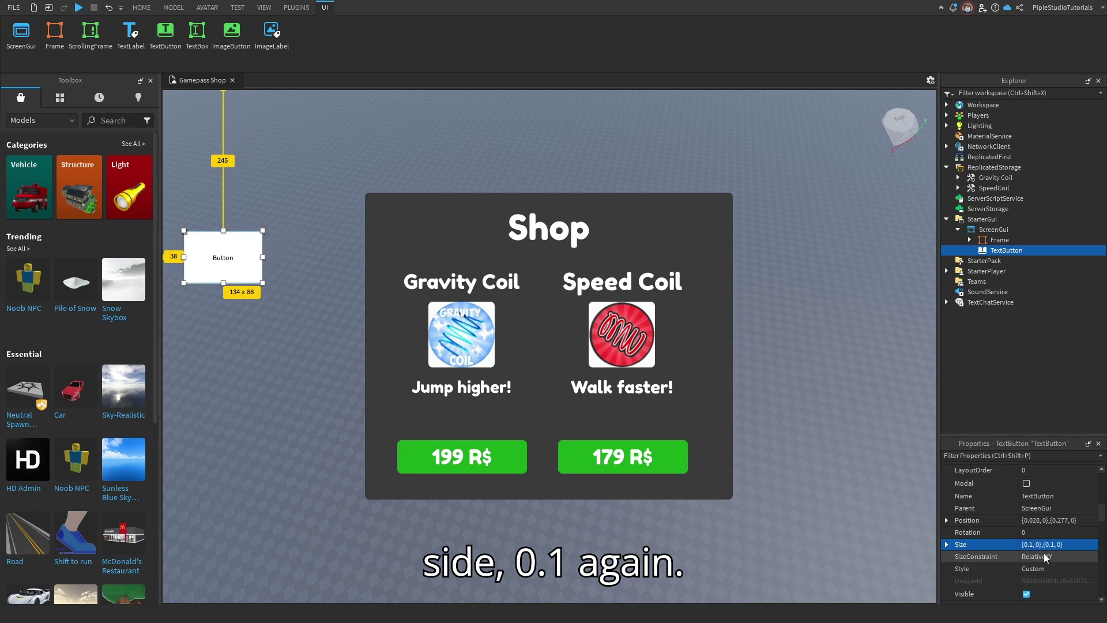
pyautogui.moveTo(223, 346); pyautogui.dragTo(217, 430)
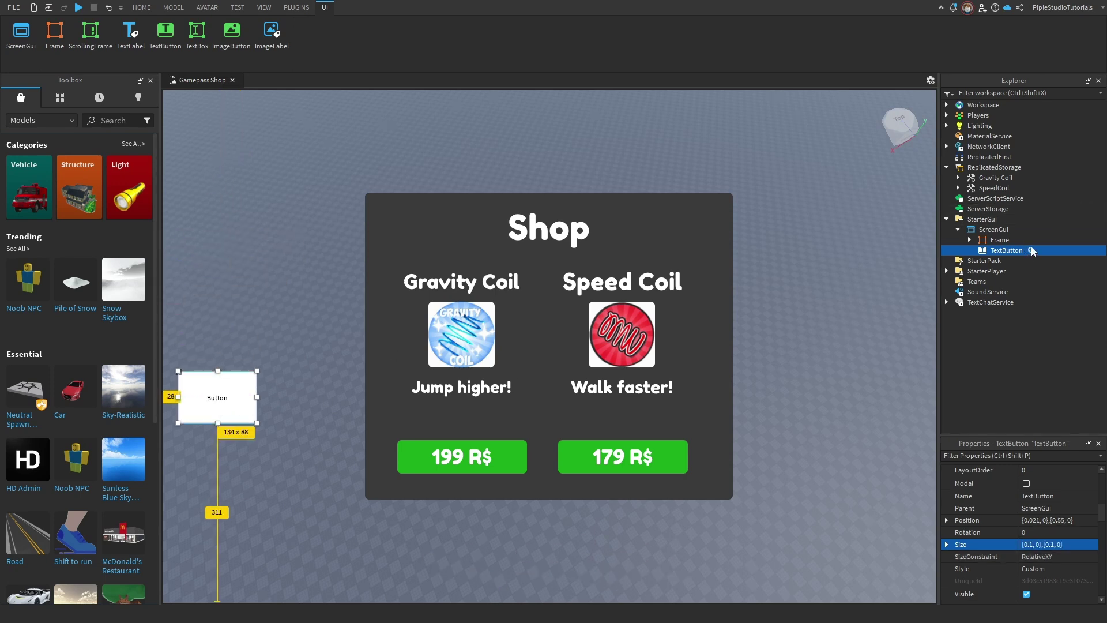
# Step: Add a UICorner and set the button background colour to dark grey 58, 58, 58
pyautogui.click(1029, 250)
pyautogui.press('Return')
pyautogui.scroll(-5, 1066, 524)
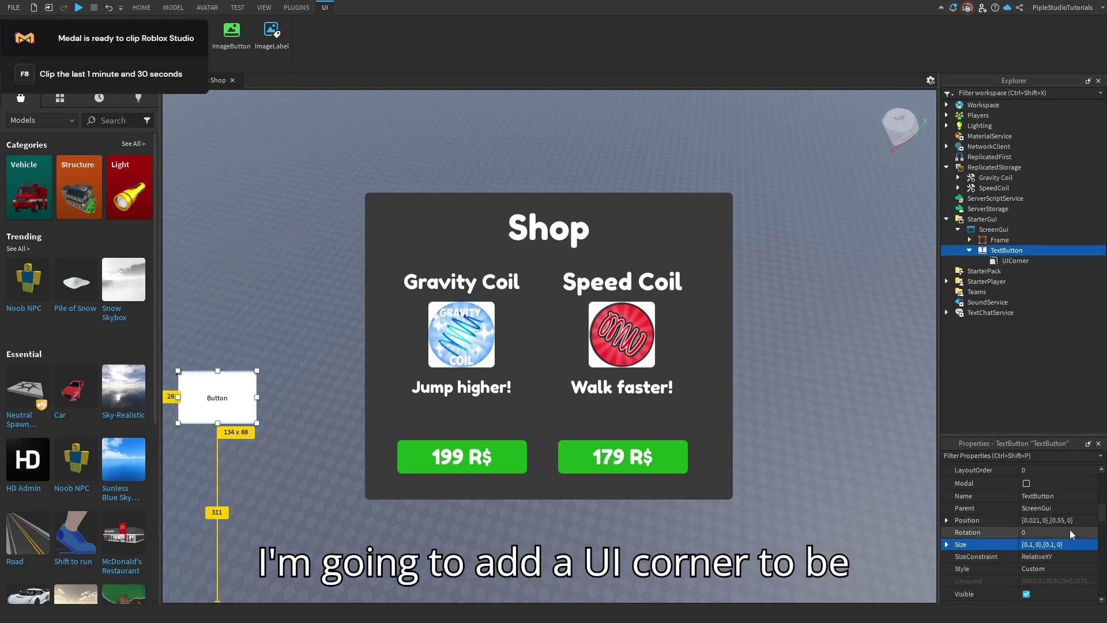
pyautogui.scroll(-4, 1063, 522)
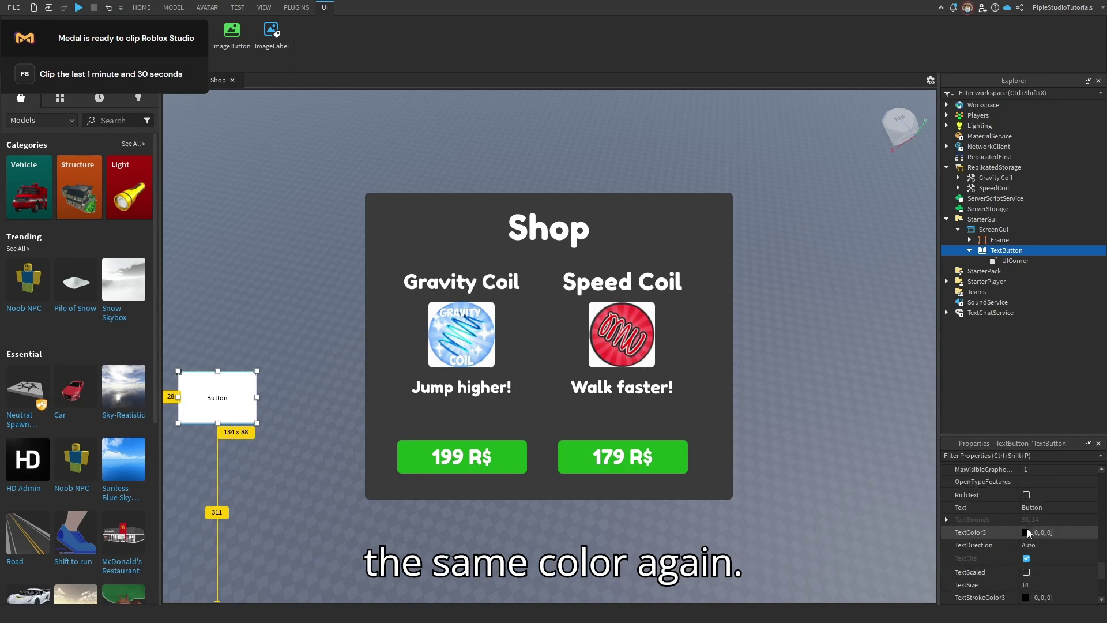
pyautogui.scroll(9, 1026, 534)
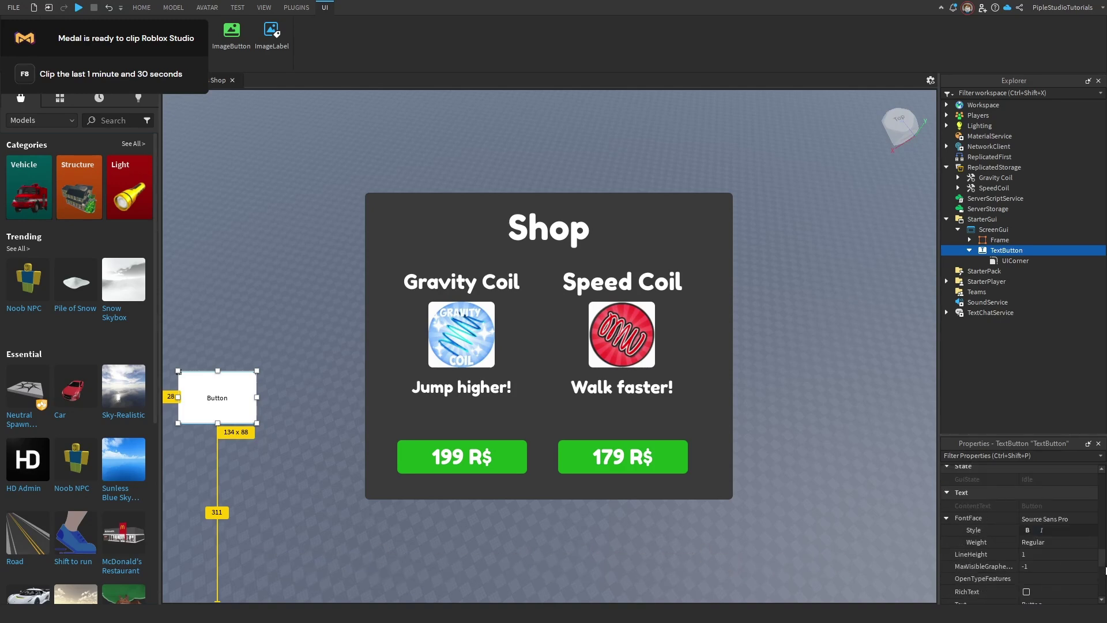
pyautogui.click(1025, 482)
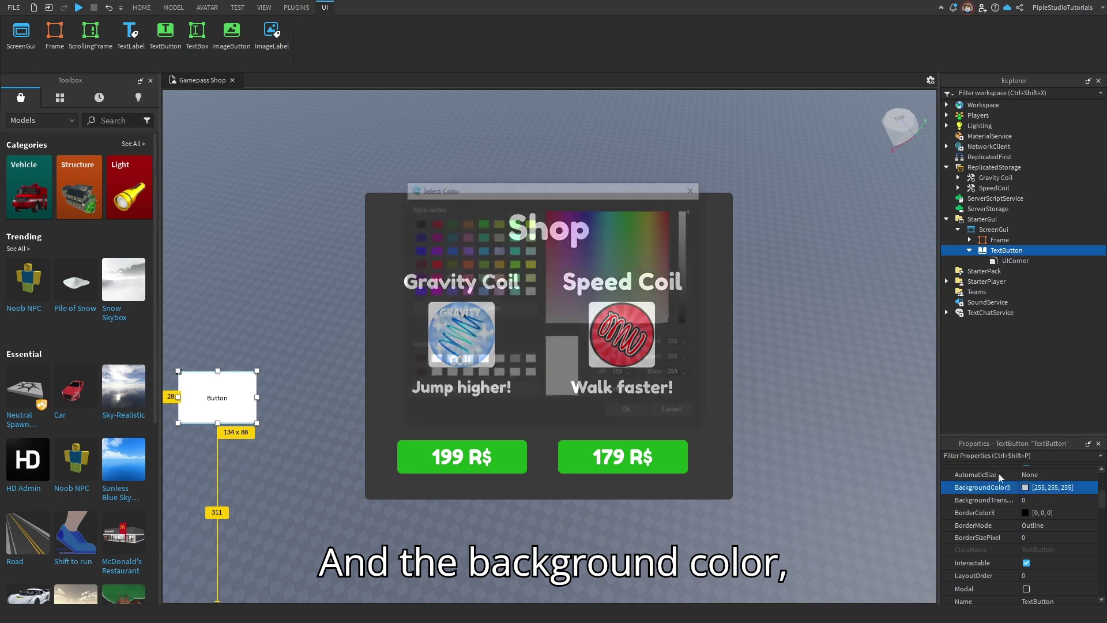
pyautogui.moveTo(687, 276); pyautogui.dragTo(686, 297)
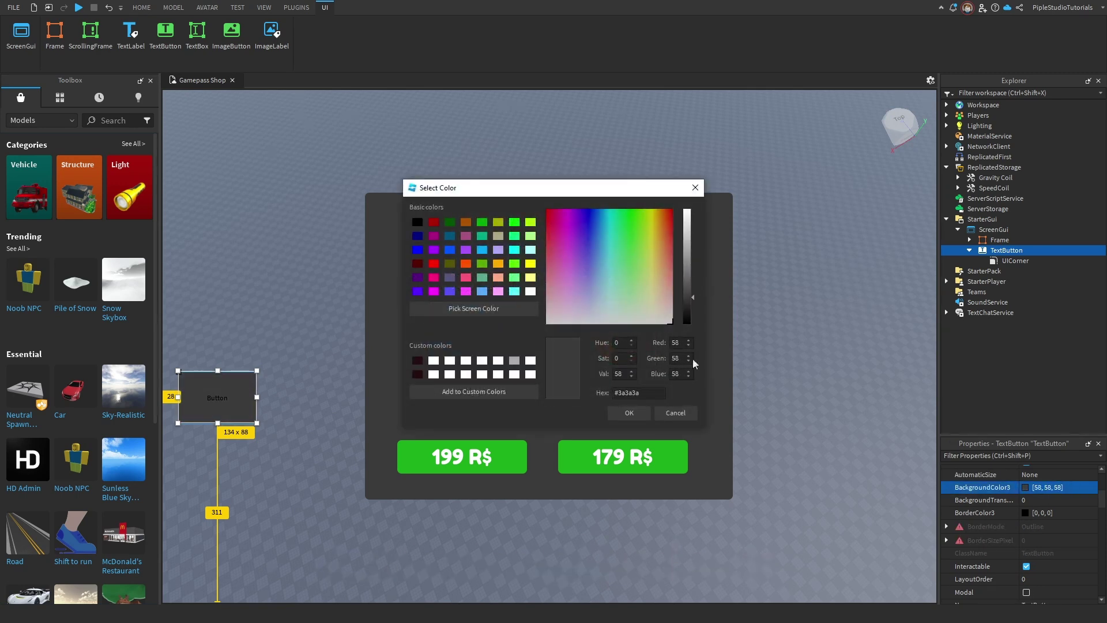
pyautogui.click(628, 412)
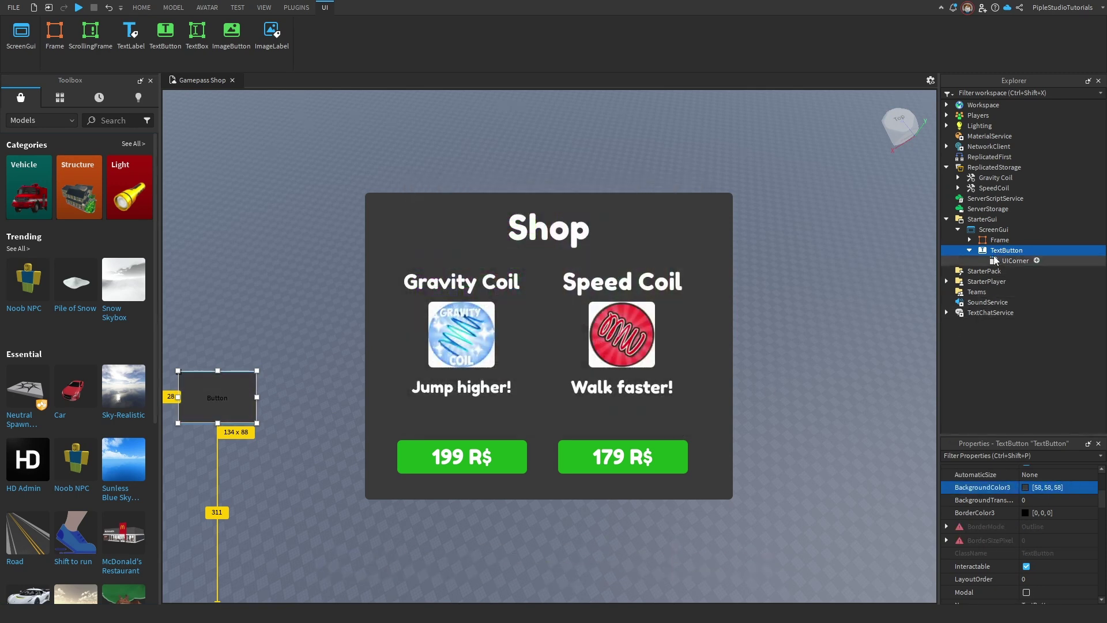
# Step: Clear the button's default Text
pyautogui.scroll(-7, 1060, 519)
pyautogui.scroll(-3, 1060, 520)
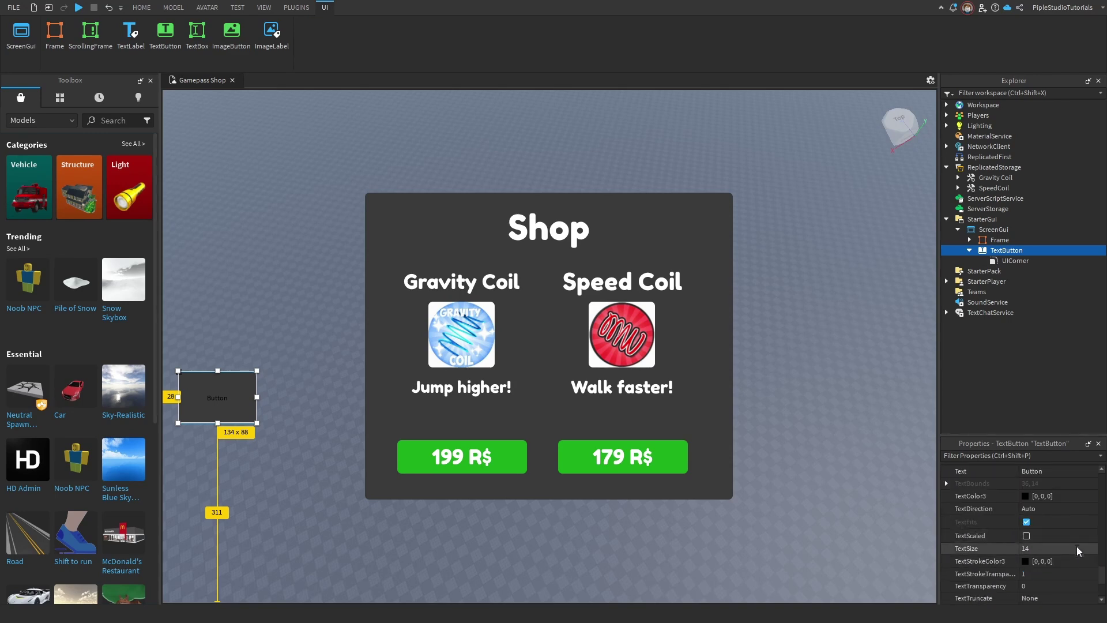
pyautogui.click(1060, 471)
pyautogui.press('BackSpace')
# Step: Insert a TextLabel into the ScreenGui and set its Size to 0.1 by 0.1
pyautogui.click(1016, 229)
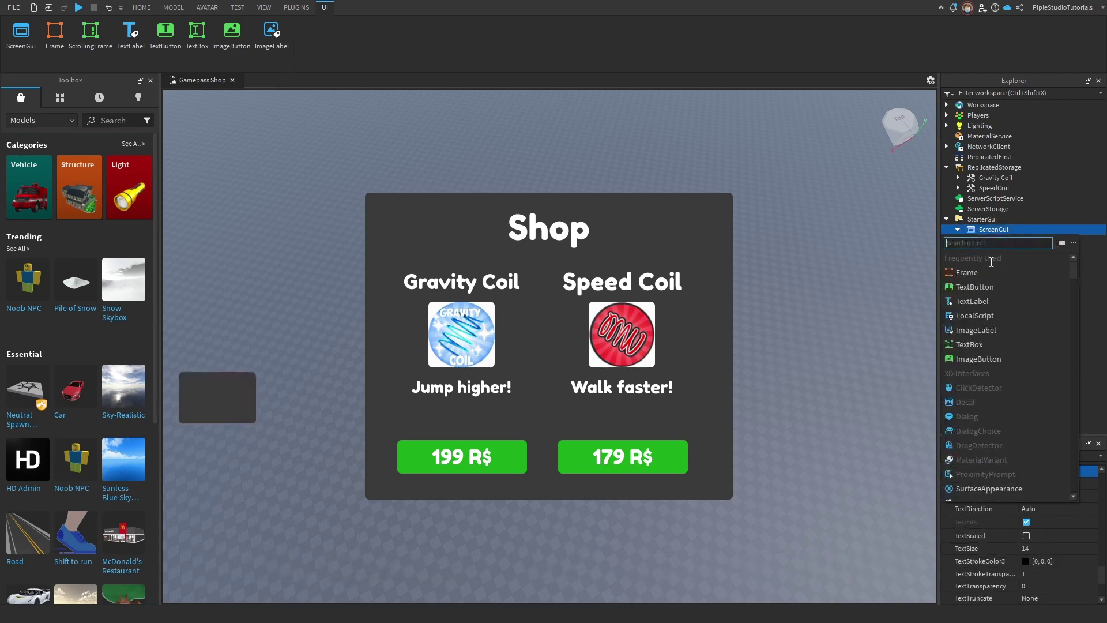
pyautogui.click(978, 298)
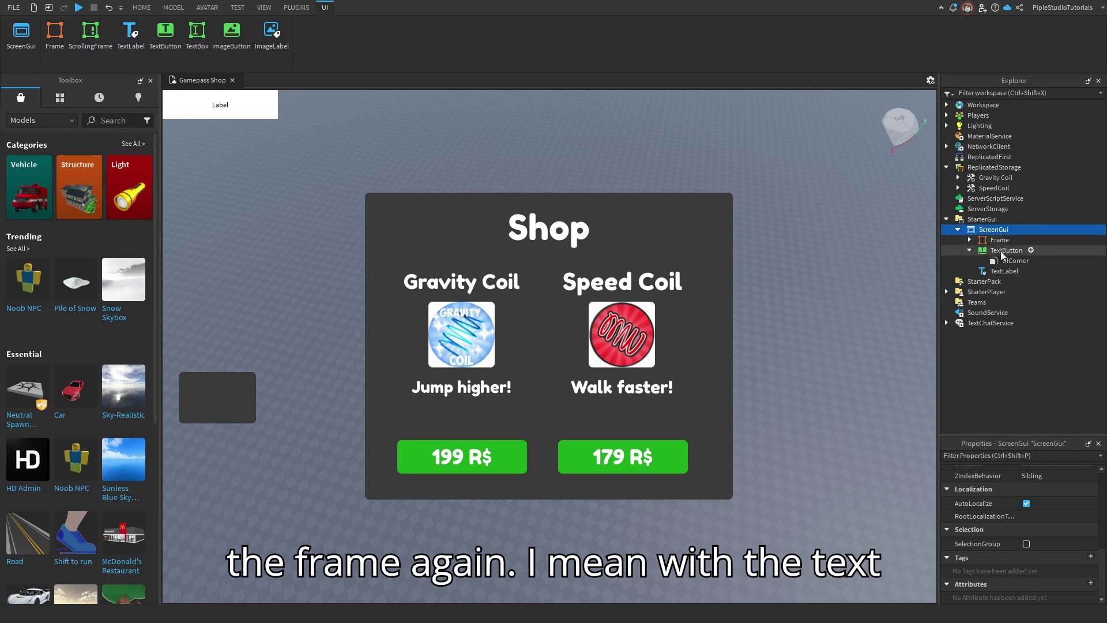
pyautogui.click(1003, 271)
pyautogui.moveTo(230, 107); pyautogui.dragTo(302, 307)
pyautogui.click(1045, 535)
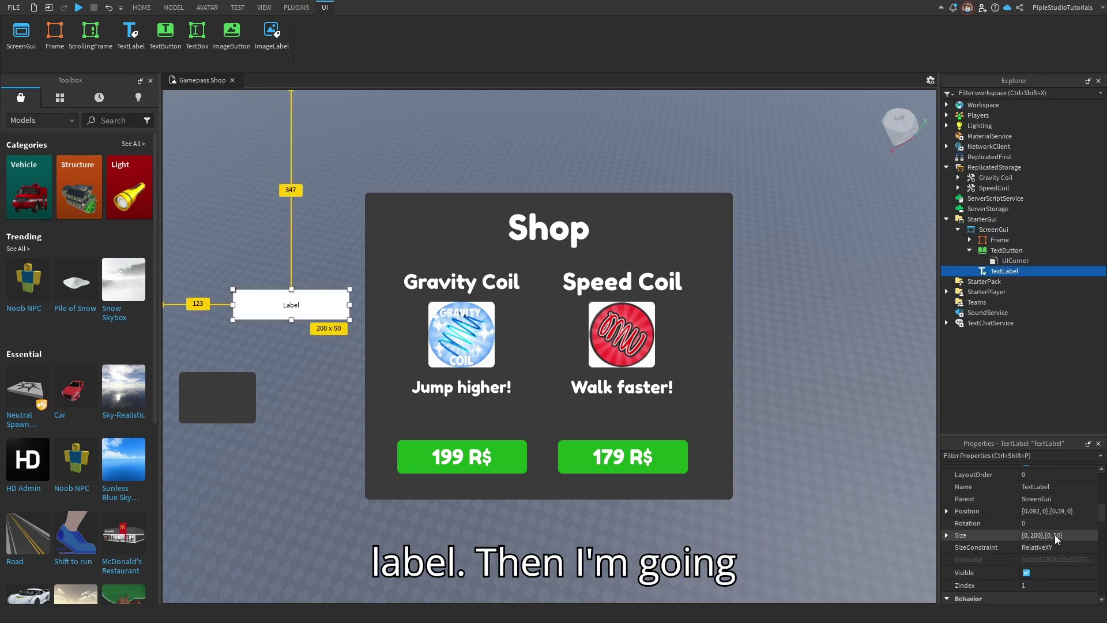
pyautogui.press('BackSpace')
pyautogui.press('BackSpace')
pyautogui.press('BackSpace')
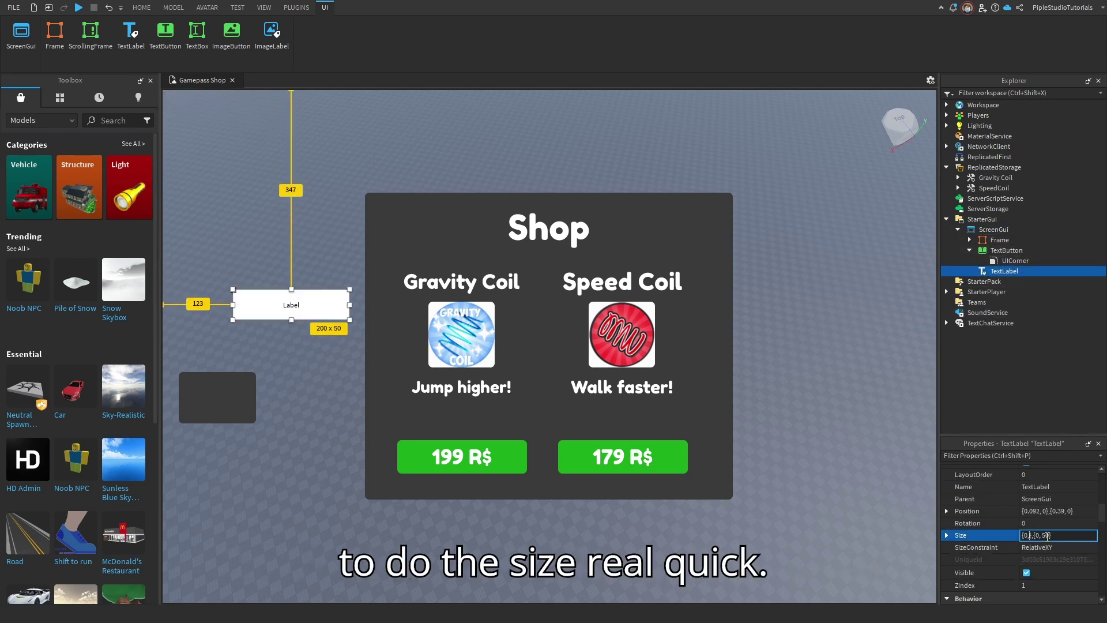
pyautogui.write('1')
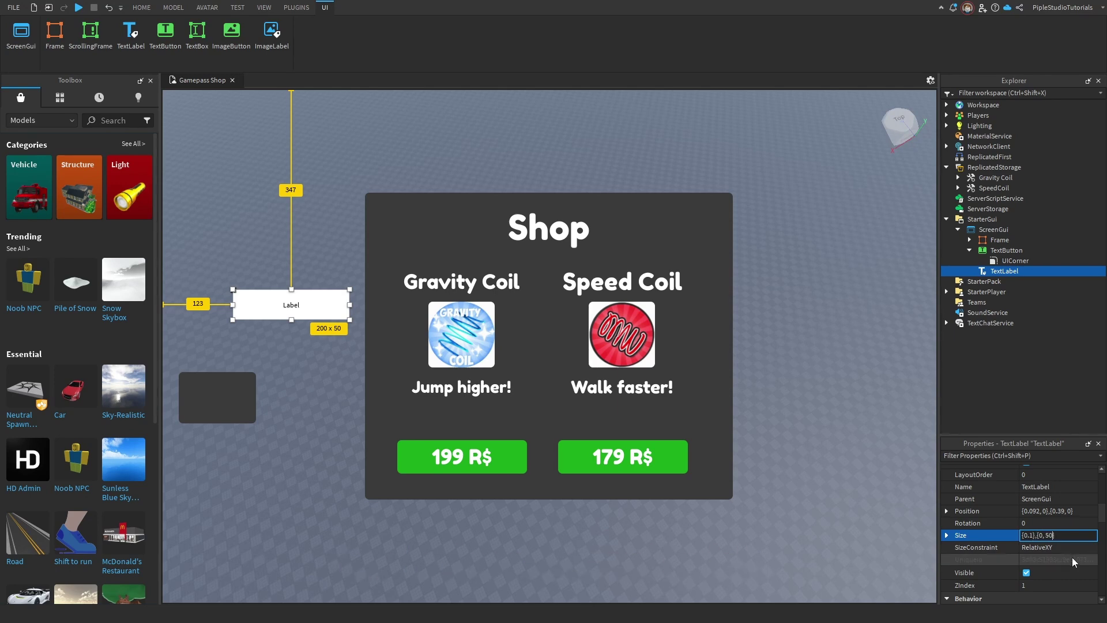
pyautogui.write('.1')
pyautogui.press('Return')
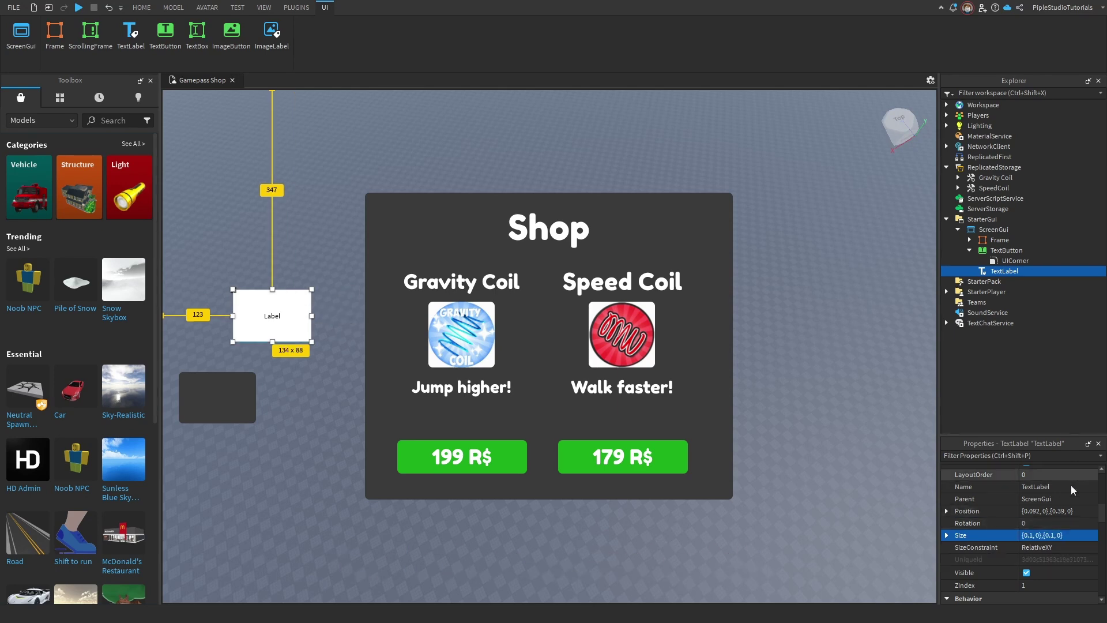
# Step: Make the label background fully transparent and set its font to Fredoka One
pyautogui.moveTo(1101, 524); pyautogui.dragTo(1099, 497)
pyautogui.scroll(1, 1099, 497)
pyautogui.click(1066, 567)
pyautogui.write('1')
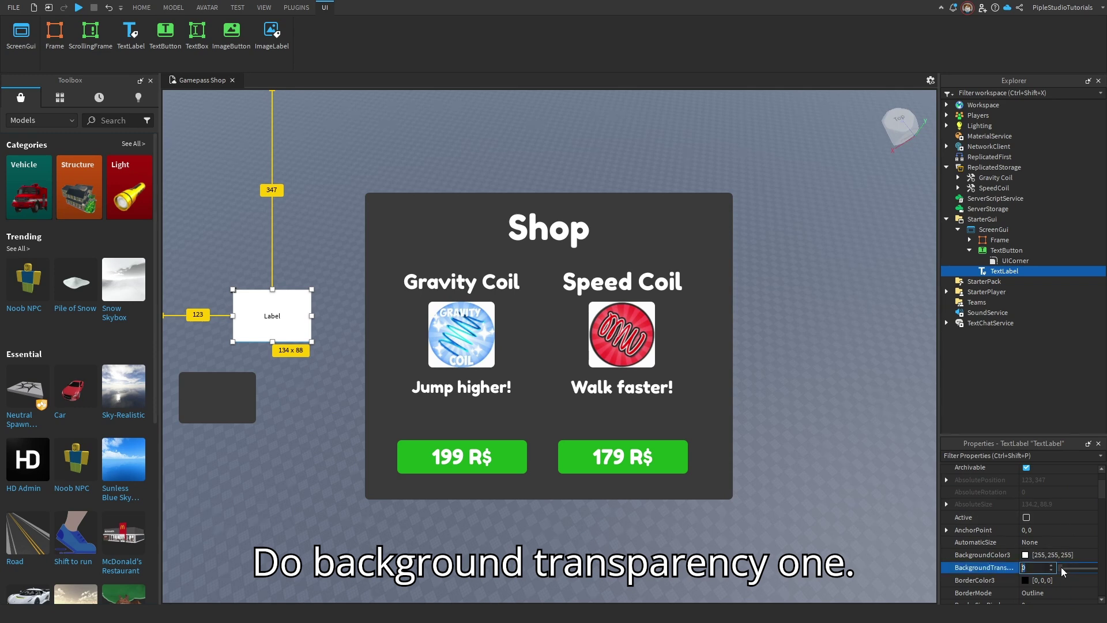
pyautogui.press('Return')
pyautogui.scroll(-10, 1072, 548)
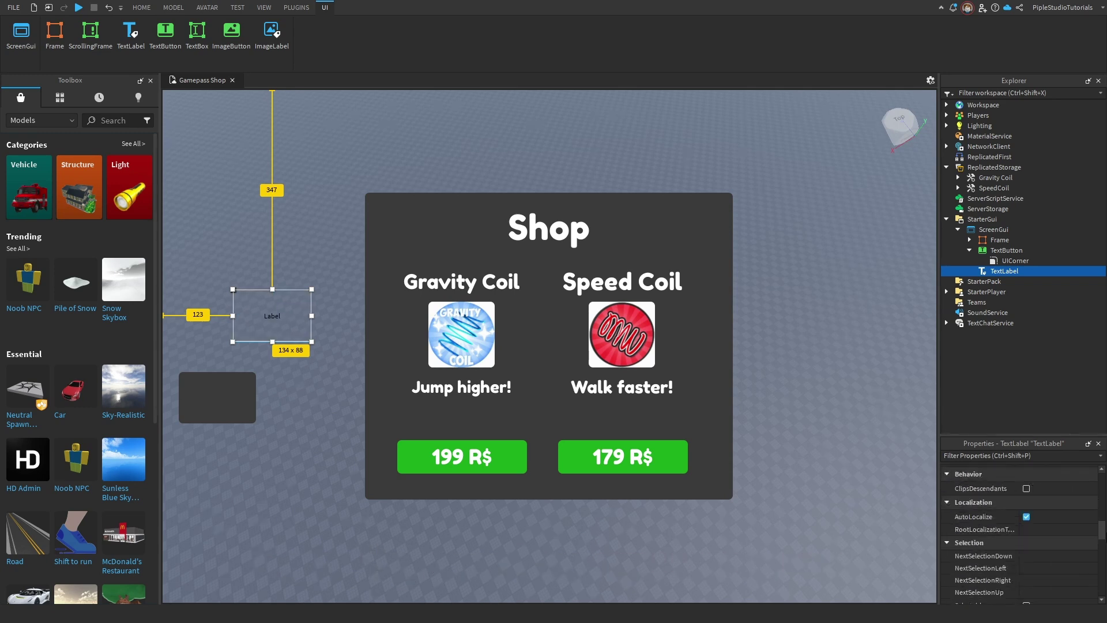
pyautogui.click(1063, 505)
pyautogui.click(1062, 505)
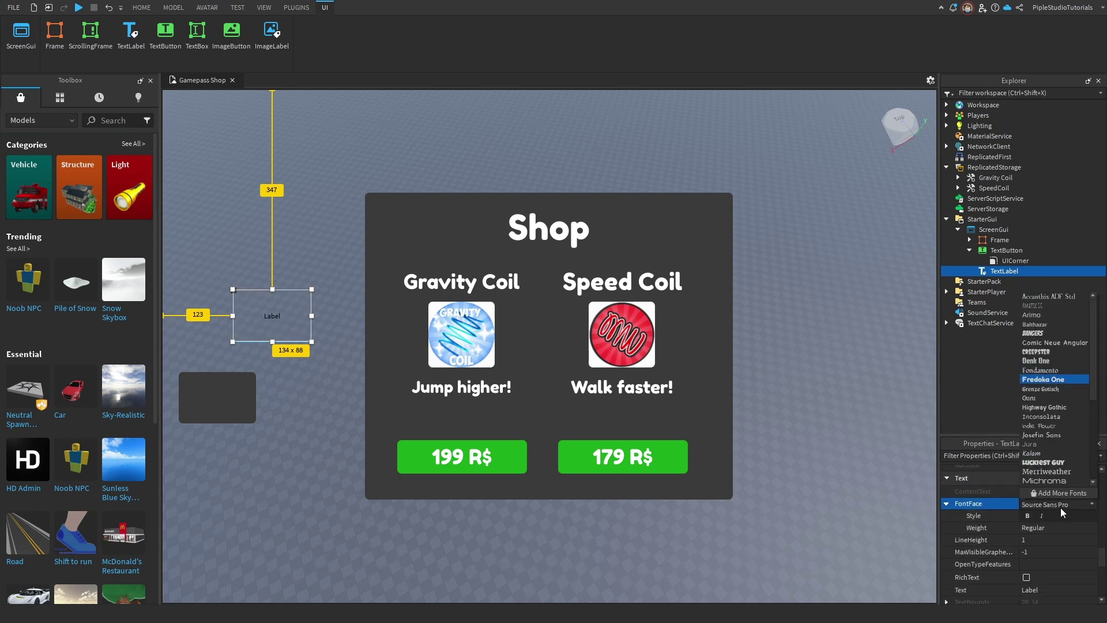
pyautogui.click(1043, 378)
# Step: Set the label text to Shop and move it onto the dark grey button
pyautogui.scroll(-3, 1103, 560)
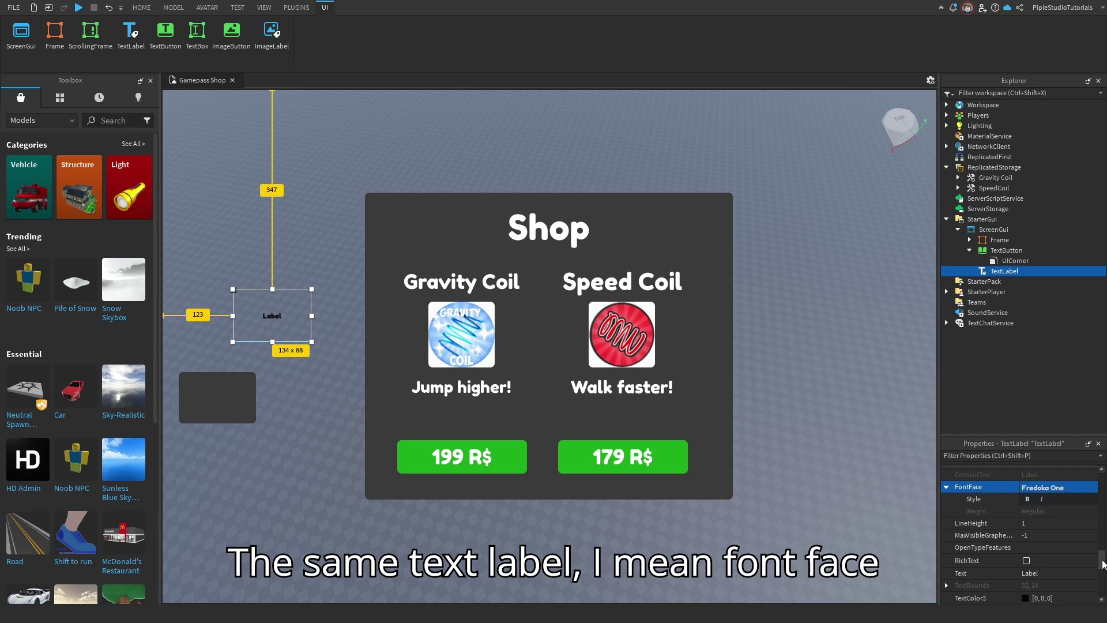
pyautogui.click(1068, 532)
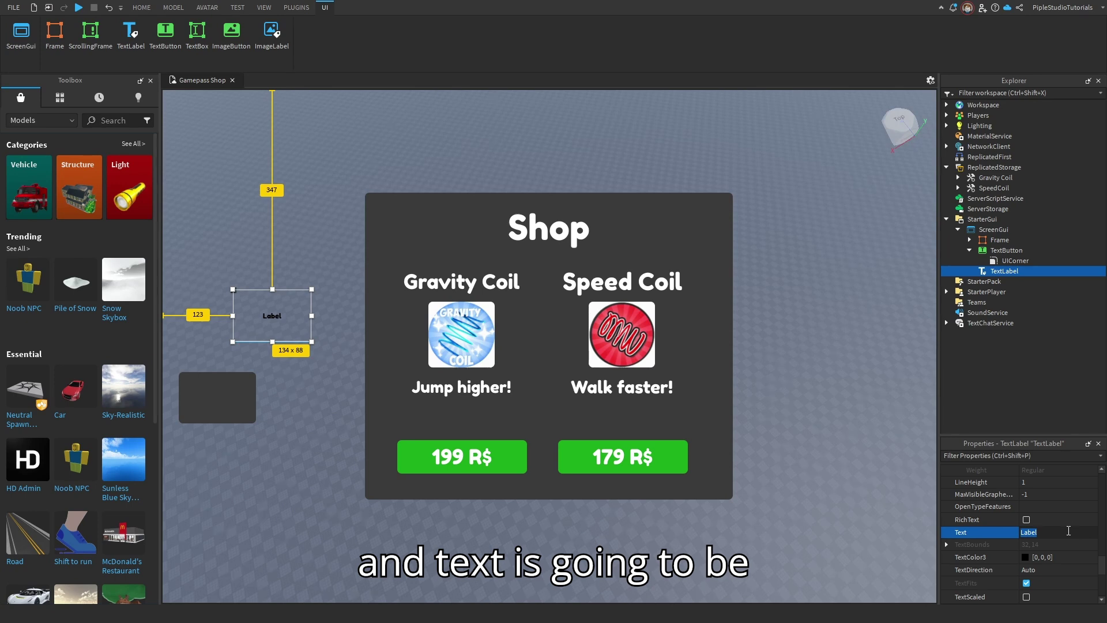
pyautogui.write('Sh')
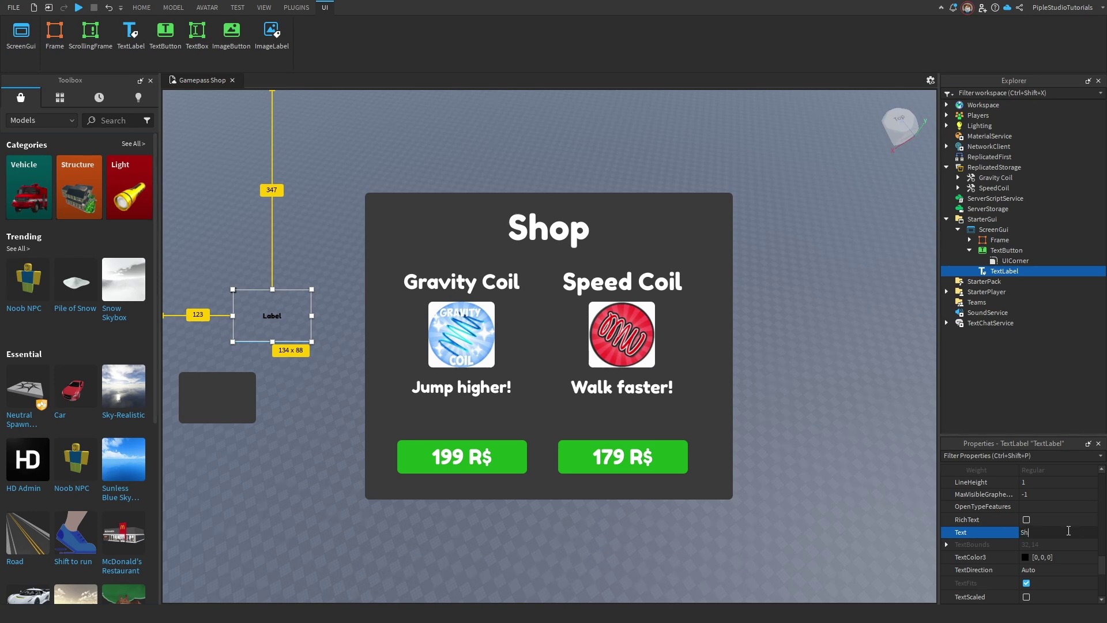
pyautogui.write('op')
pyautogui.press('Return')
pyautogui.moveTo(264, 321); pyautogui.dragTo(216, 395)
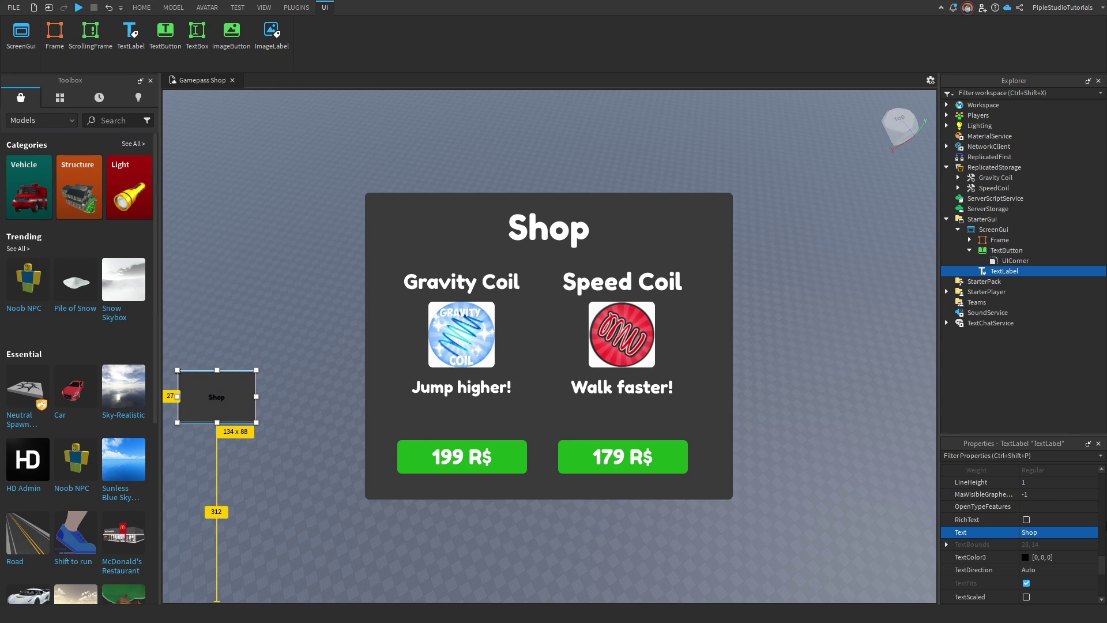
# Step: Make the Shop text white and scaled, then resize it to 94 by 52 inside the button
pyautogui.click(1026, 557)
pyautogui.moveTo(686, 296); pyautogui.dragTo(686, 211)
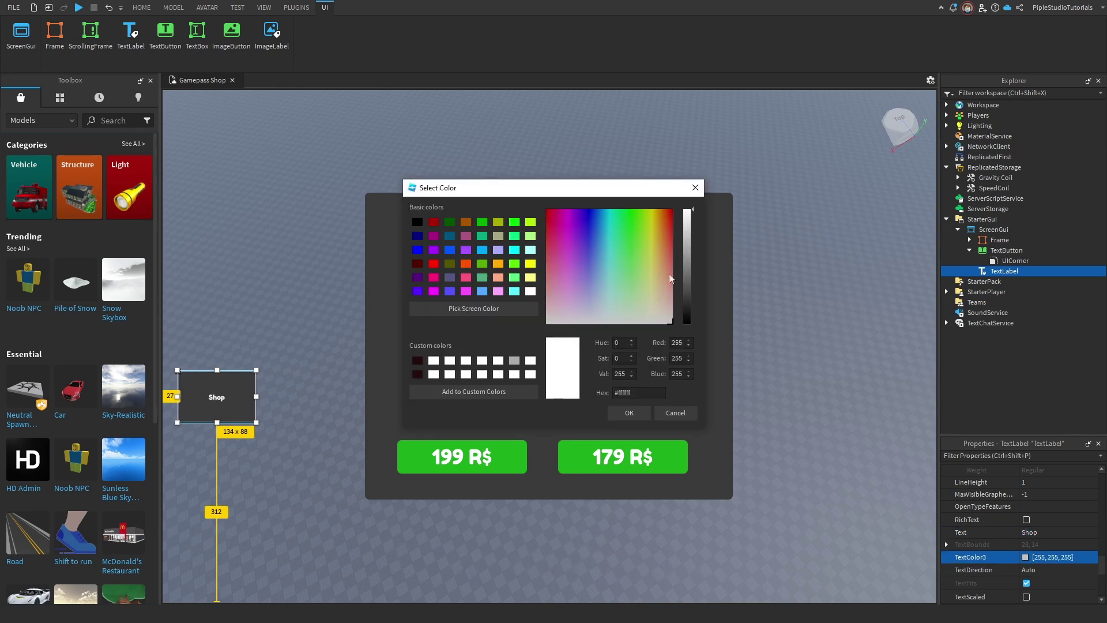
pyautogui.click(626, 412)
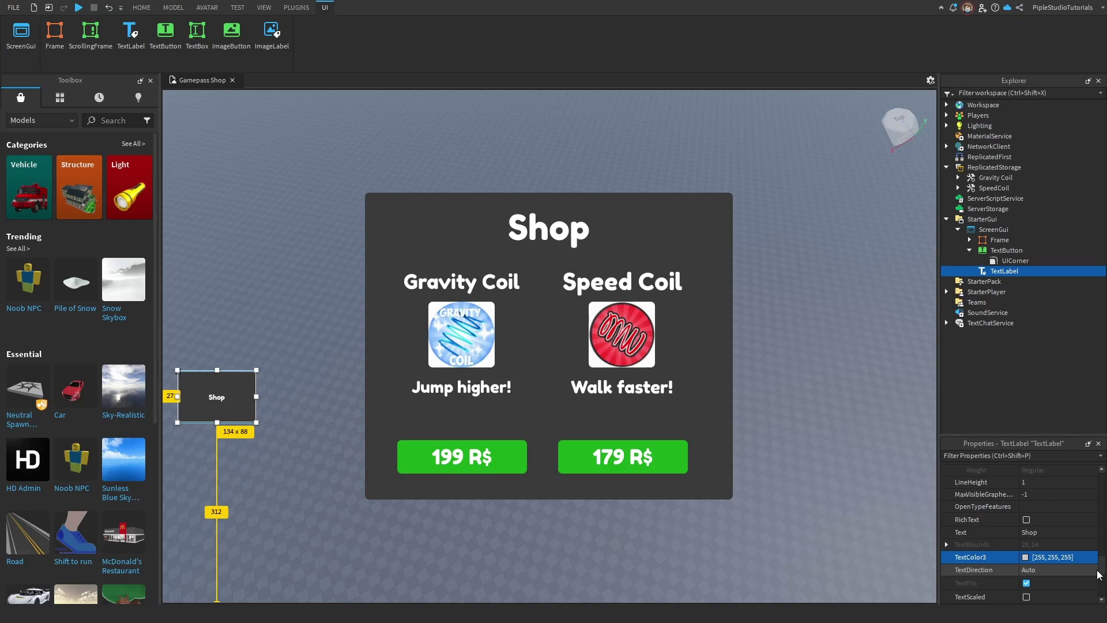
pyautogui.click(1026, 597)
pyautogui.scroll(-3, 1030, 600)
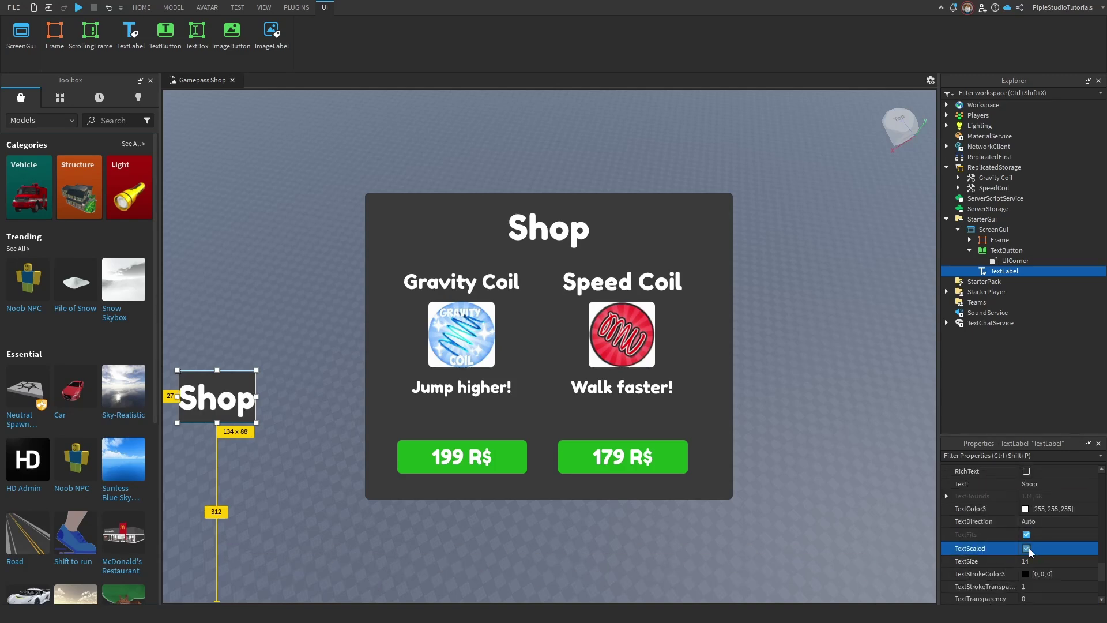
pyautogui.moveTo(256, 422); pyautogui.dragTo(230, 406)
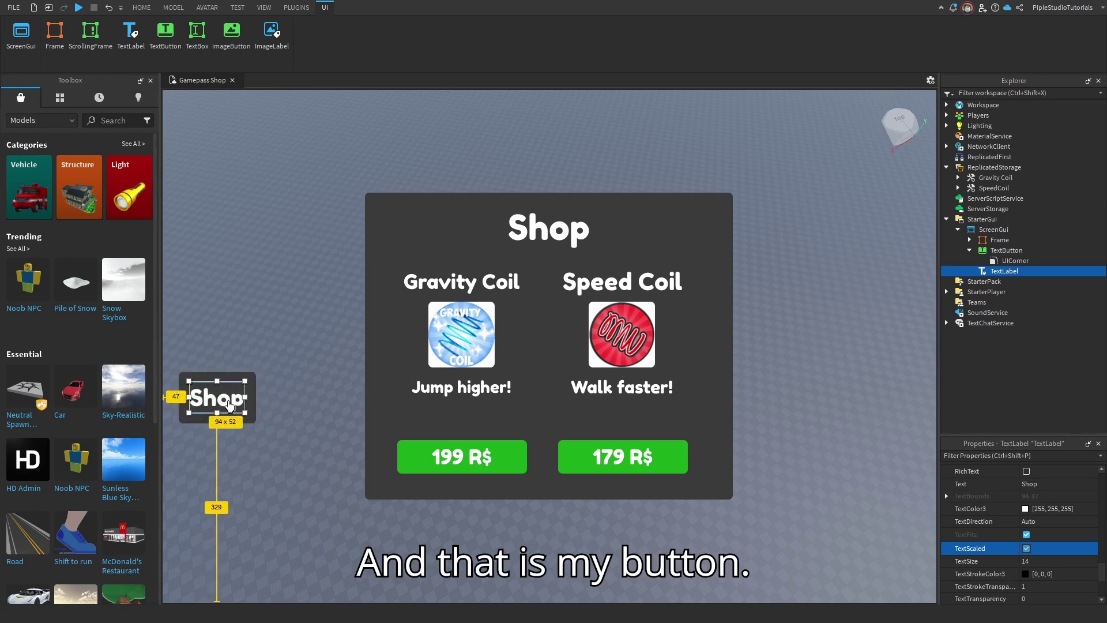
pyautogui.click(277, 412)
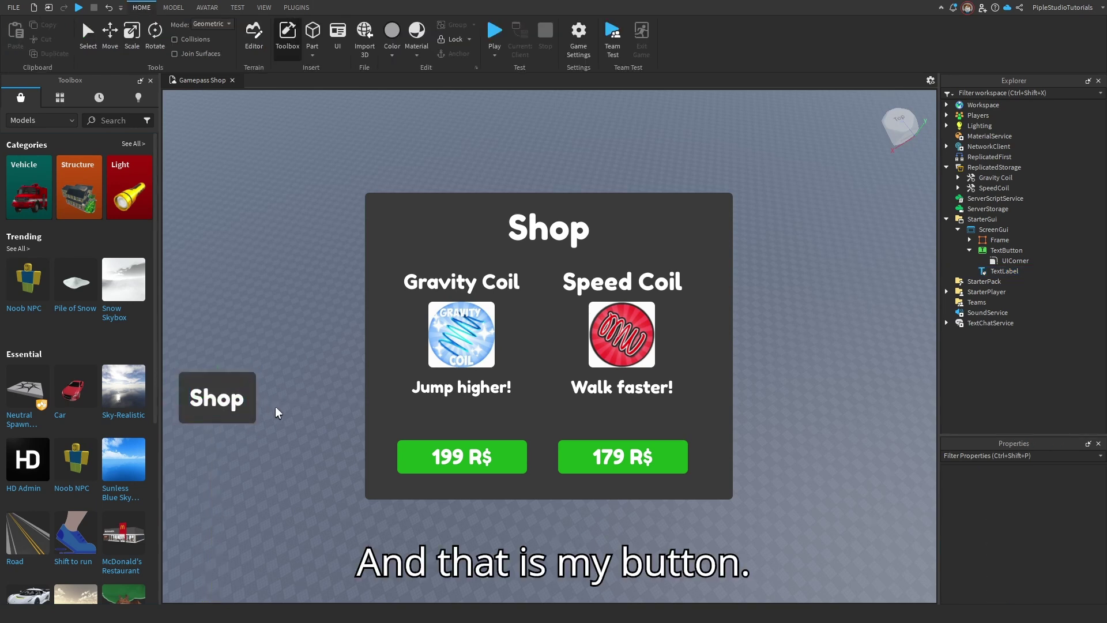
# Step: Add a LocalScript to the Shop button and replace its print line with the pasted Frame toggle script
pyautogui.click(1006, 252)
pyautogui.click(1031, 250)
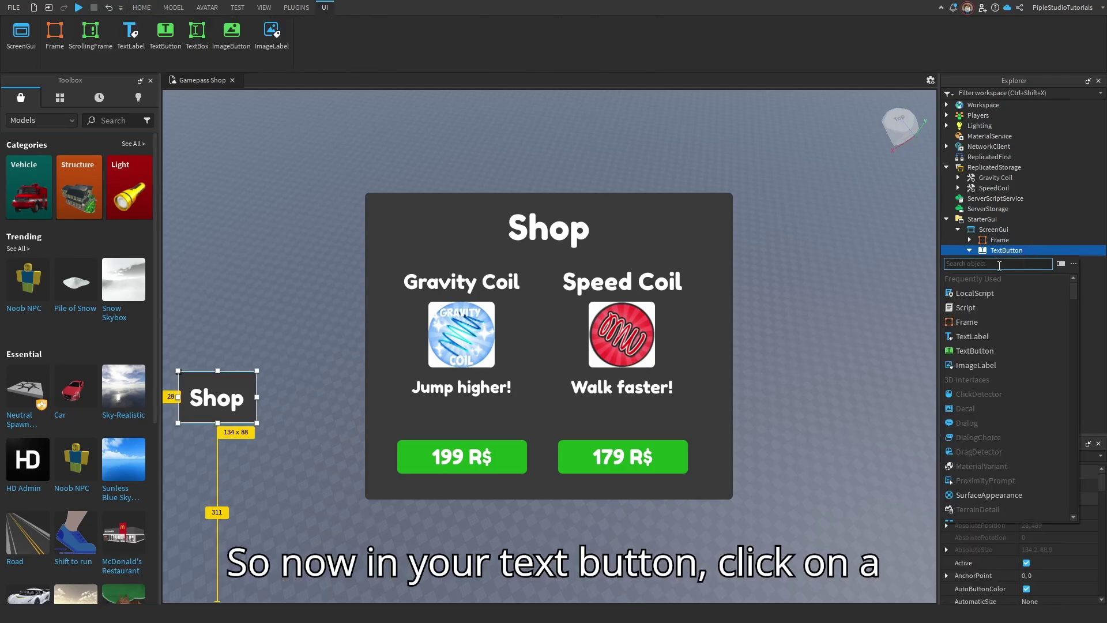
pyautogui.click(971, 293)
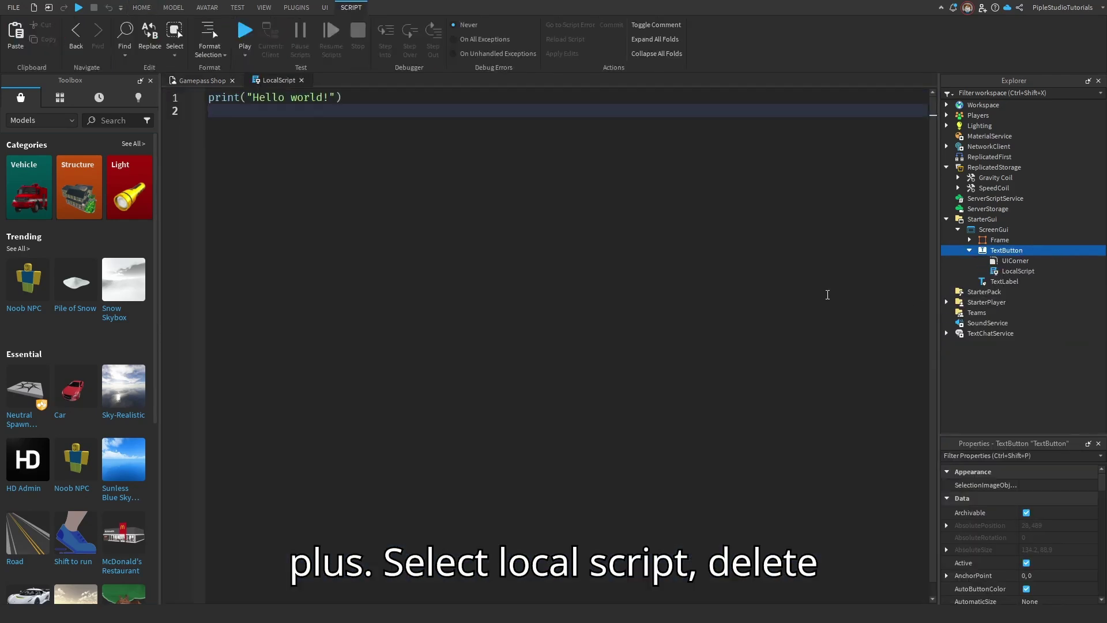
pyautogui.hotkey('ctrl', 'a')
pyautogui.press('BackSpace')
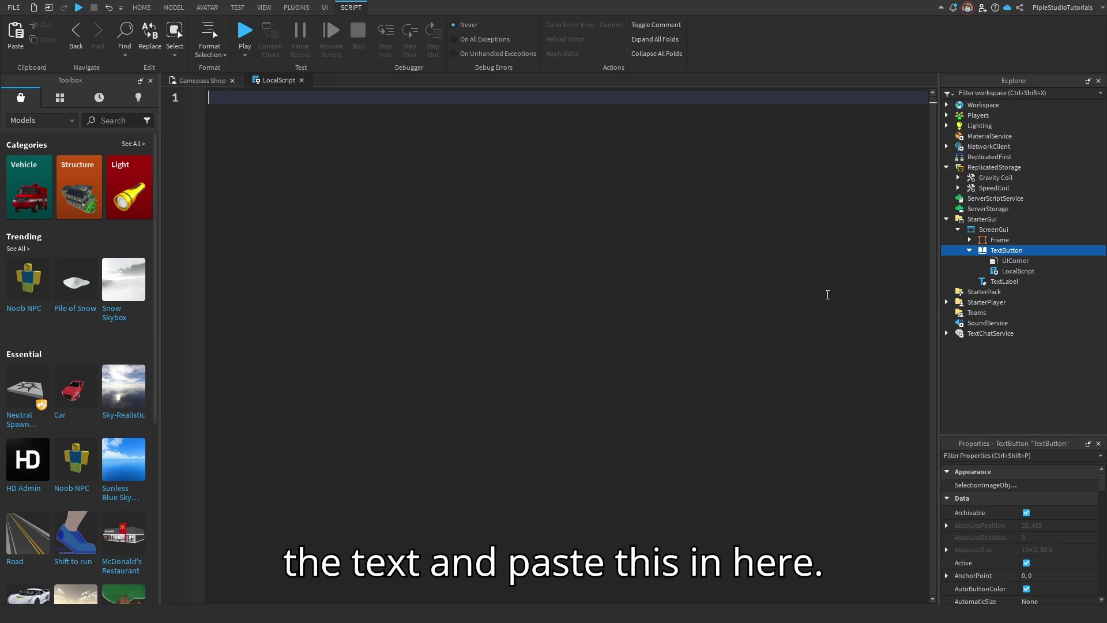
pyautogui.write('local button = script.Parent local frame = button.Parent:FindFirstChild("Frame")  button.MouseButton1Click:Connect(function() \tif frame then \t\tframe.Visible = not frame.Visible \tend end)')
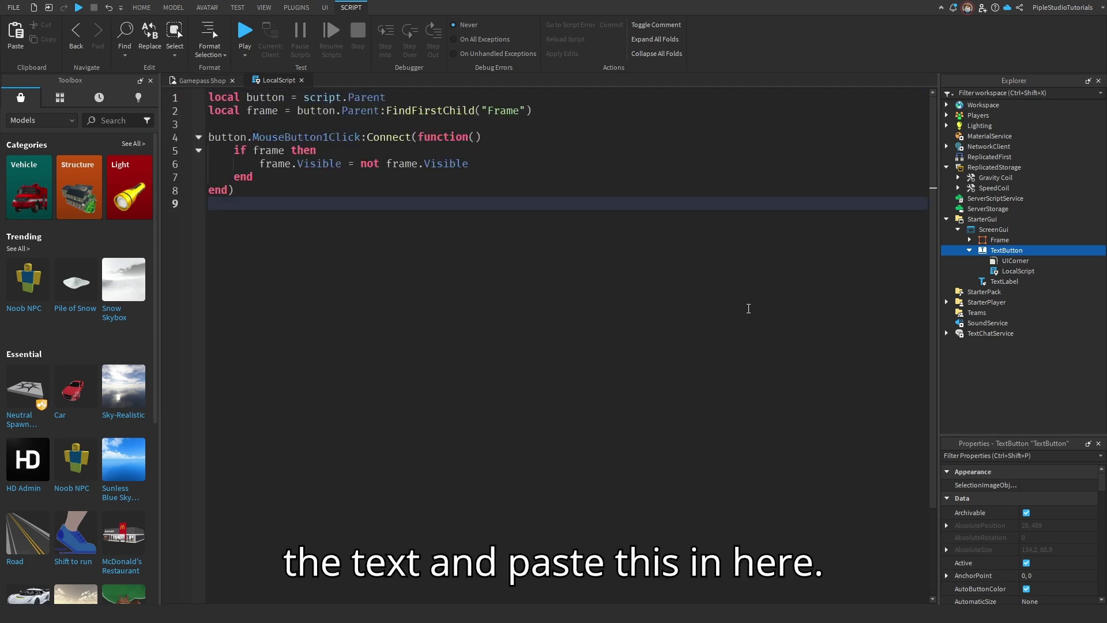
pyautogui.hotkey('ctrl', 'a')
pyautogui.click(600, 342)
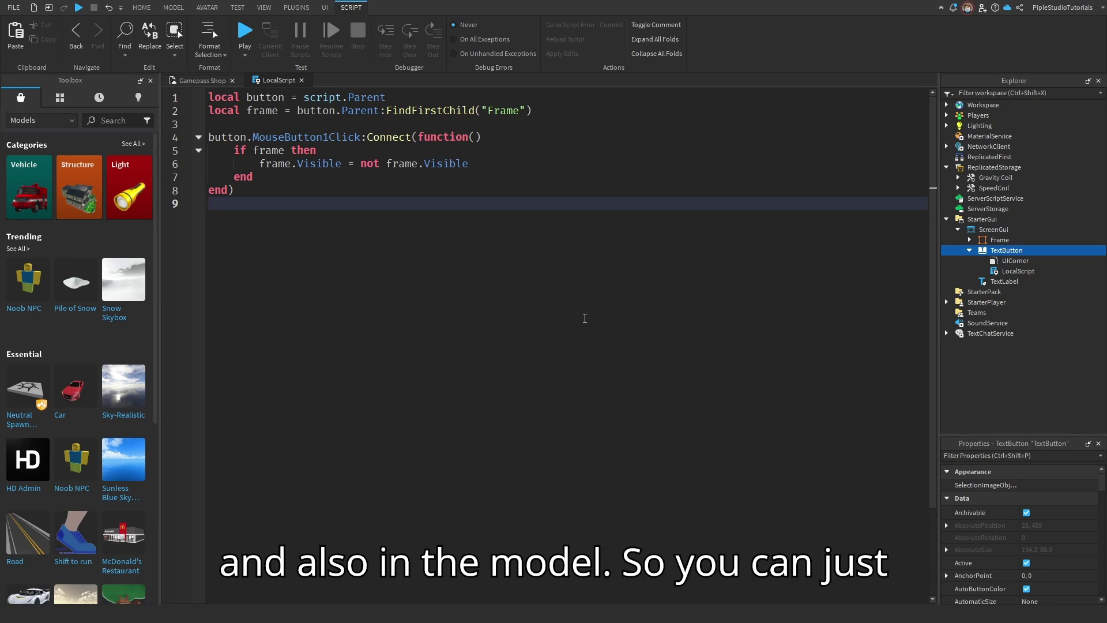
pyautogui.click(199, 80)
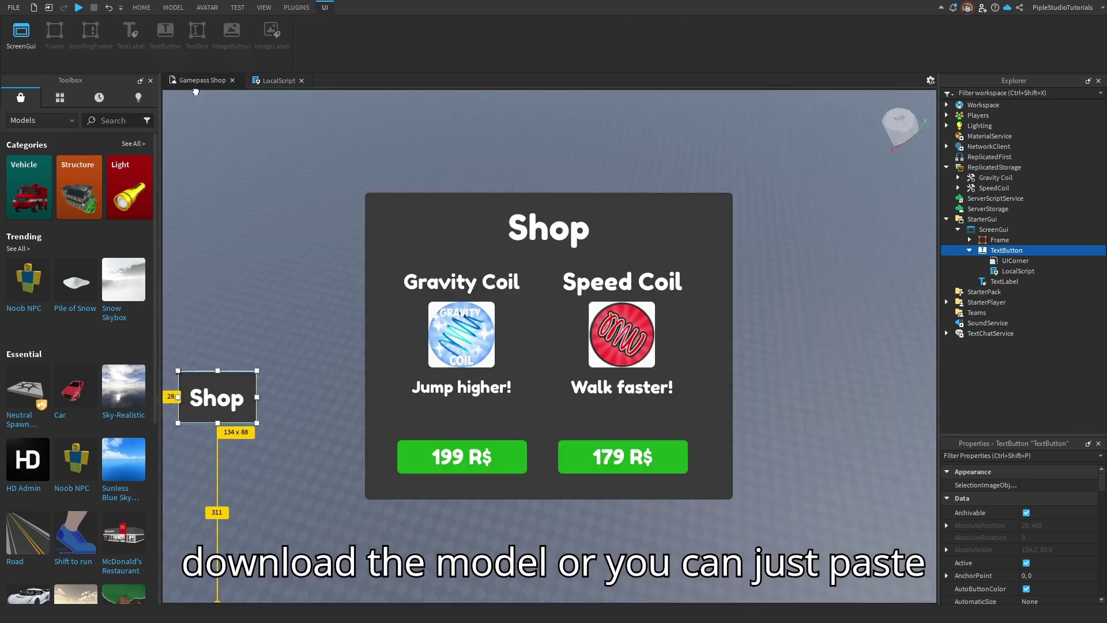
# Step: Uncheck the shop Frame's Visible property, then start Play
pyautogui.click(297, 311)
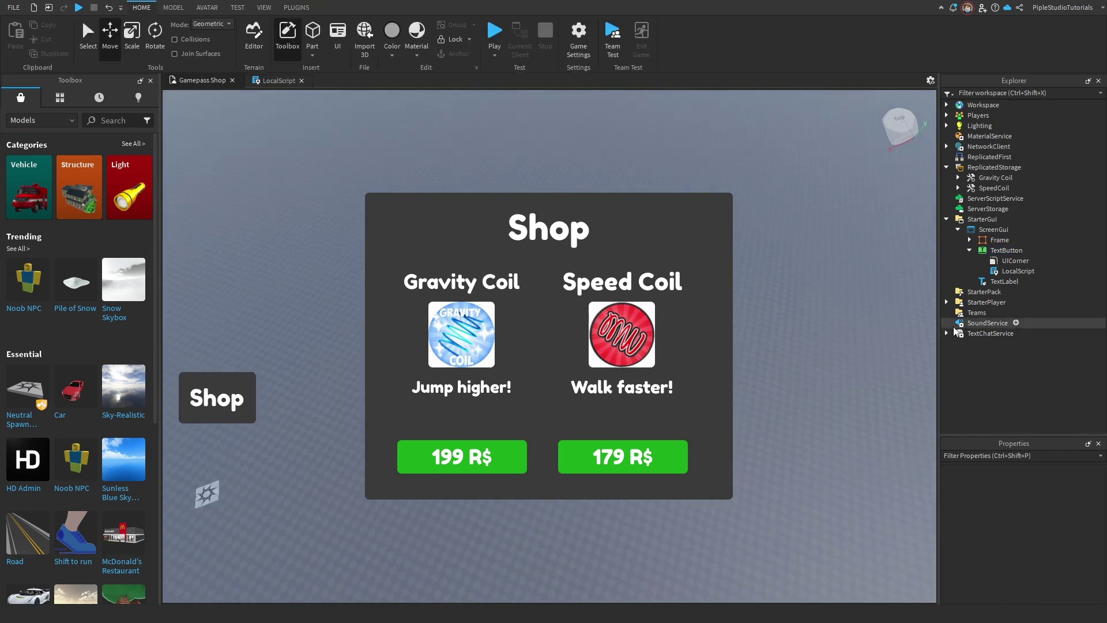
pyautogui.click(997, 250)
pyautogui.click(997, 241)
pyautogui.scroll(-5, 954, 529)
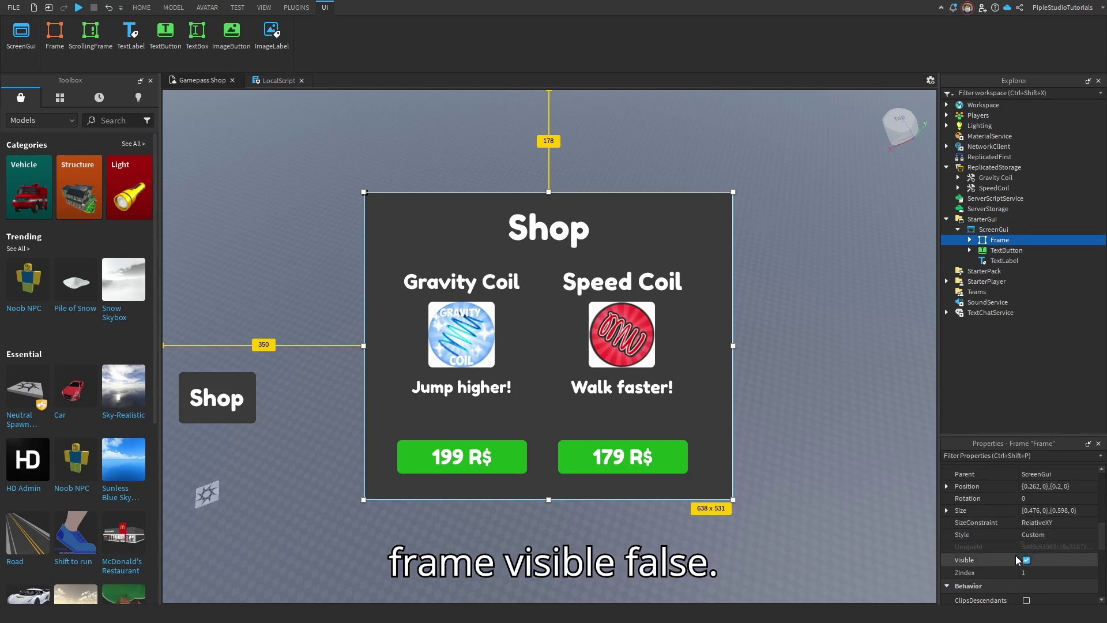
pyautogui.click(1026, 560)
pyautogui.click(857, 491)
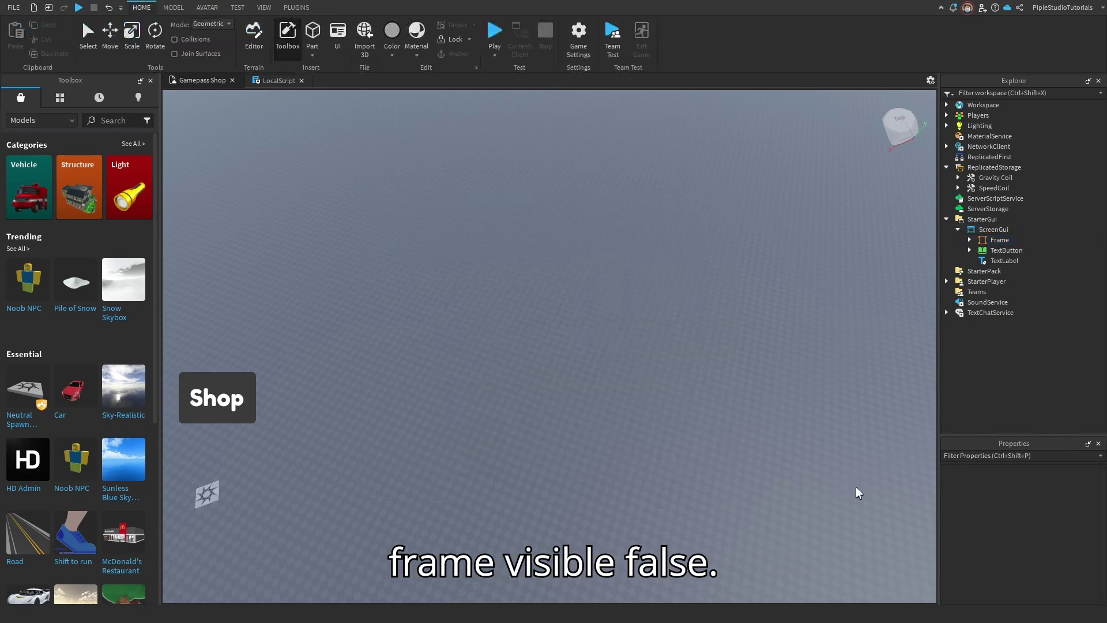
pyautogui.click(494, 32)
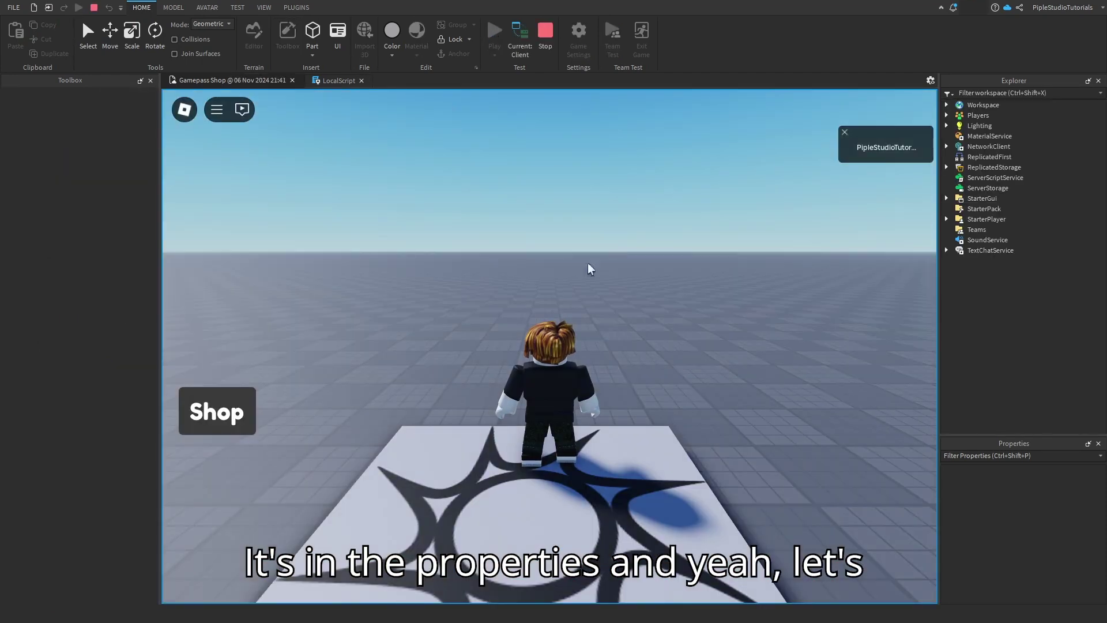
# Step: In the play test, buy the Speed Coil for 179 R$ from the Shop panel, then close it
pyautogui.press('a')
pyautogui.click(71, 414)
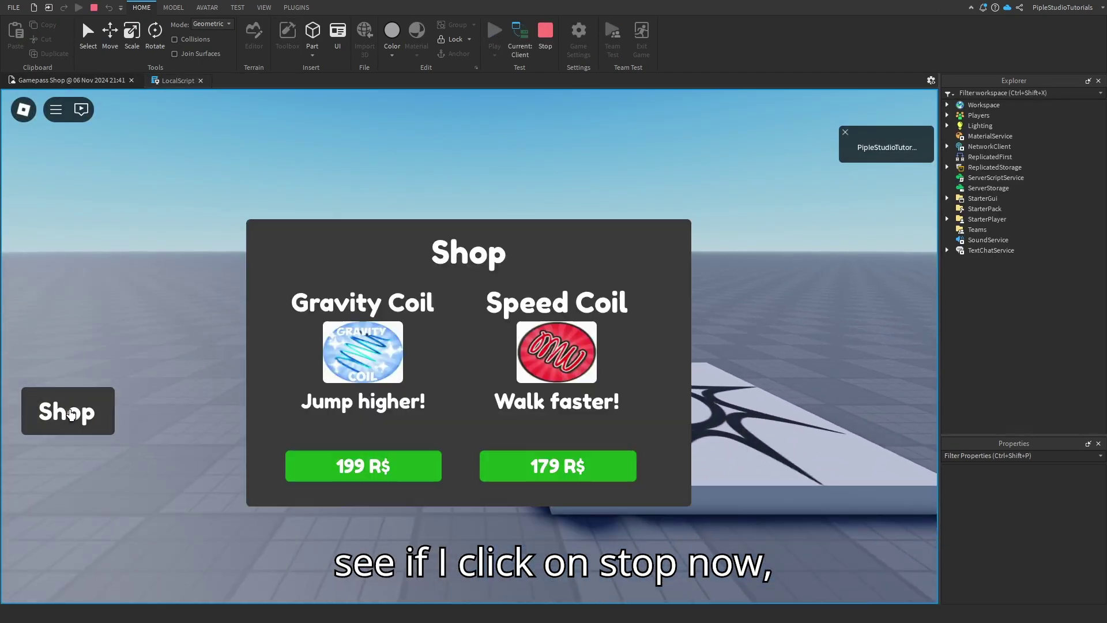
pyautogui.click(70, 414)
pyautogui.click(70, 413)
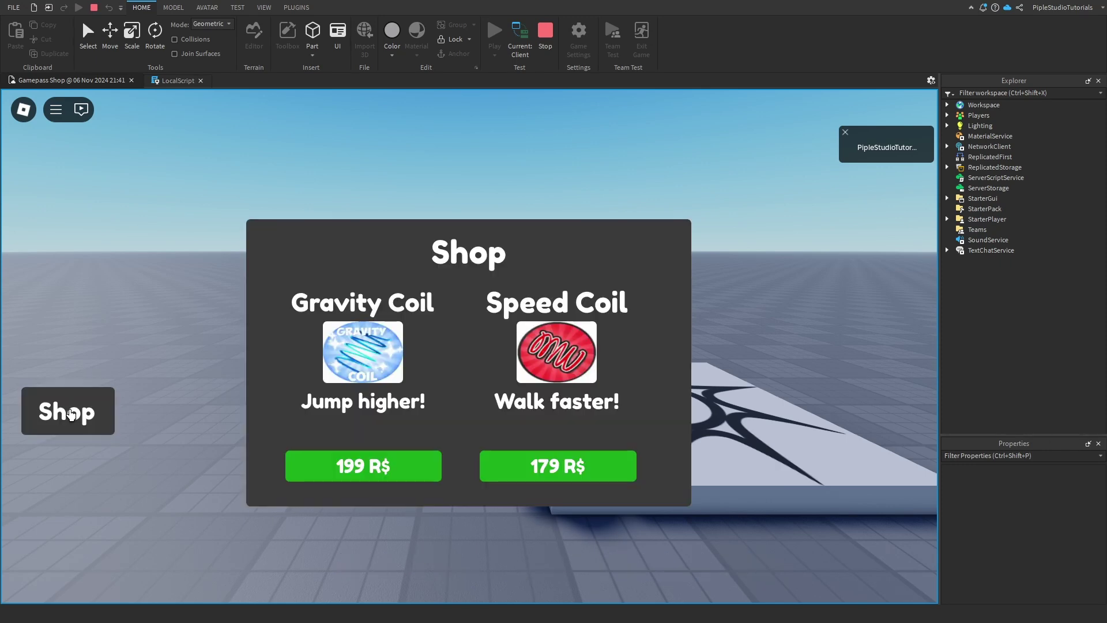
pyautogui.click(553, 466)
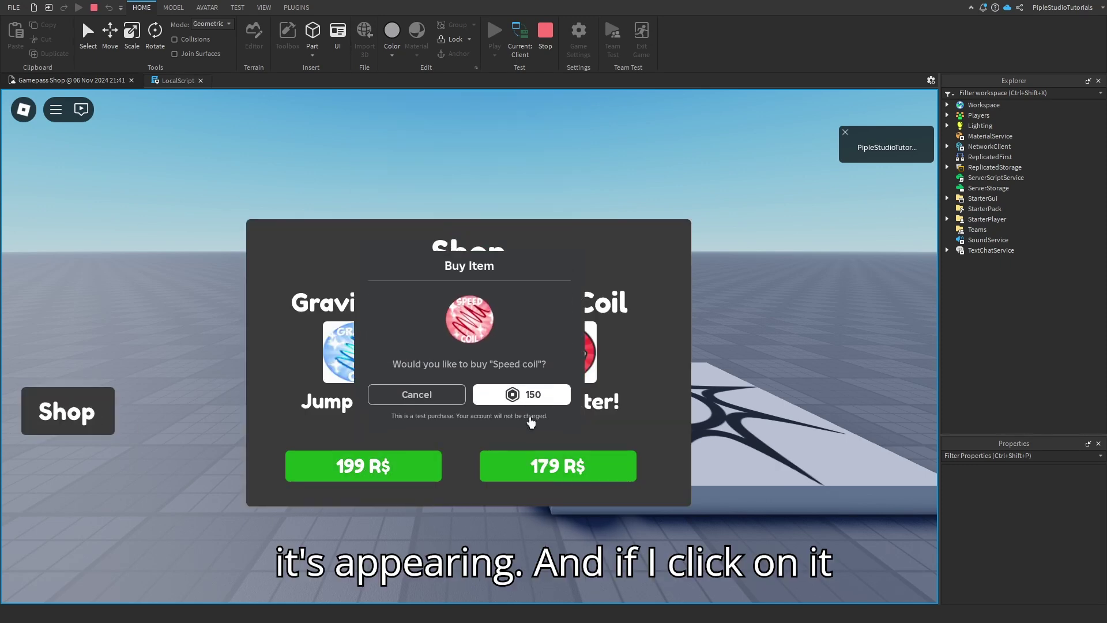
pyautogui.click(528, 397)
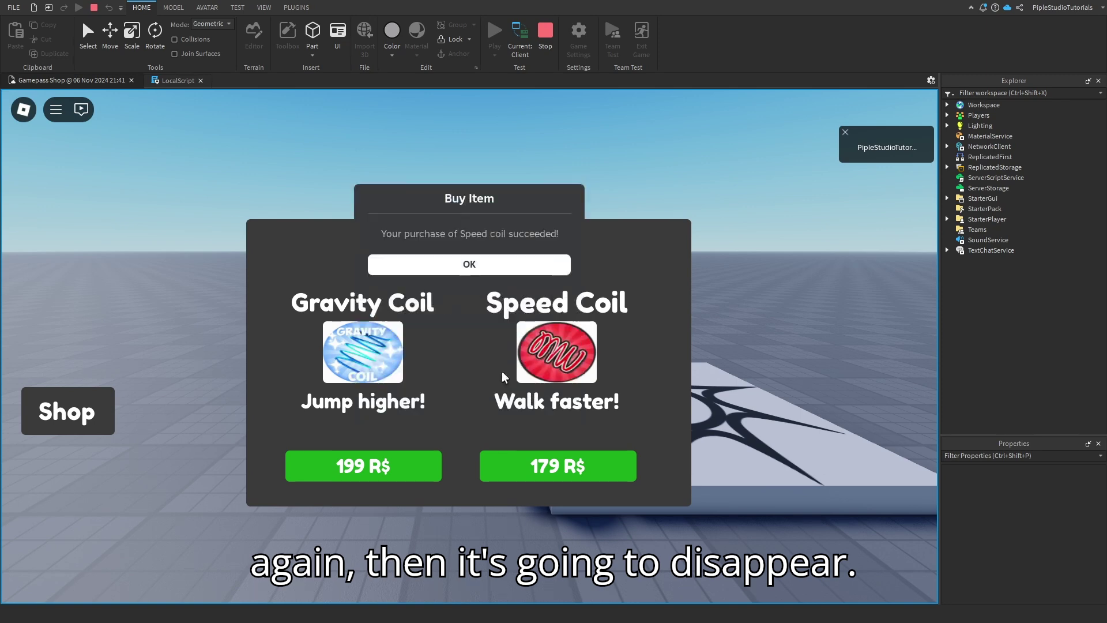
pyautogui.click(469, 264)
pyautogui.click(68, 410)
# Step: Equip the new Speed Coil from hotbar slot 1, walk, then unequip it
pyautogui.press('s')
pyautogui.press('1')
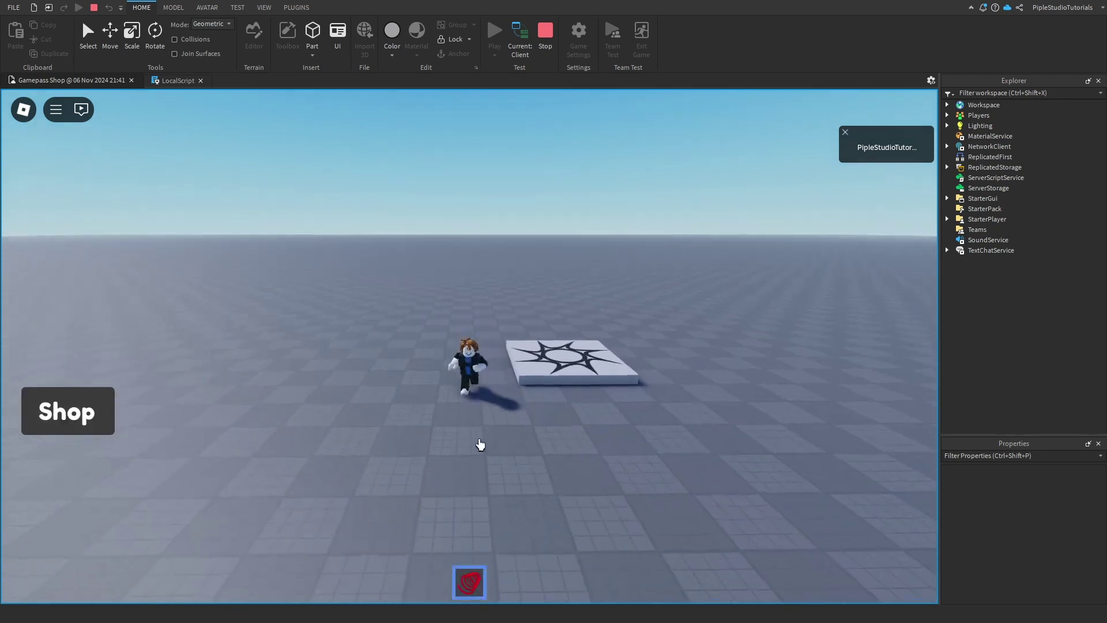
pyautogui.press('1')
# Step: Buy the Gravity Coil for 199 R$ from the Shop panel, then close it
pyautogui.click(69, 413)
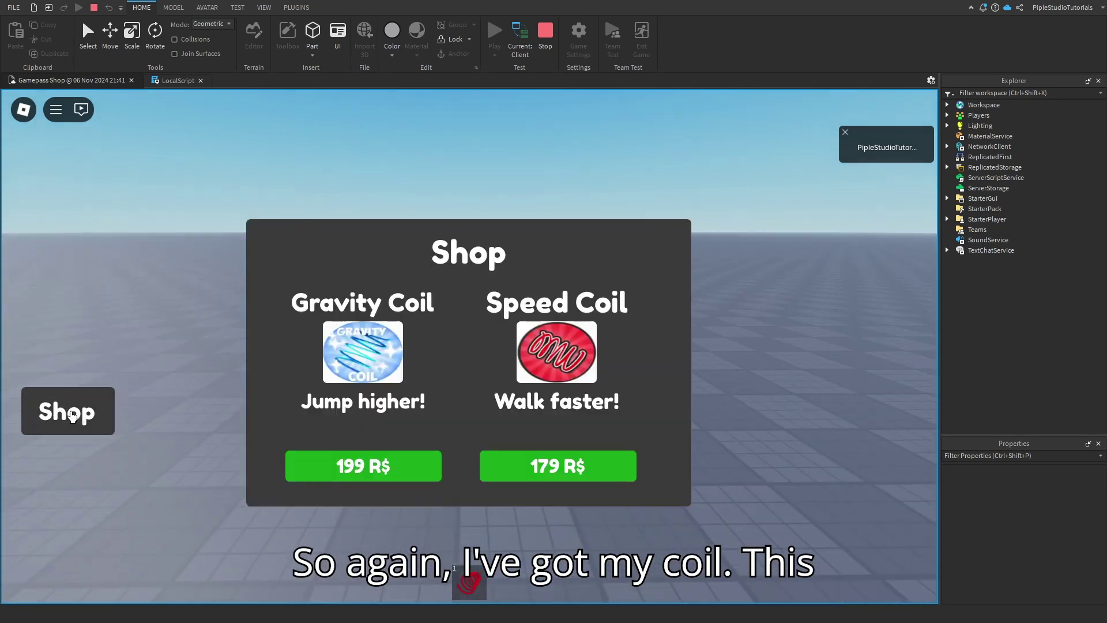
pyautogui.click(359, 468)
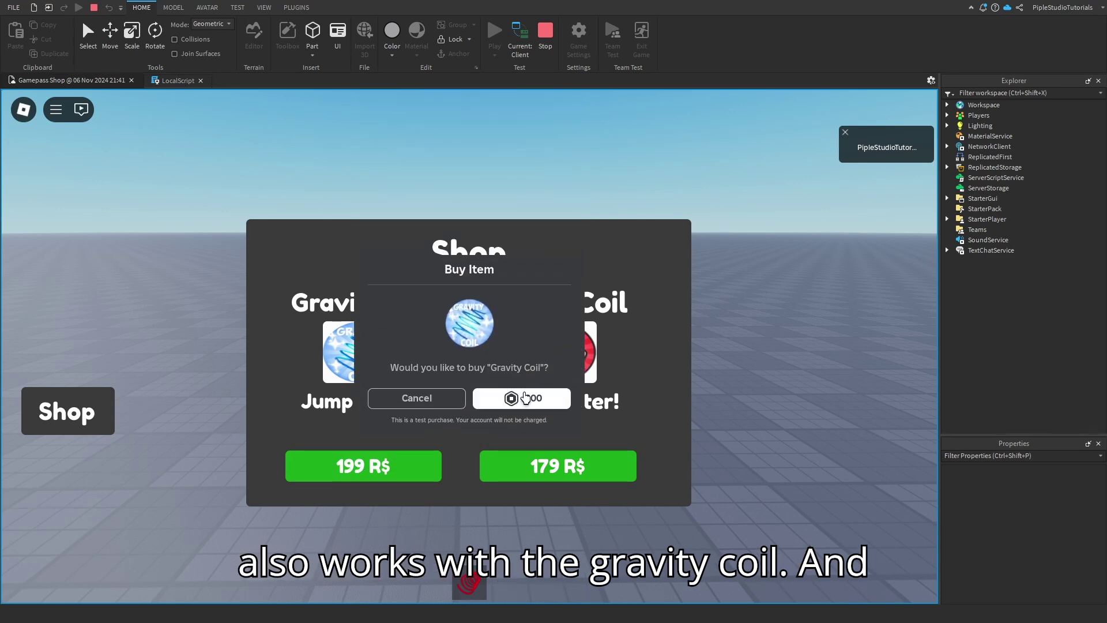
pyautogui.click(517, 384)
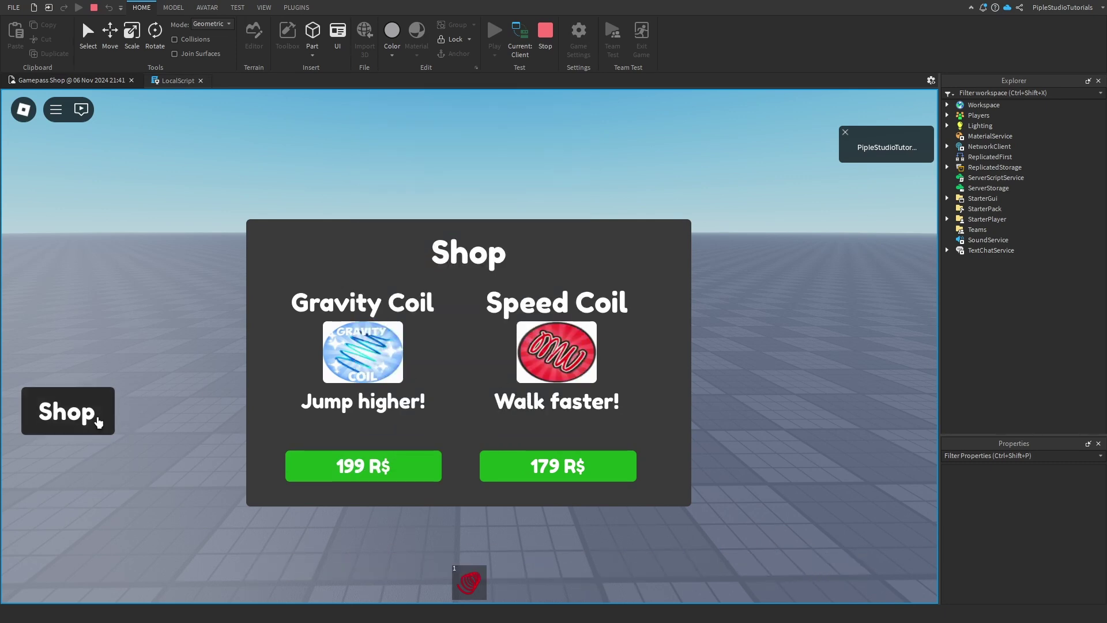
pyautogui.click(86, 415)
# Step: Equip the Speed Coil with key 1 and run the character toward the camera
pyautogui.press('1')
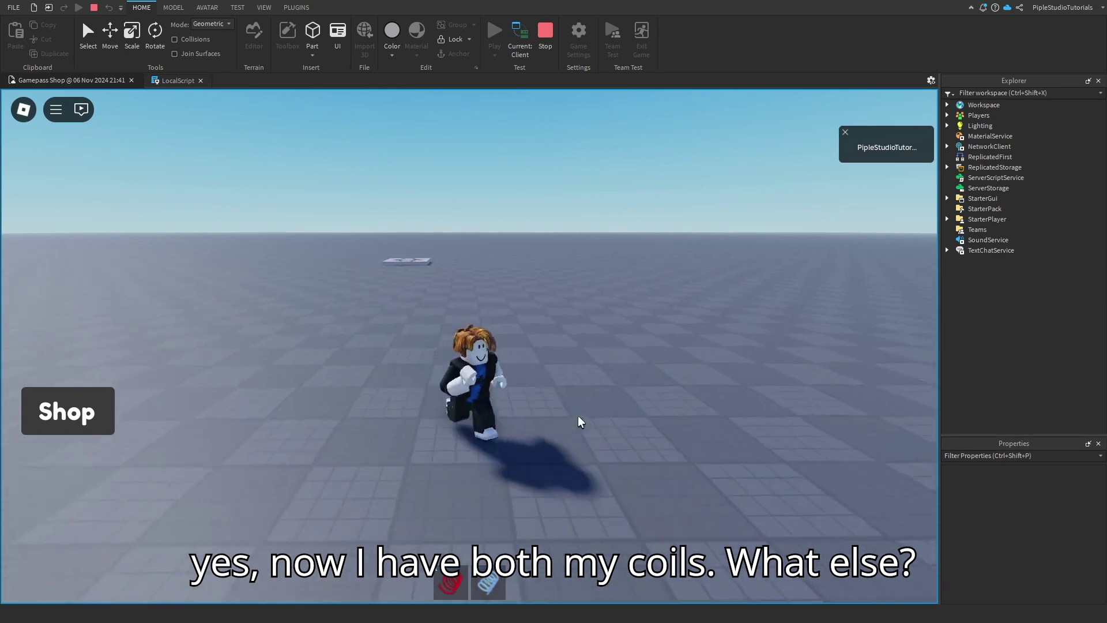
pyautogui.press('s')
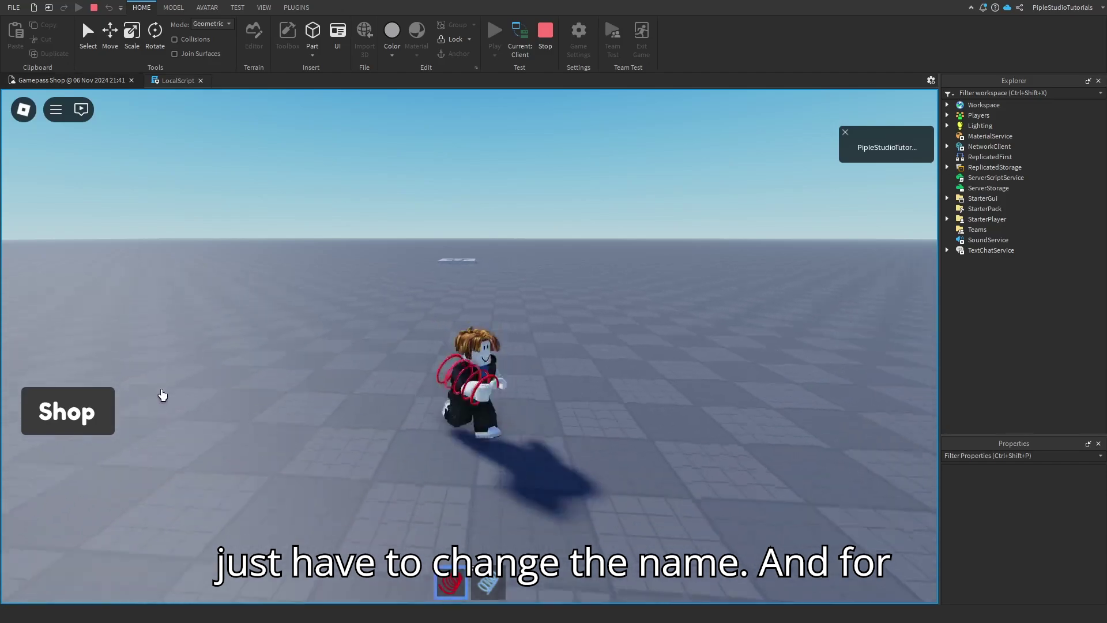
pyautogui.scroll(5, 586, 432)
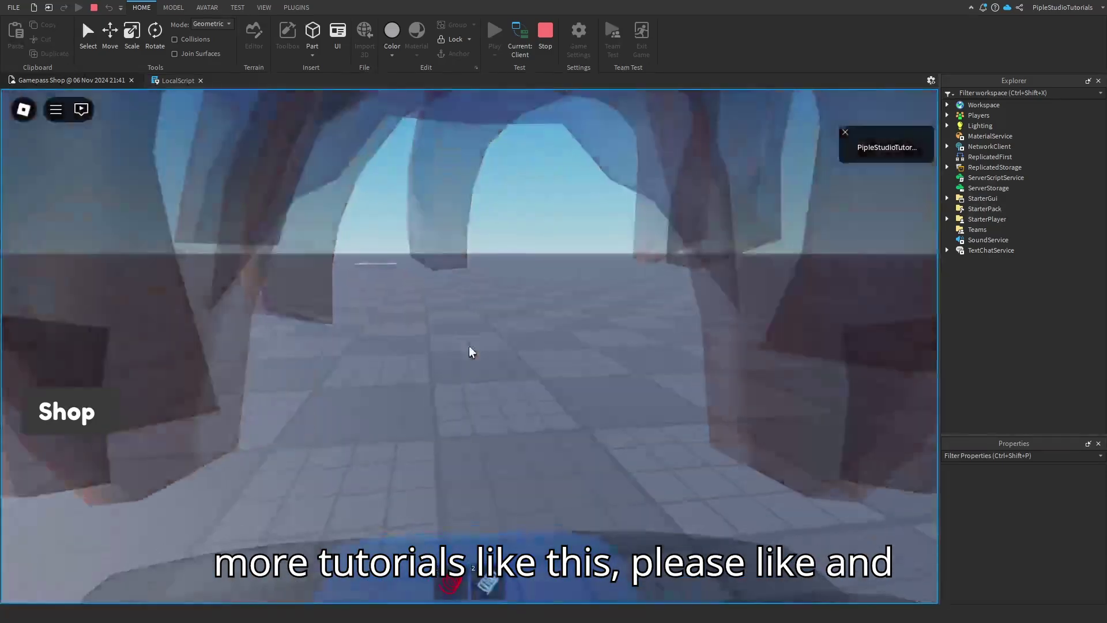
pyautogui.scroll(-5, 471, 351)
pyautogui.press('s')
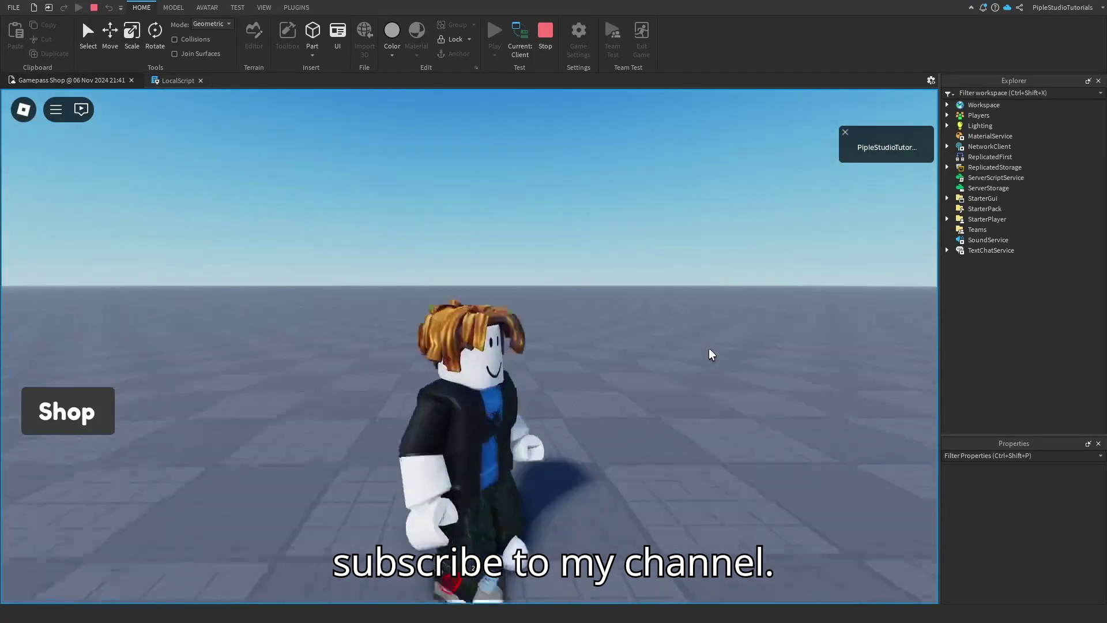
pyautogui.scroll(-5, 709, 353)
pyautogui.scroll(3, 699, 518)
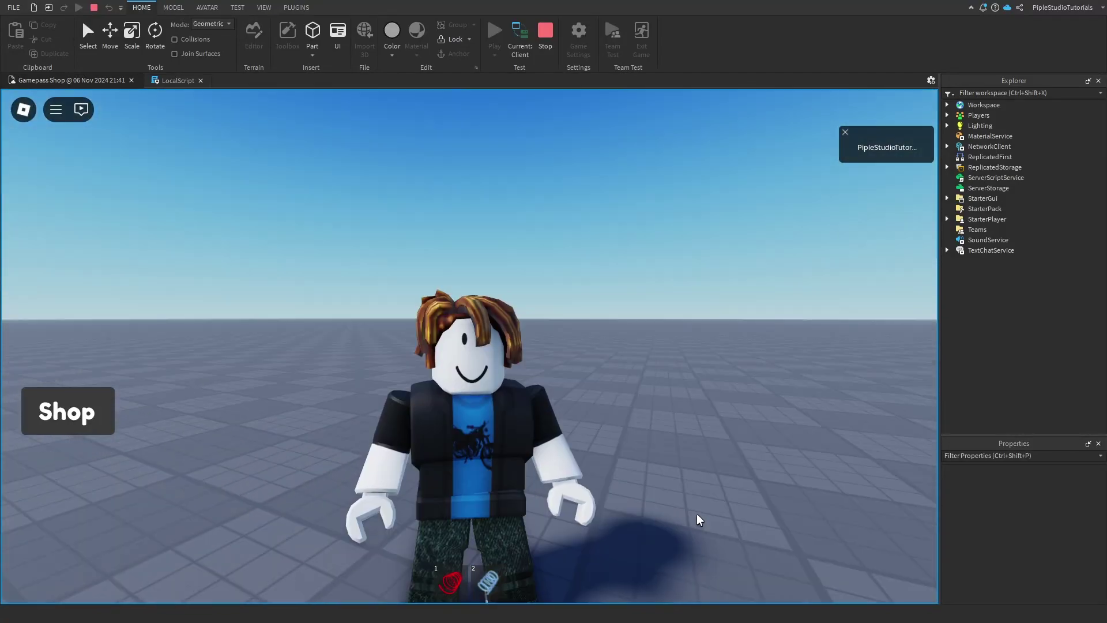